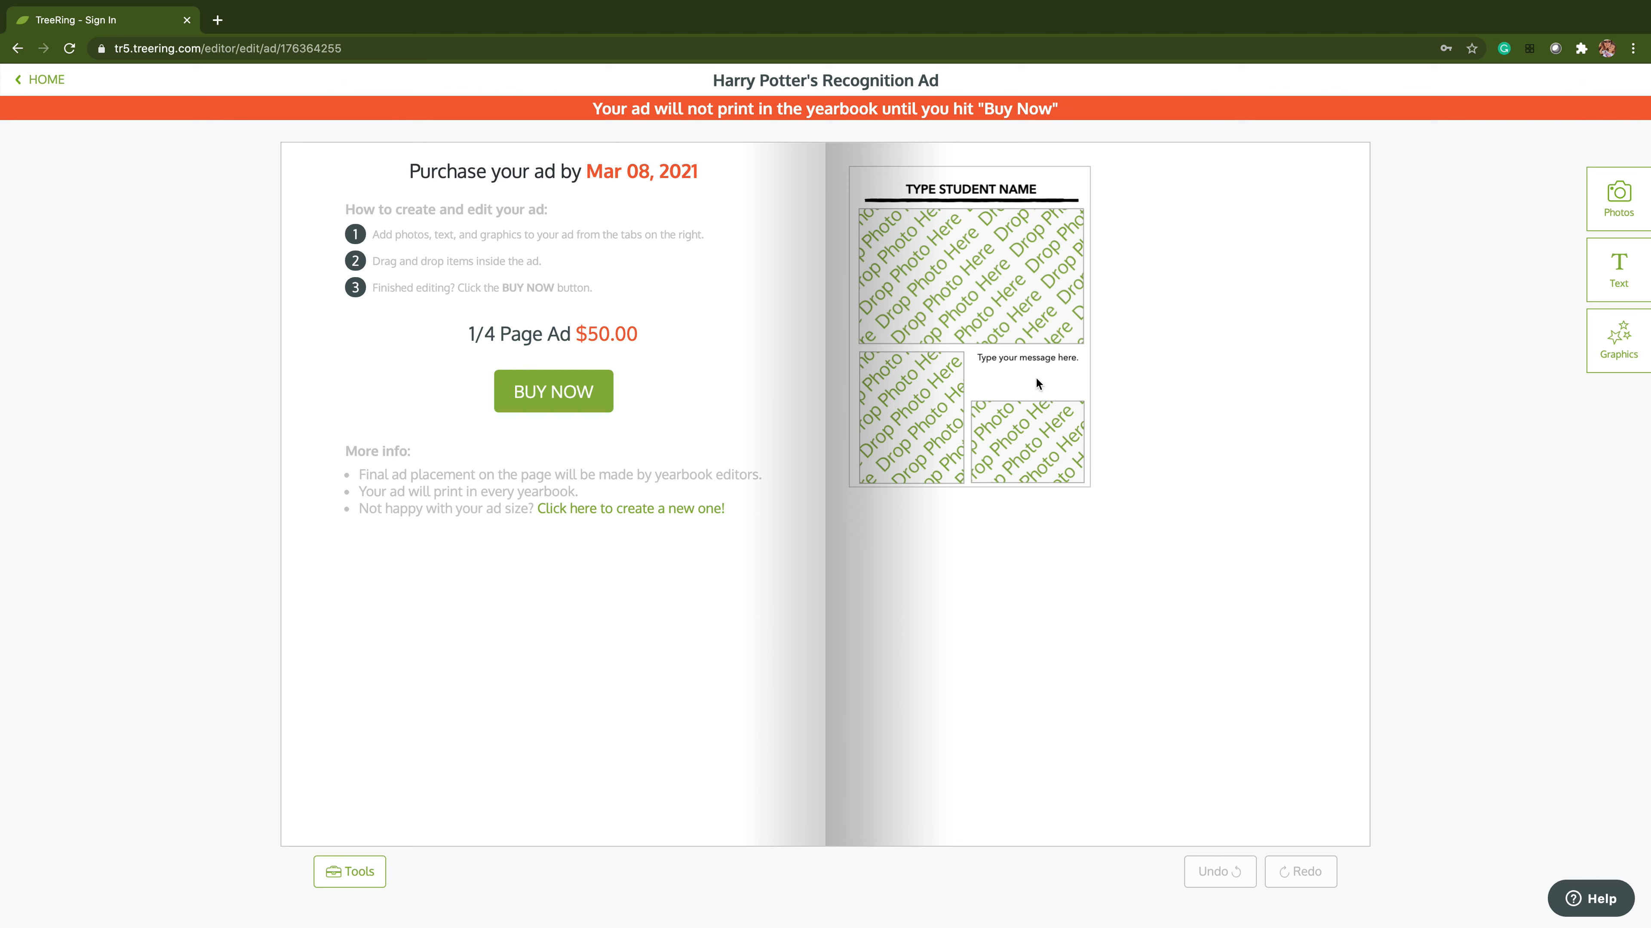
# Replace the student name placeholder in the ad's heading with Harry Potter
pyautogui.click(969, 189)
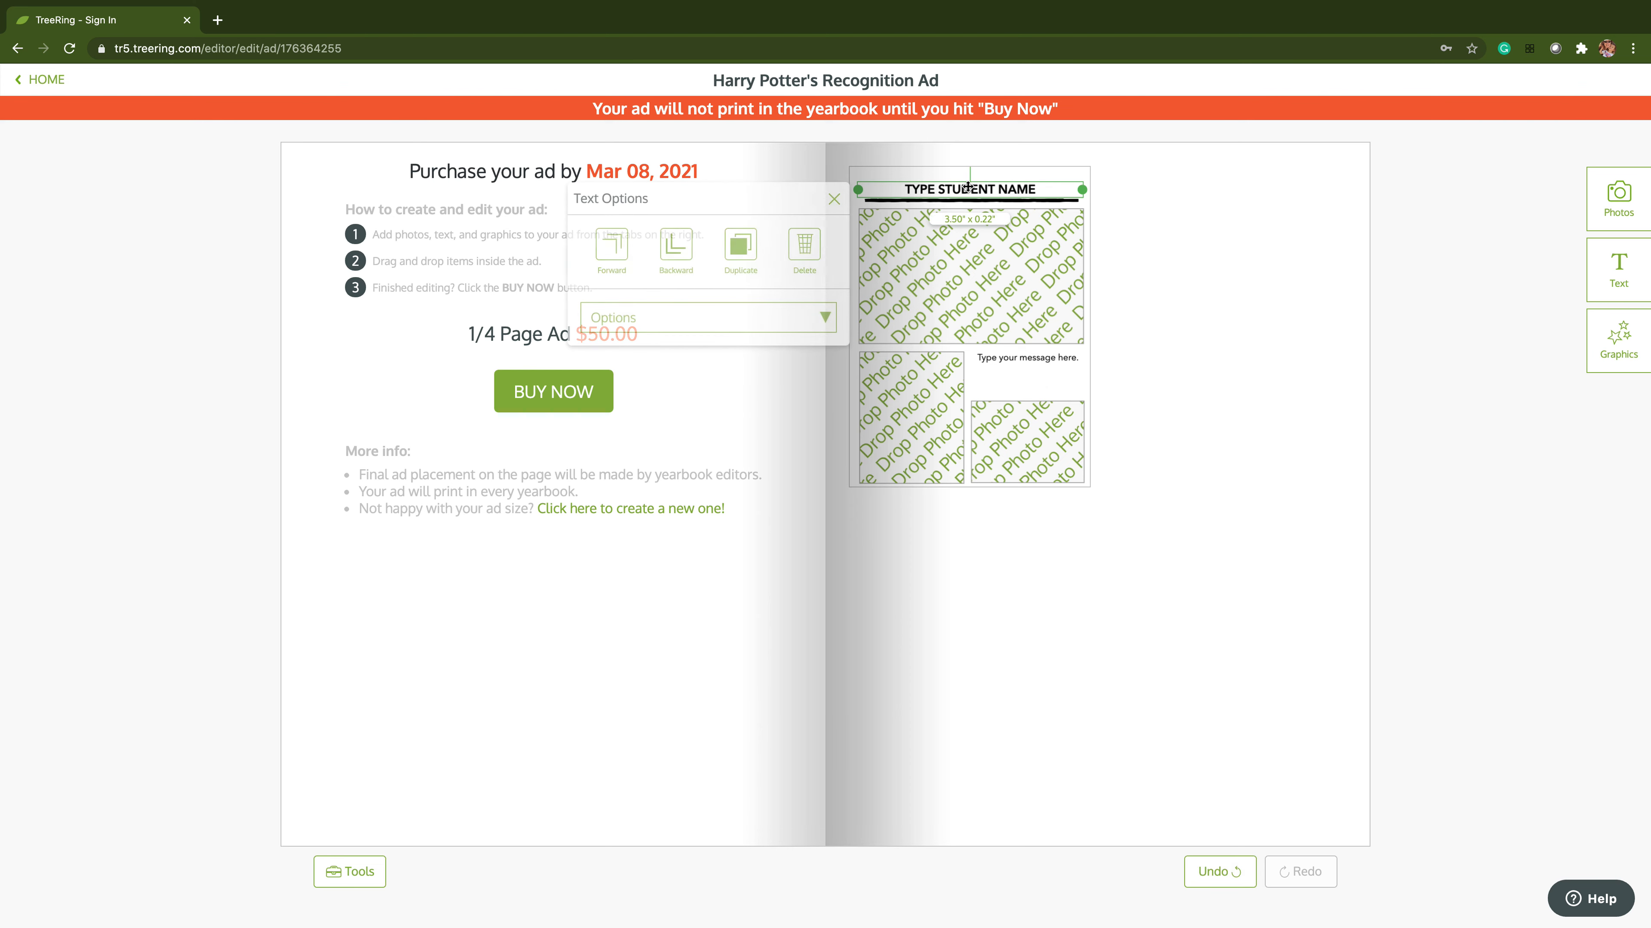
pyautogui.doubleClick(967, 188)
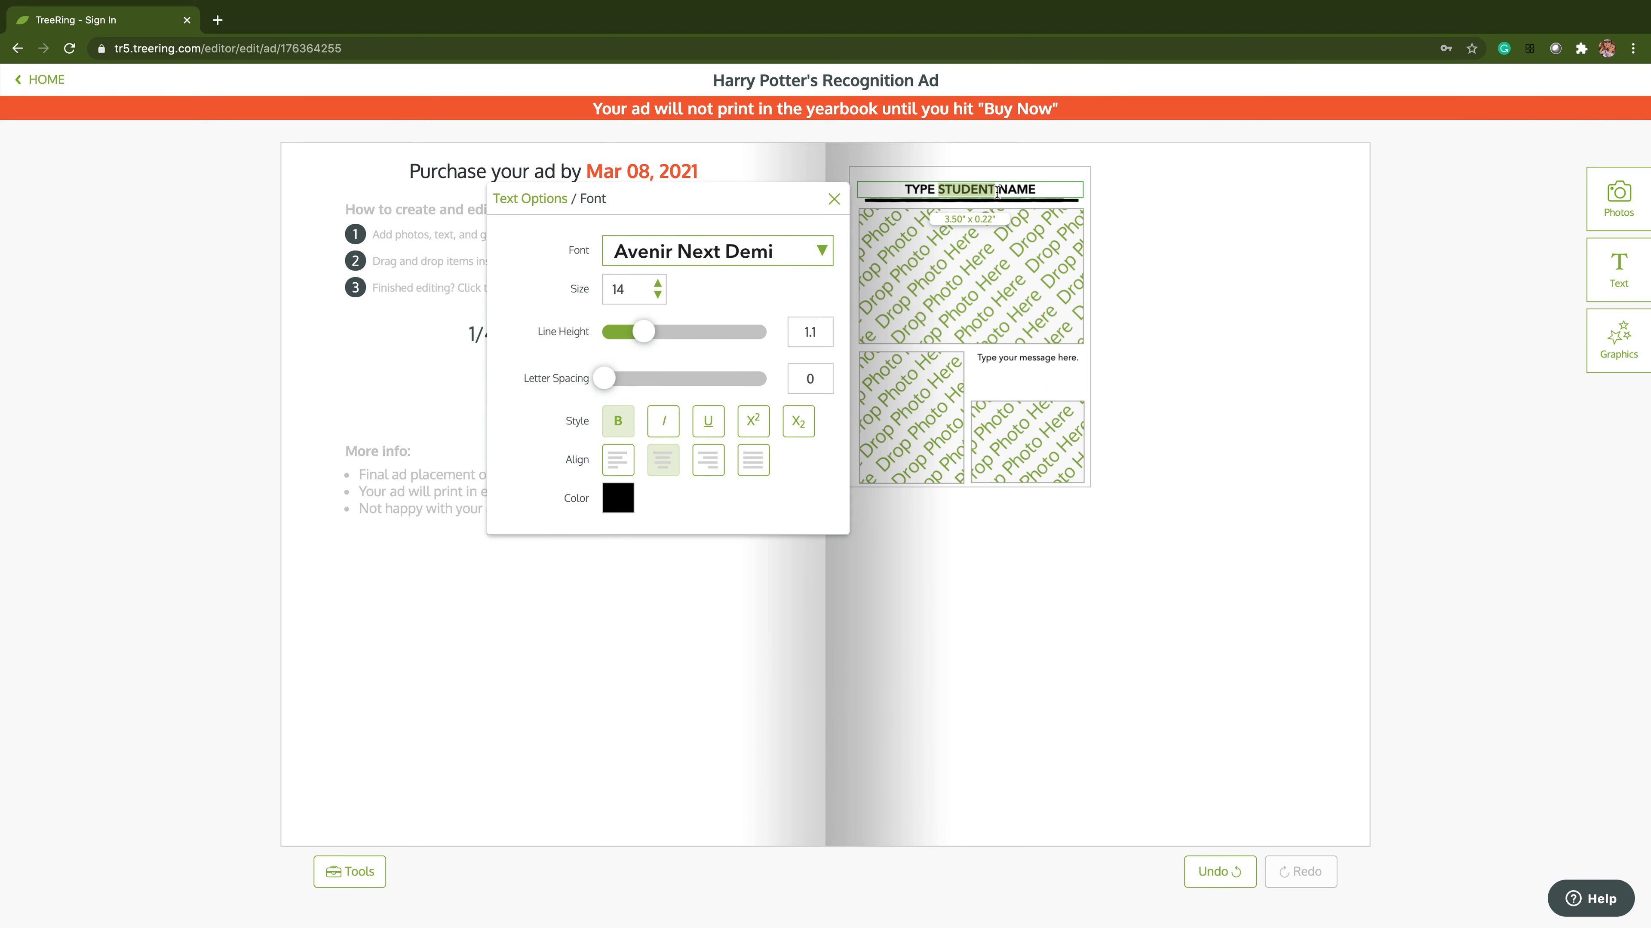
pyautogui.write('Harry')
pyautogui.hotkey('shift', 'Right')
pyautogui.hotkey('shift', 'Right')
pyautogui.hotkey('shift', 'Right')
pyautogui.hotkey('shift', 'Right')
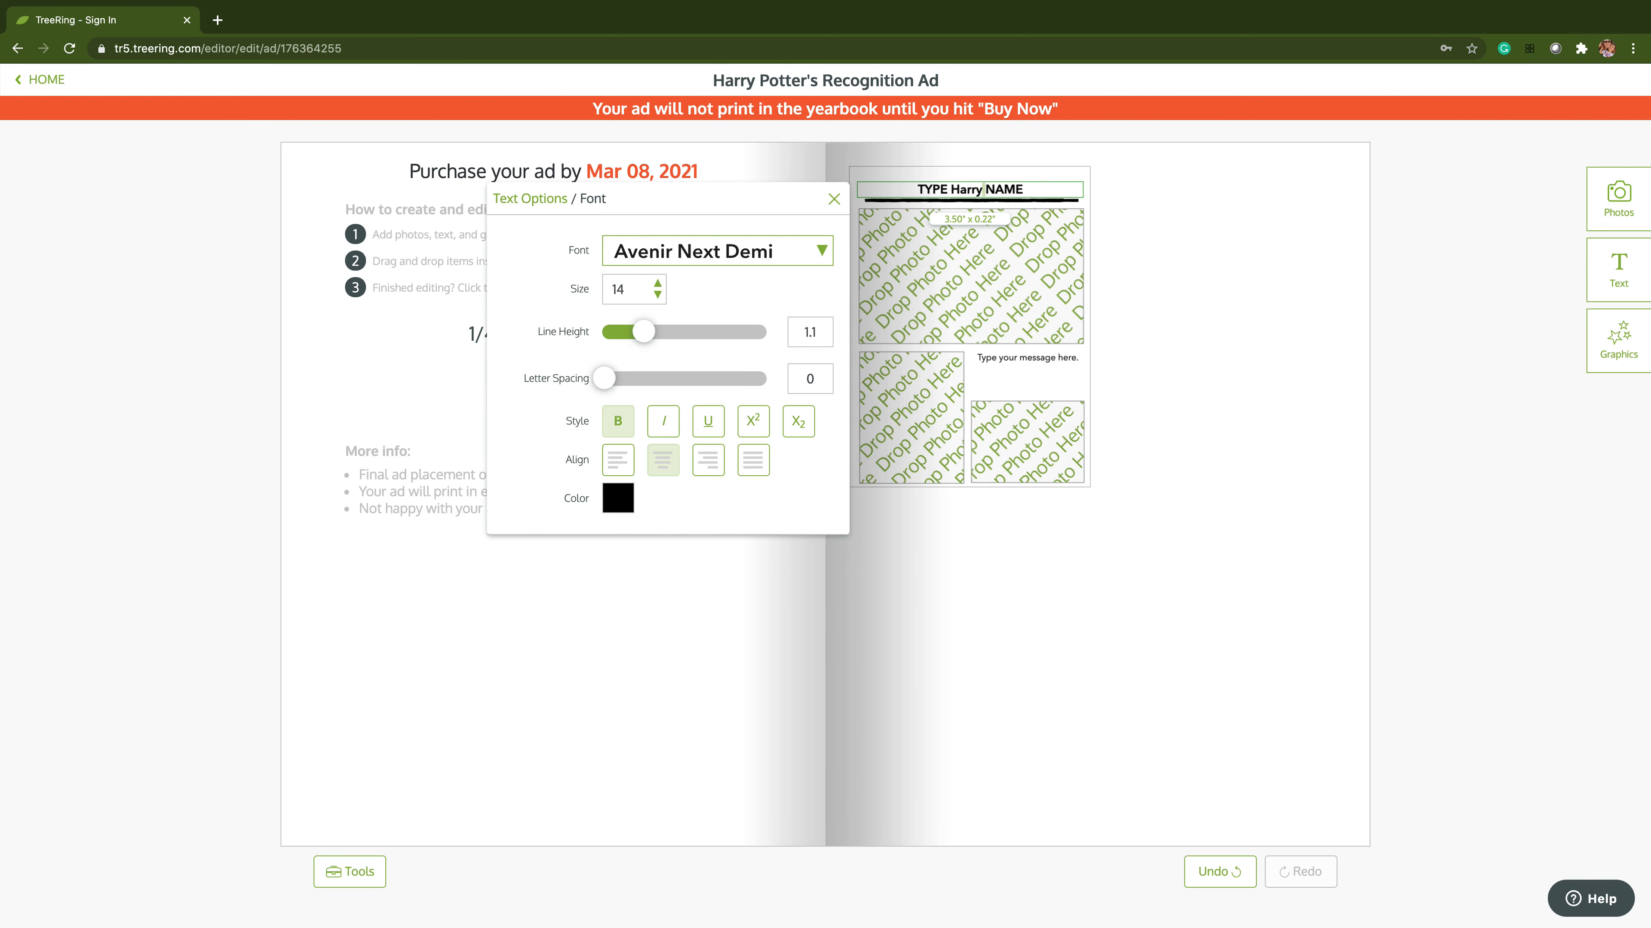
pyautogui.write('Potter')
pyautogui.press('BackSpace')
pyautogui.press('BackSpace')
pyautogui.press('BackSpace')
pyautogui.press('BackSpace')
pyautogui.press('BackSpace')
# Set the heading's font to All of Me at size 17
pyautogui.click(713, 251)
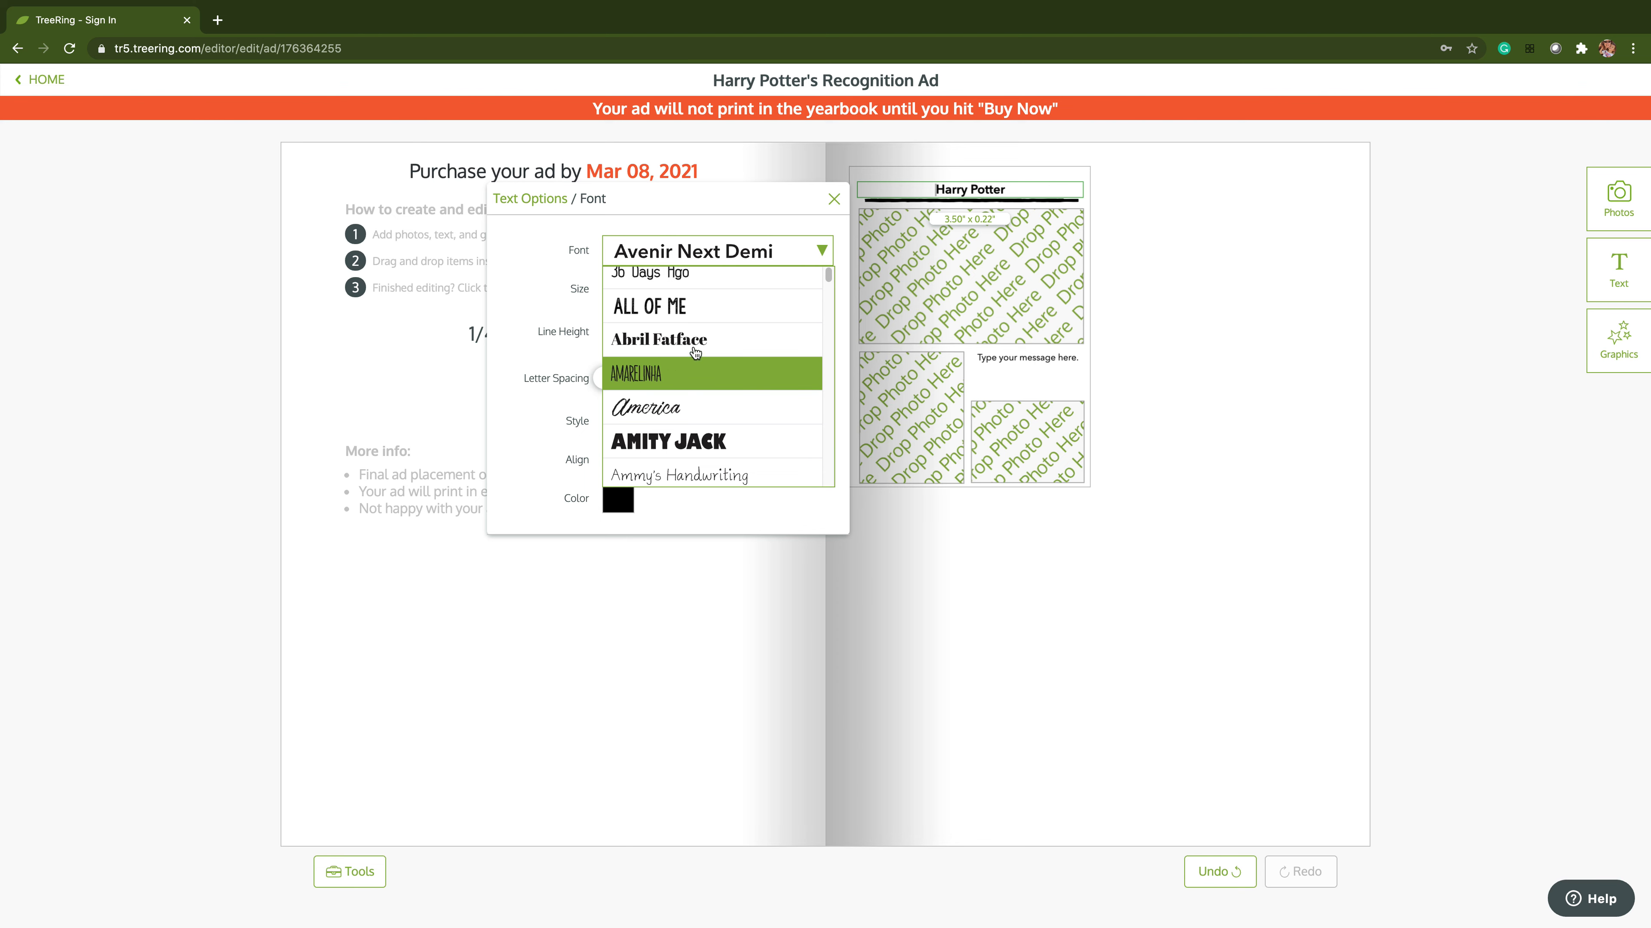
pyautogui.click(702, 308)
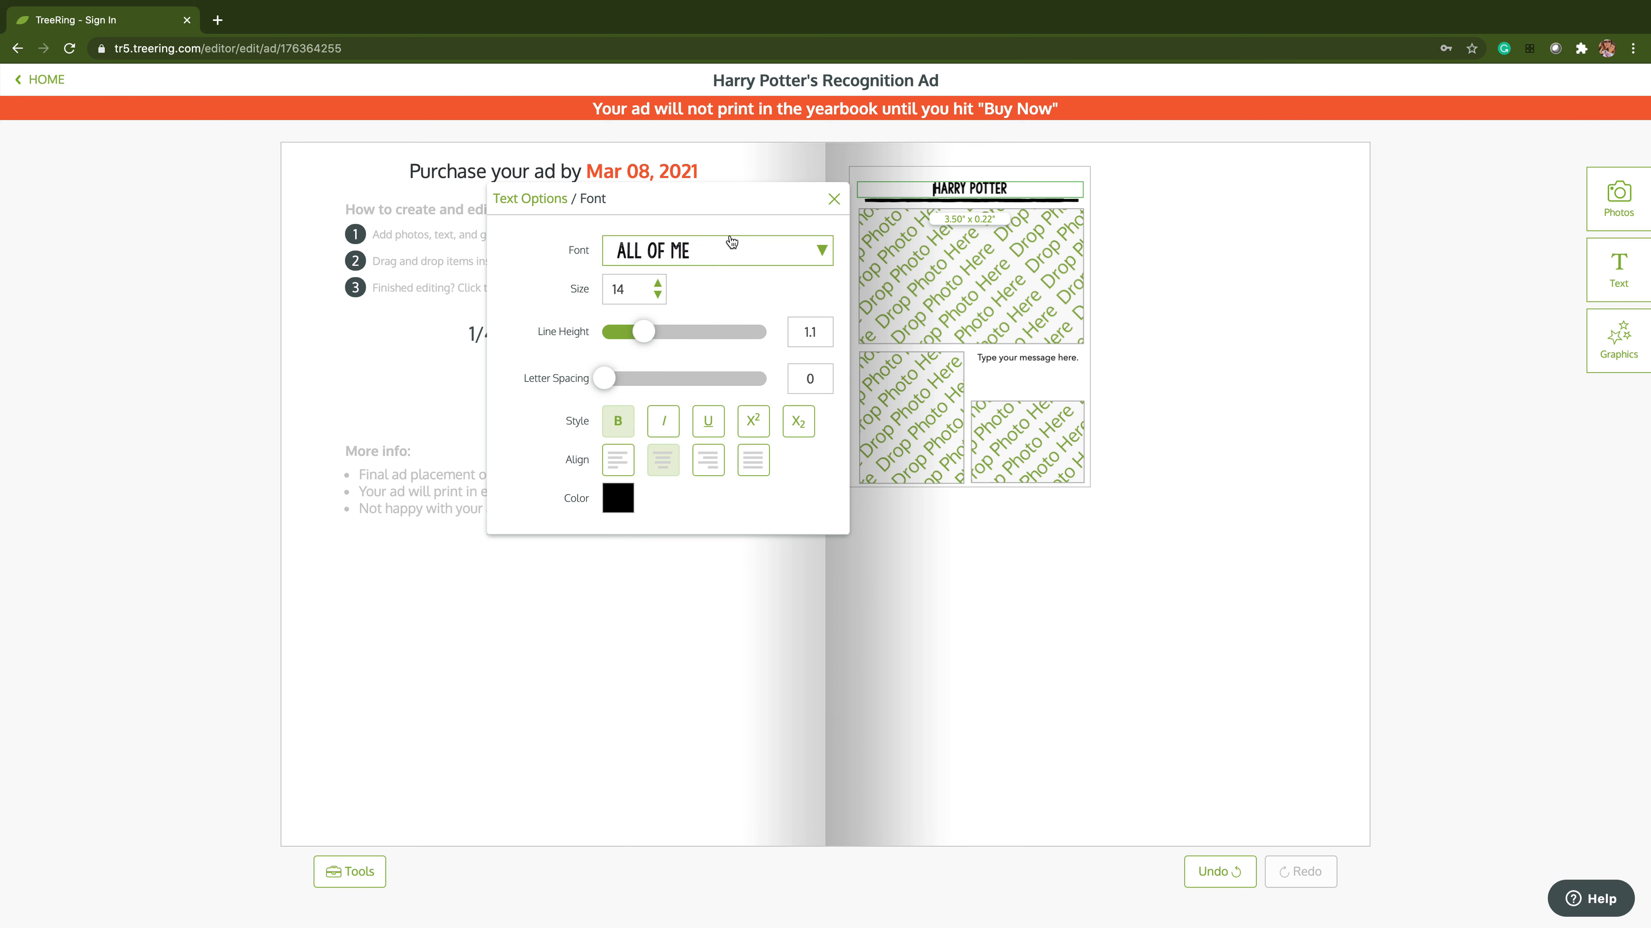
pyautogui.click(658, 295)
pyautogui.click(659, 284)
pyautogui.click(658, 284)
pyautogui.click(659, 284)
pyautogui.click(658, 284)
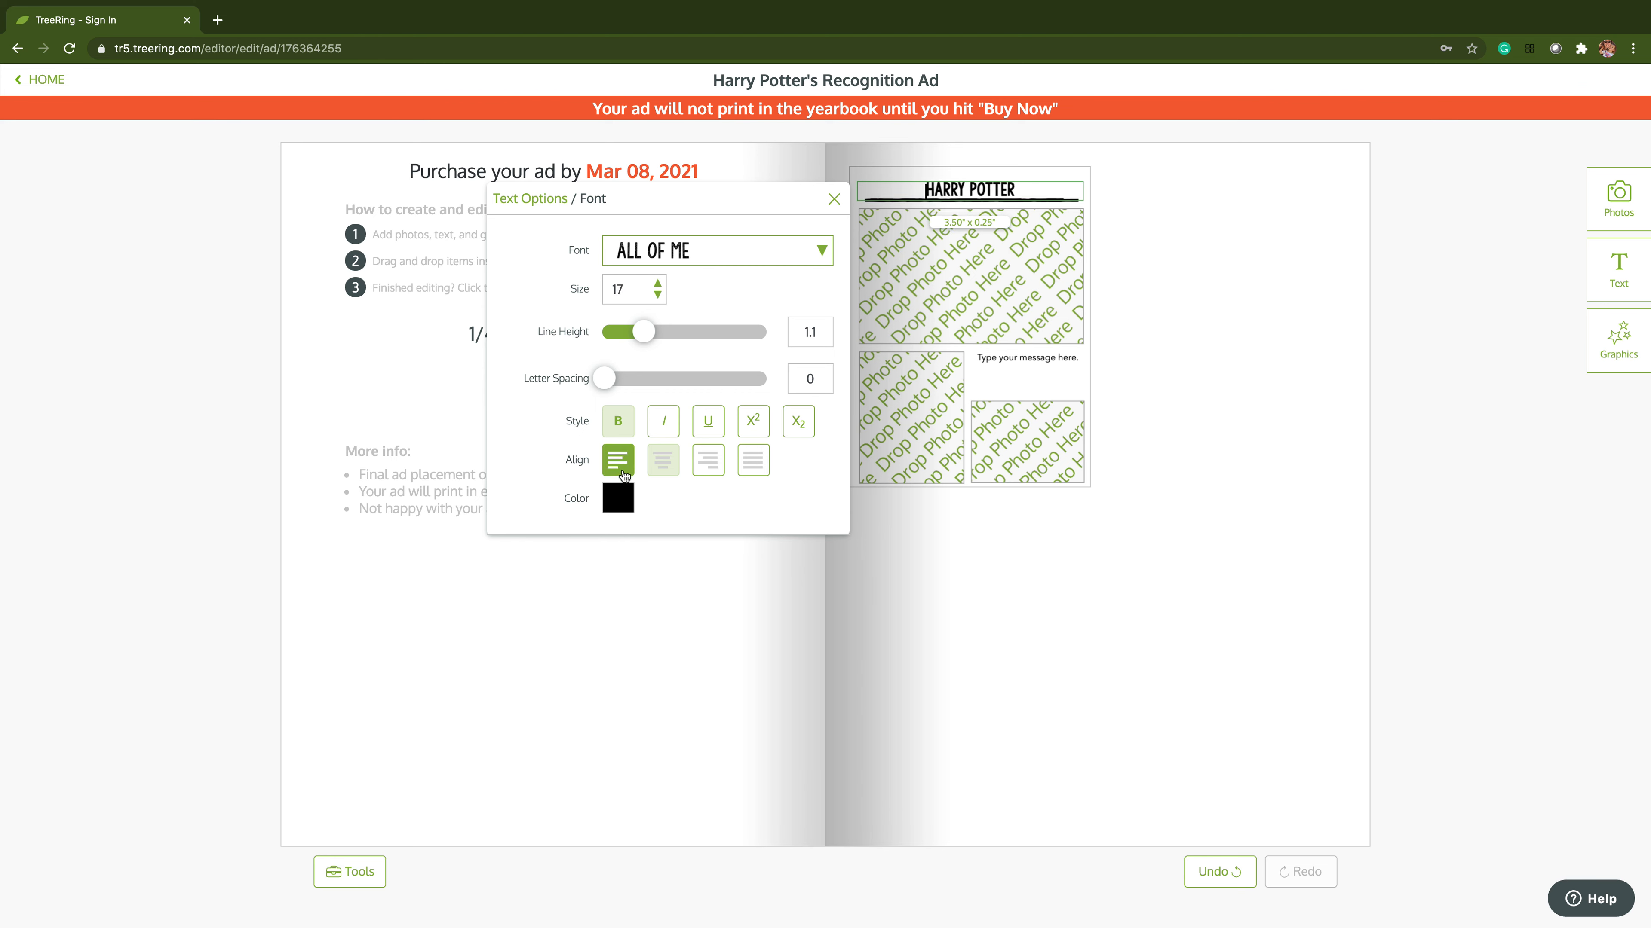
# Color the heading text blue, #1313dd
pyautogui.click(616, 498)
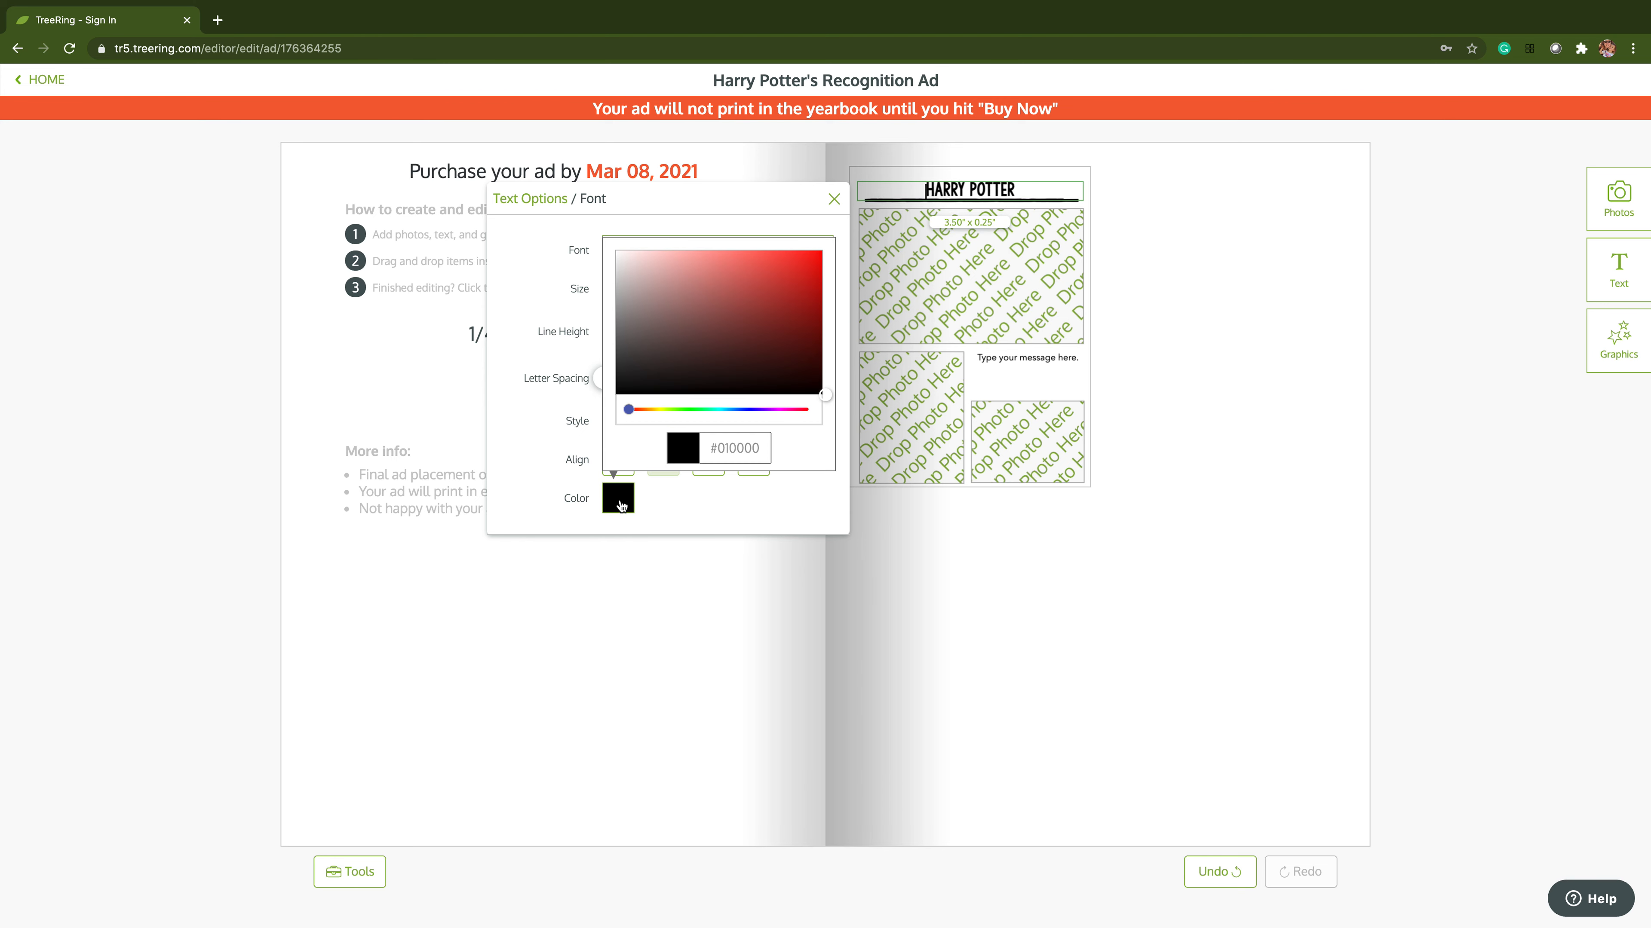
pyautogui.moveTo(635, 414); pyautogui.dragTo(747, 413)
pyautogui.click(807, 270)
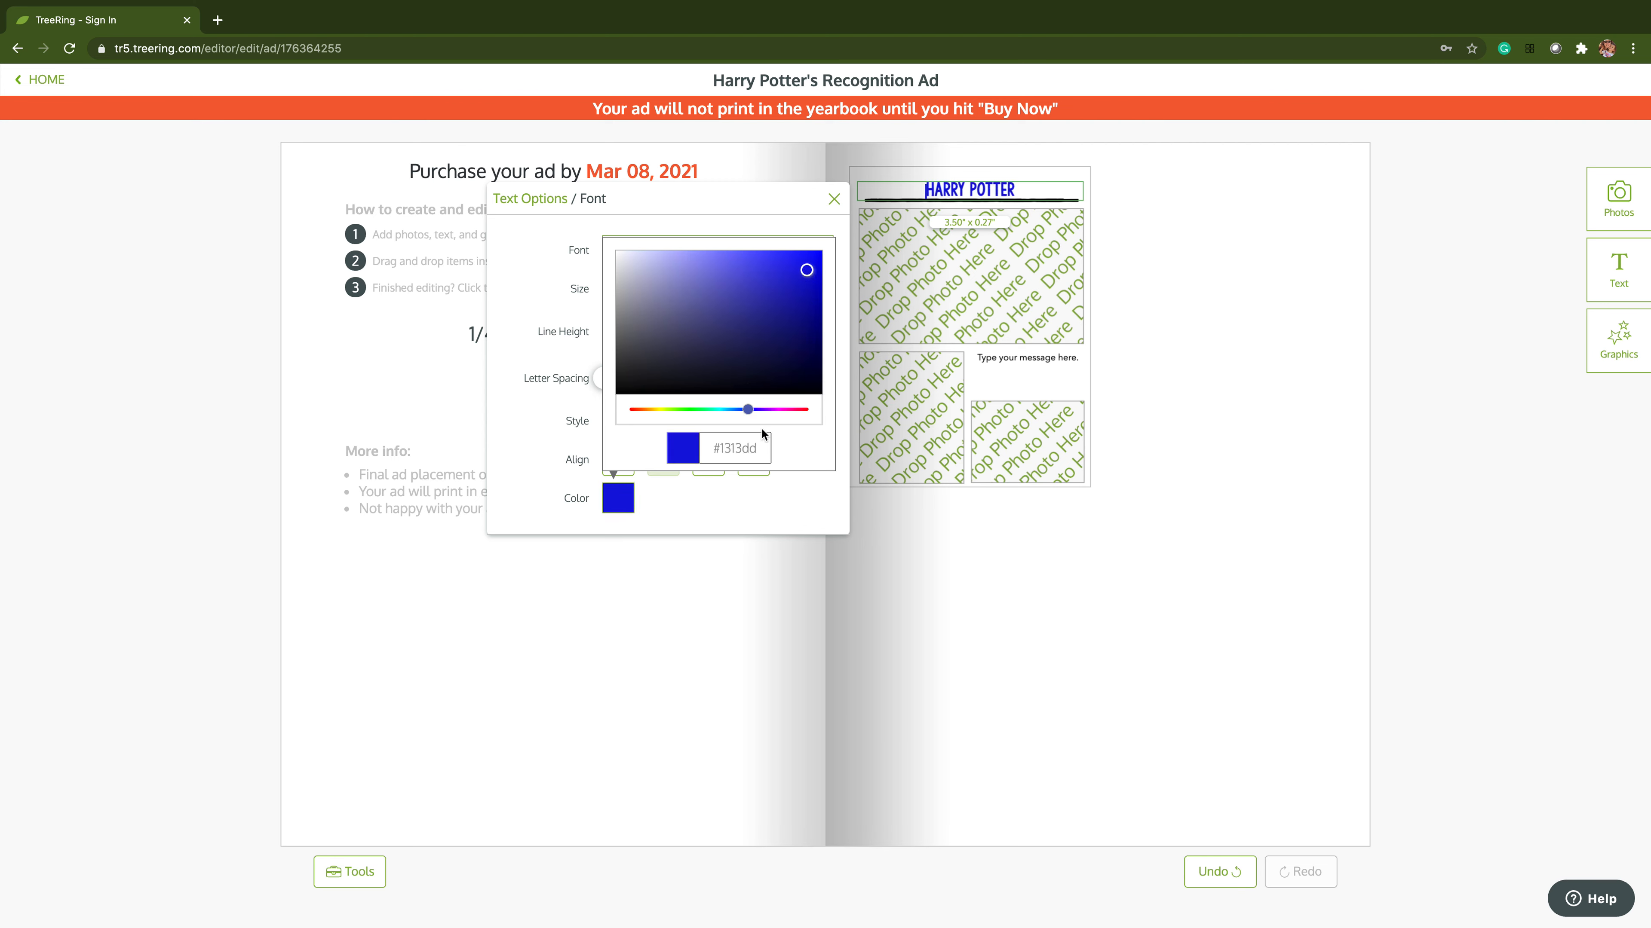
pyautogui.click(702, 504)
# Set the heading's letter spacing to 18 and close its text options
pyautogui.moveTo(609, 379)
pyautogui.mouseDown()
pyautogui.moveTo(709, 382)
pyautogui.moveTo(636, 382)
pyautogui.mouseUp()
pyautogui.click(707, 430)
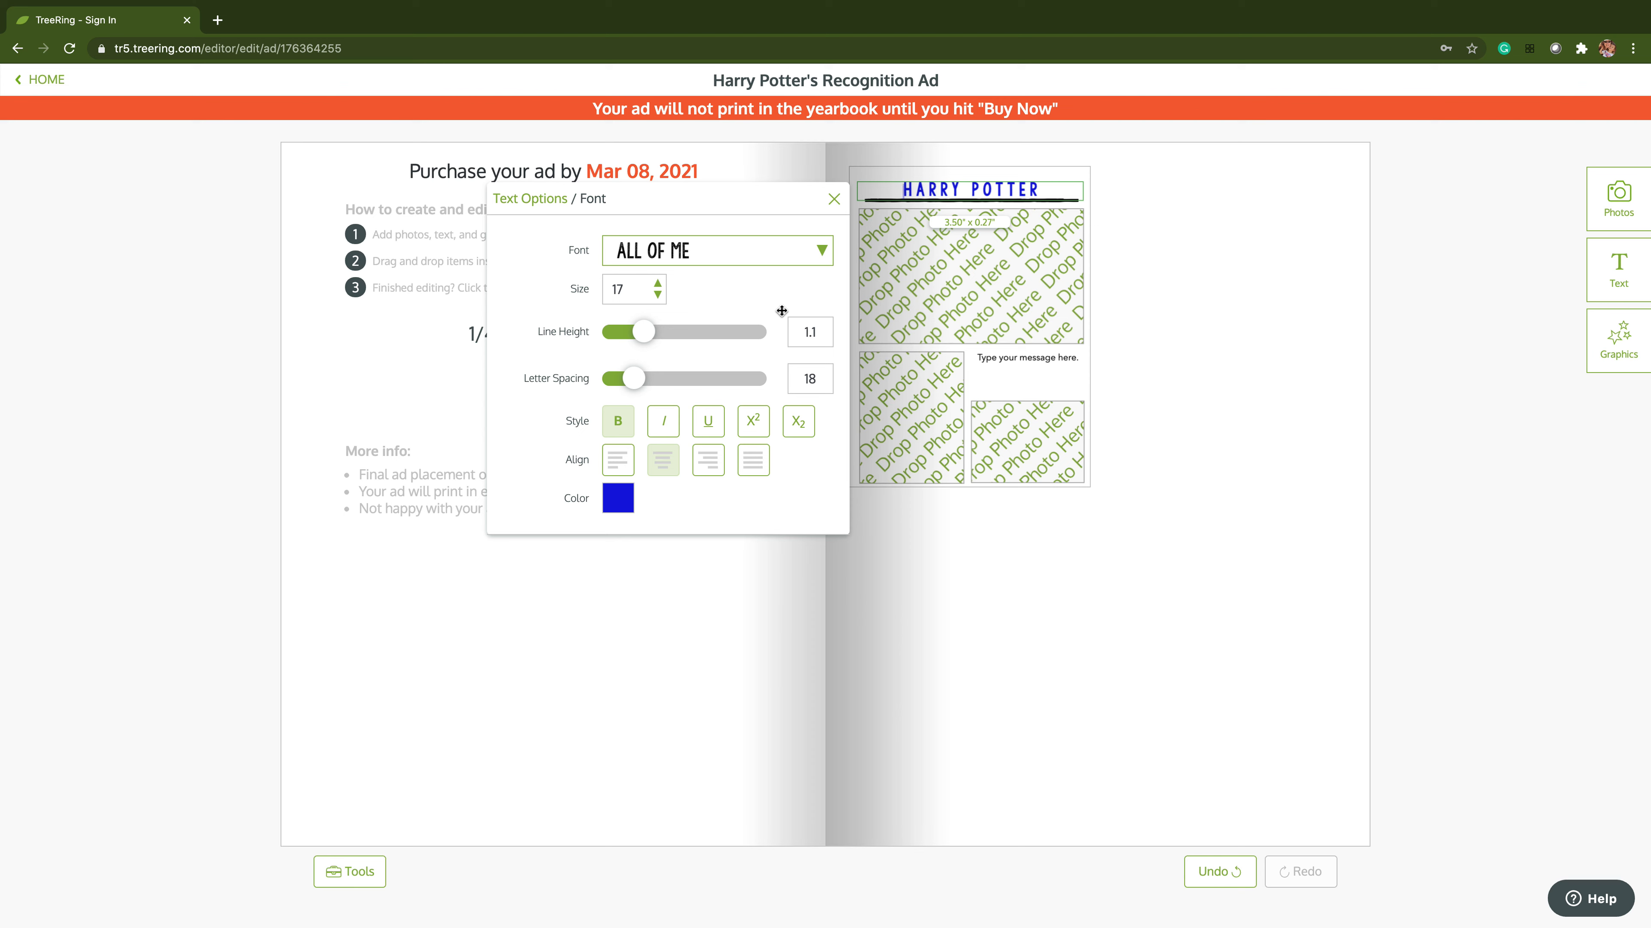
pyautogui.click(836, 201)
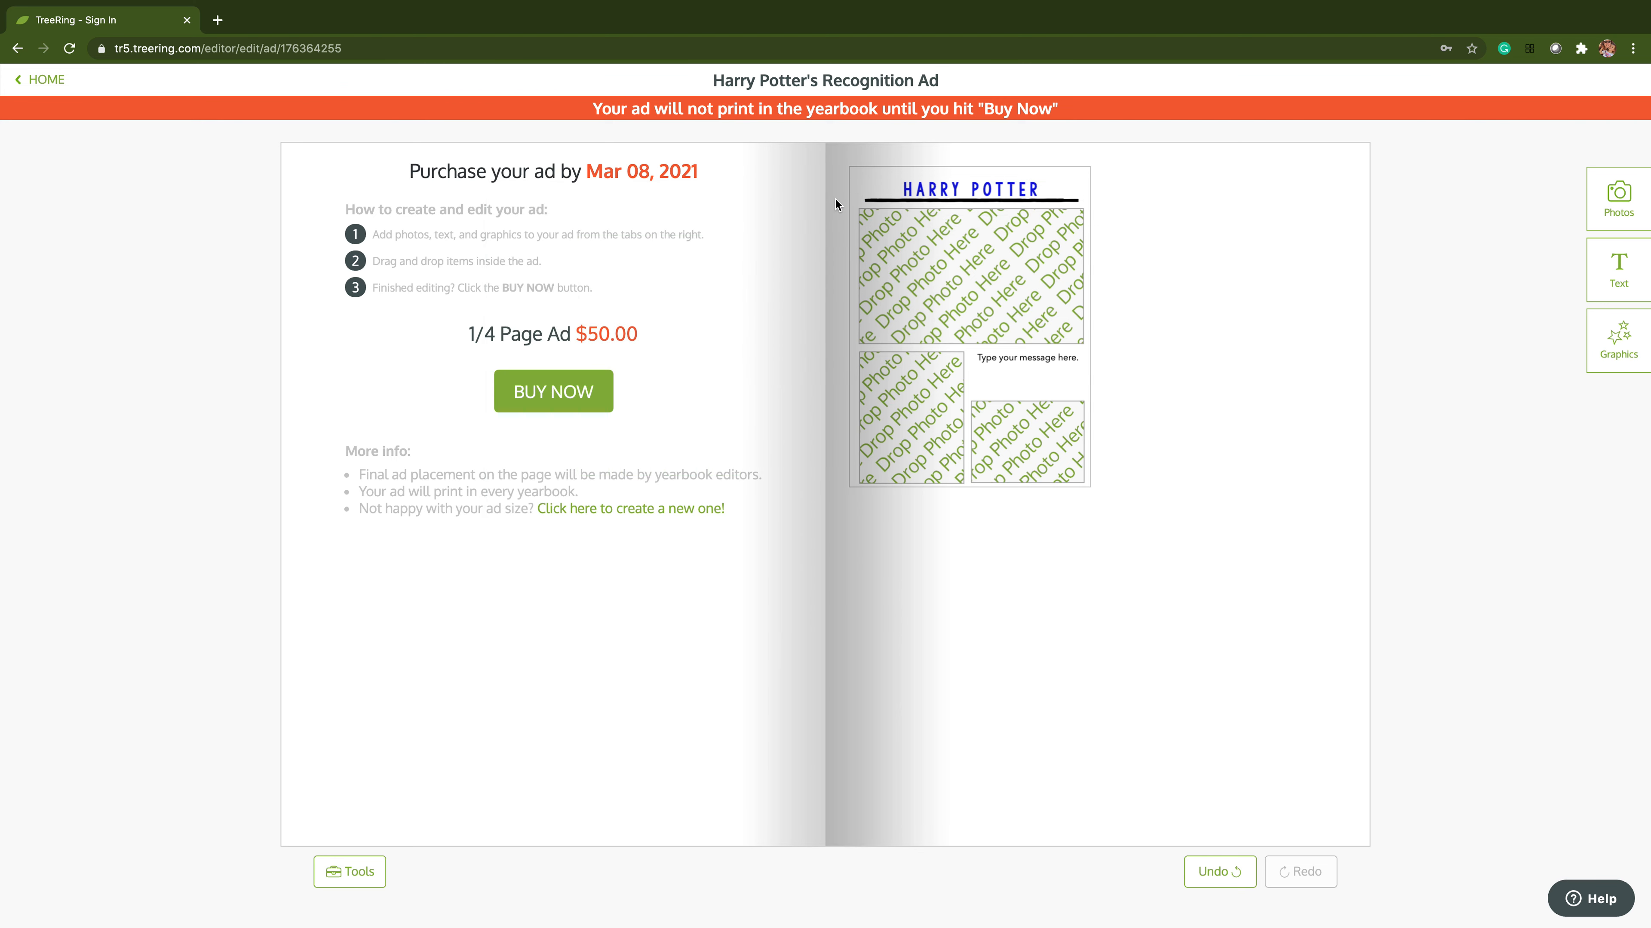
# Turn on the Glow effect for the black line under the heading
pyautogui.click(875, 200)
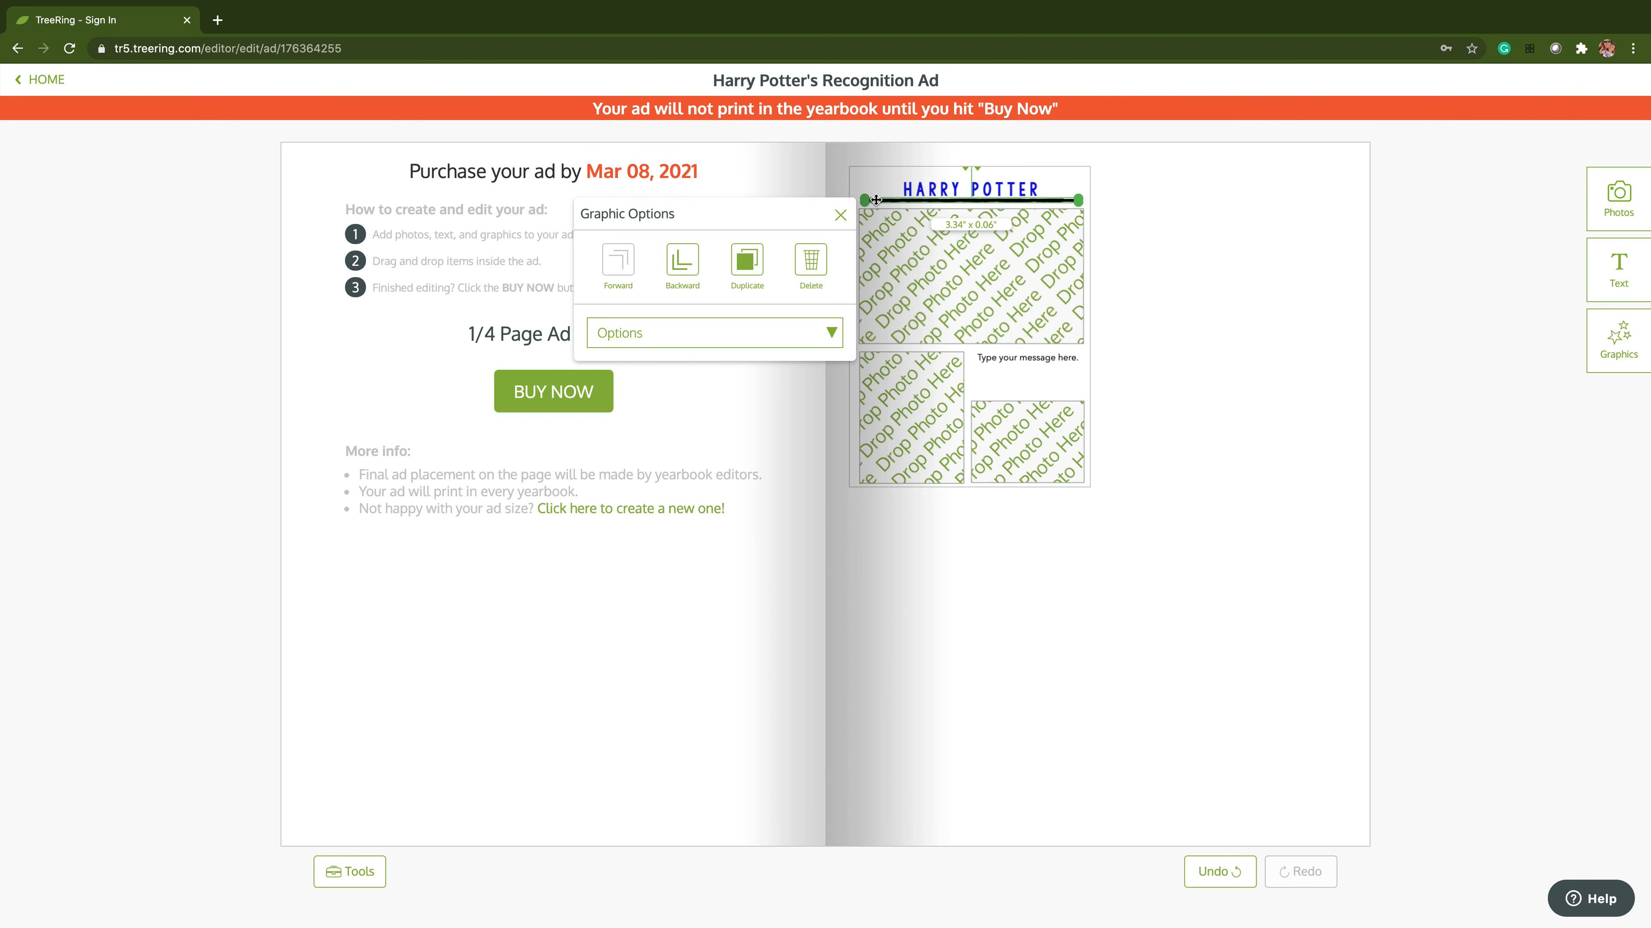
pyautogui.click(779, 332)
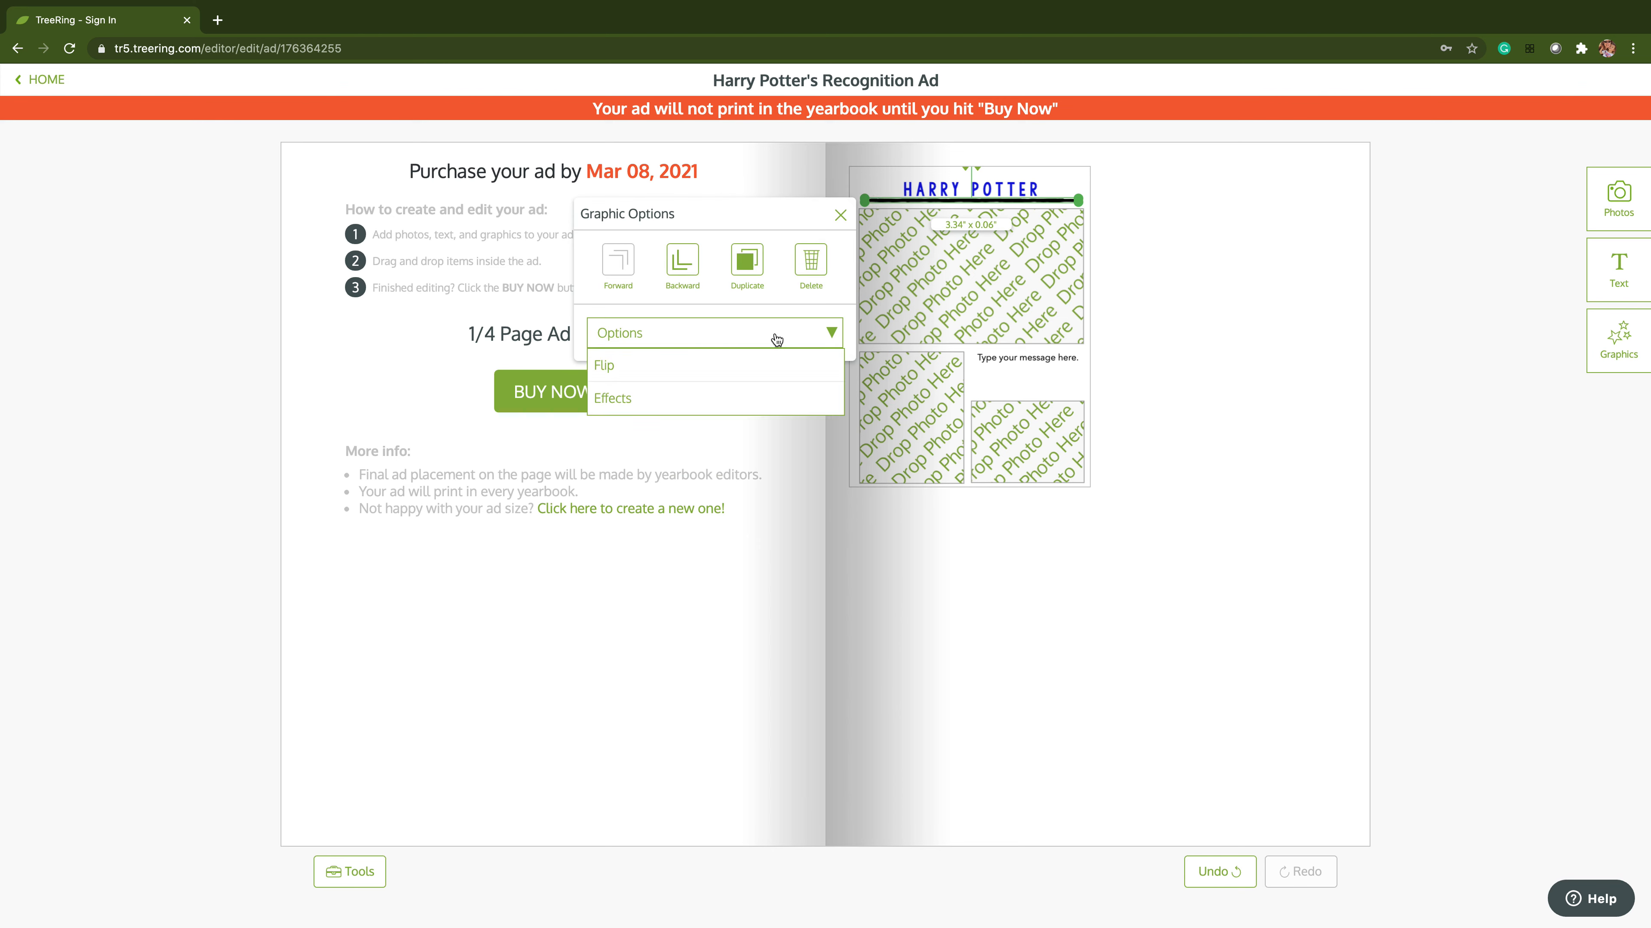
pyautogui.click(708, 398)
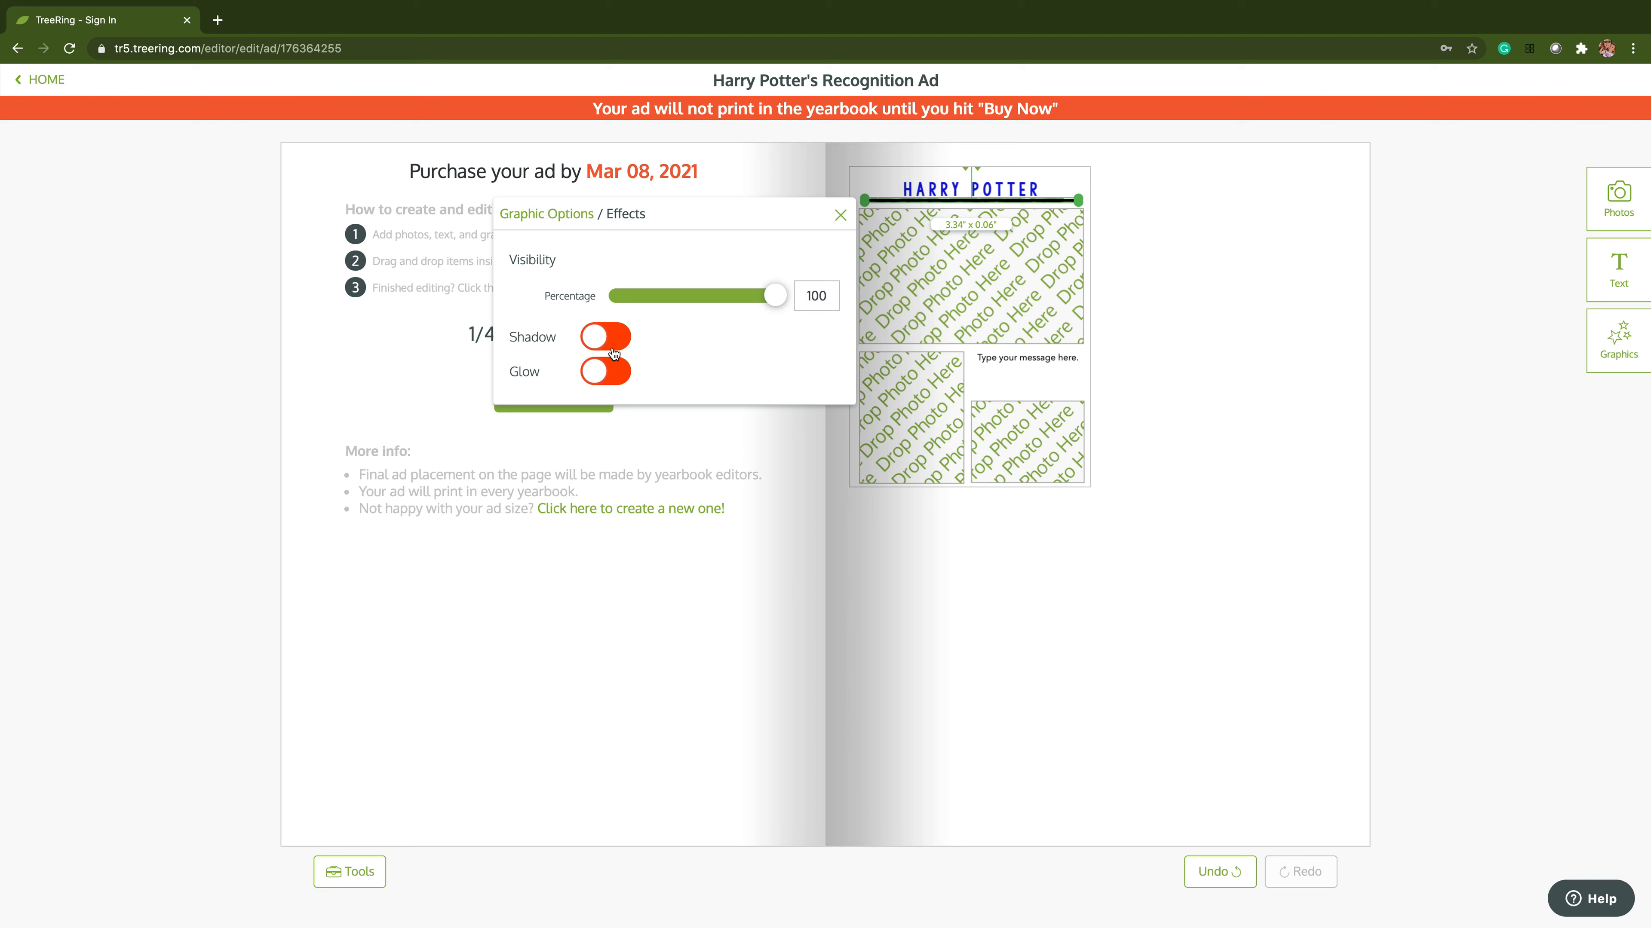
pyautogui.click(601, 377)
# Set the glow color of the line under the heading to dark blue, #151ca3, and deselect the line
pyautogui.click(633, 456)
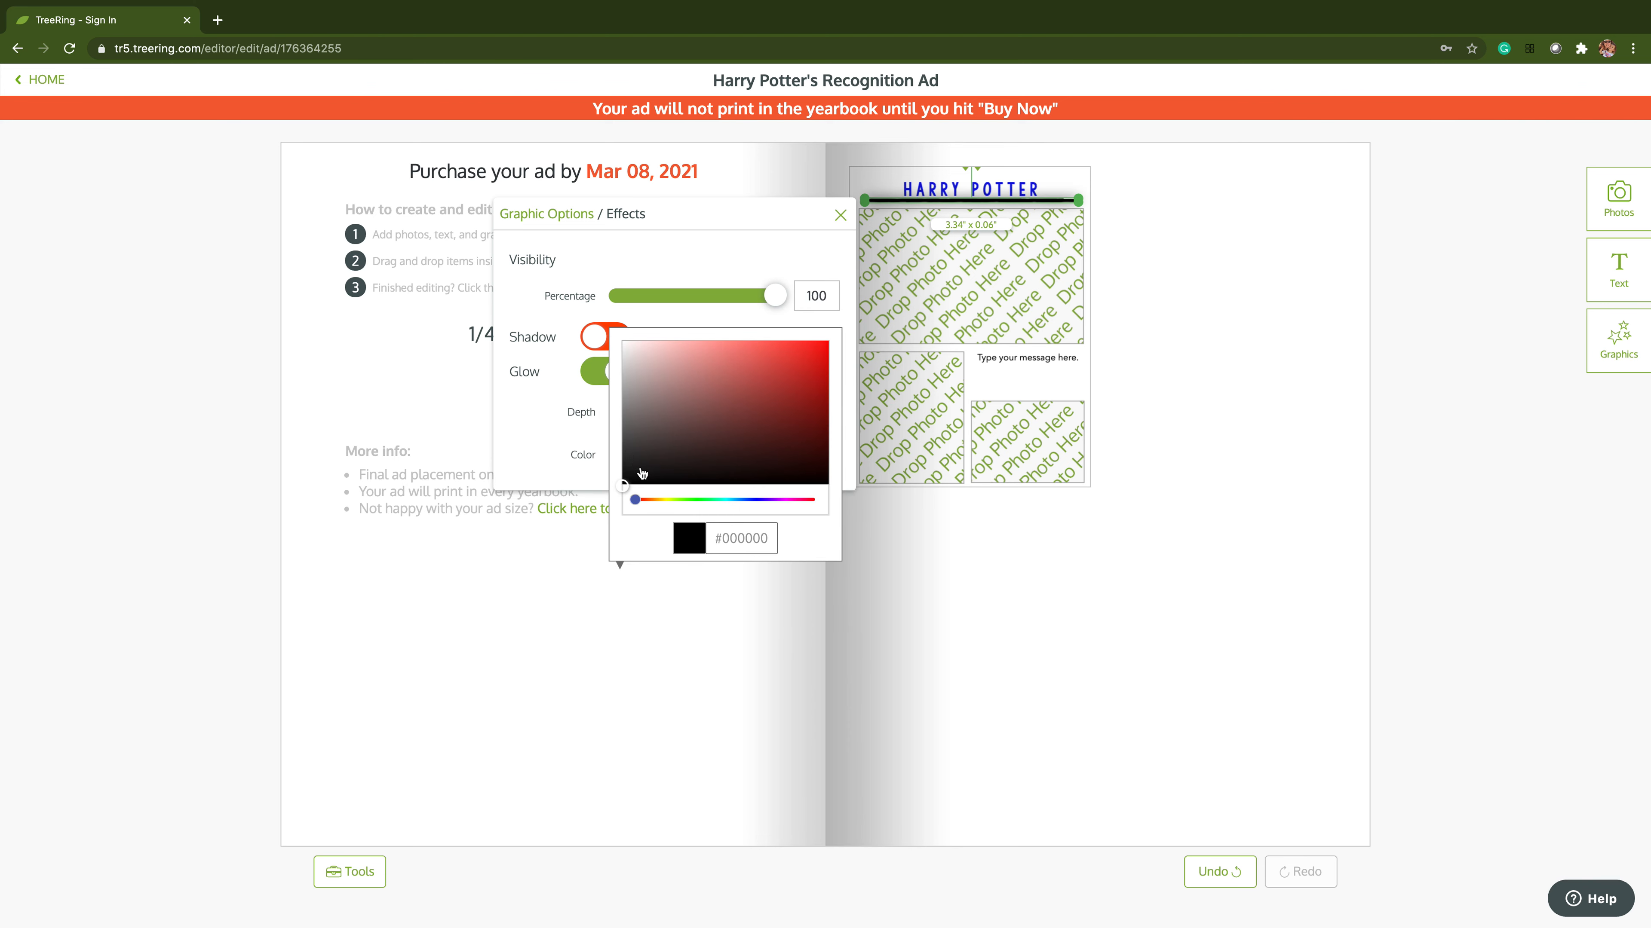
pyautogui.moveTo(635, 499); pyautogui.dragTo(756, 504)
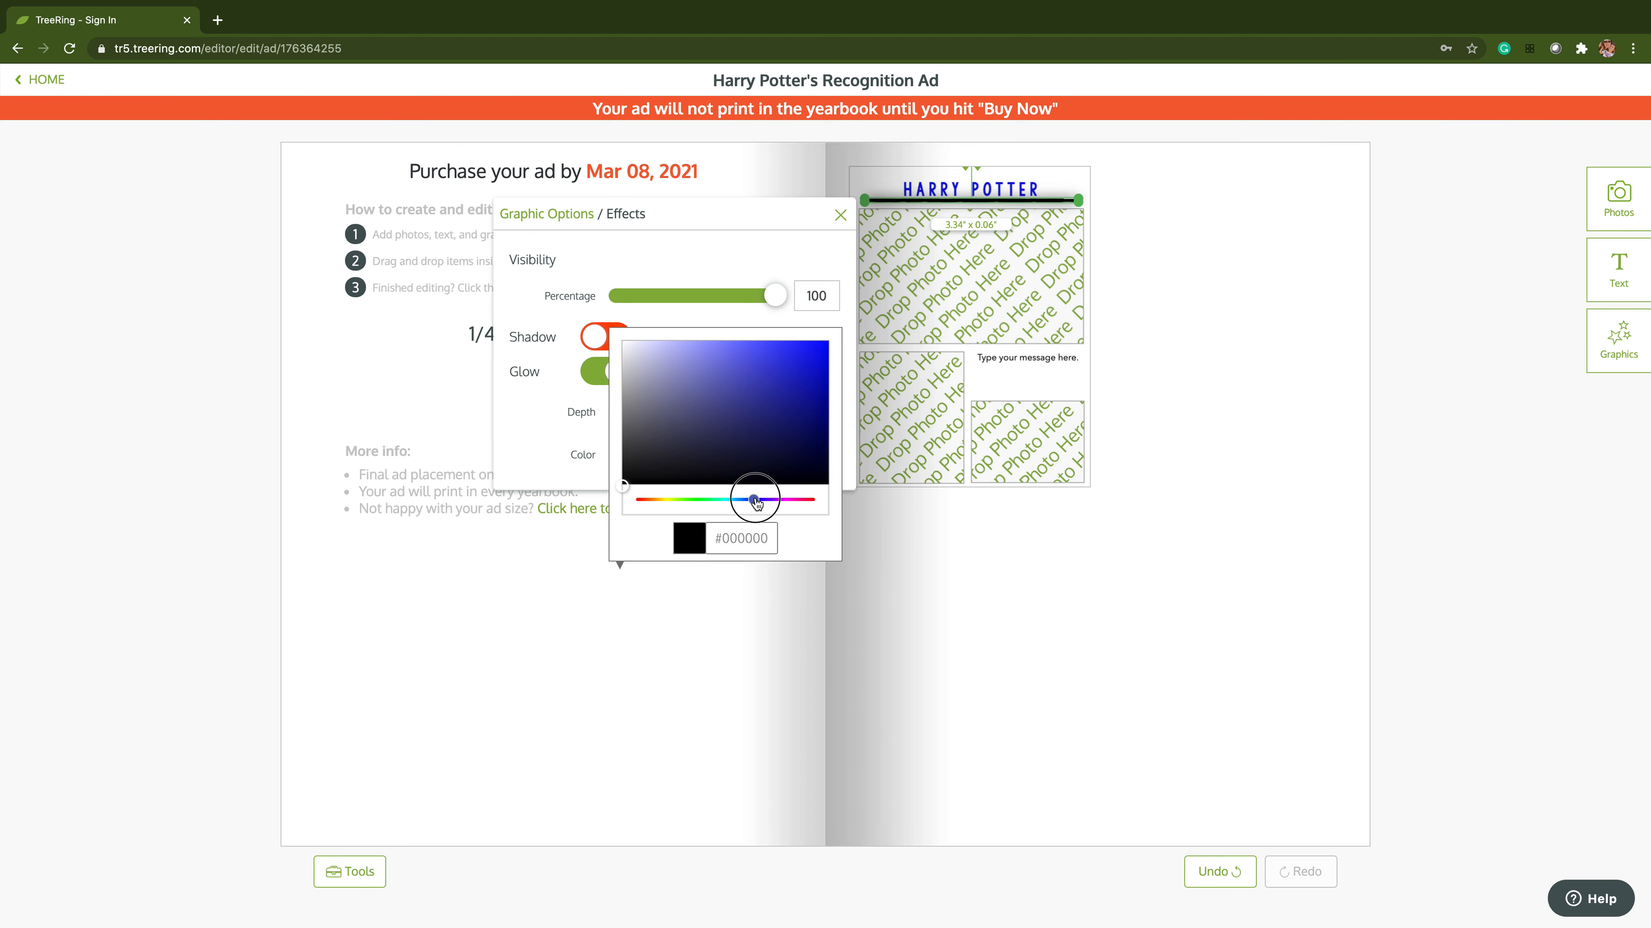
pyautogui.moveTo(636, 500); pyautogui.dragTo(754, 501)
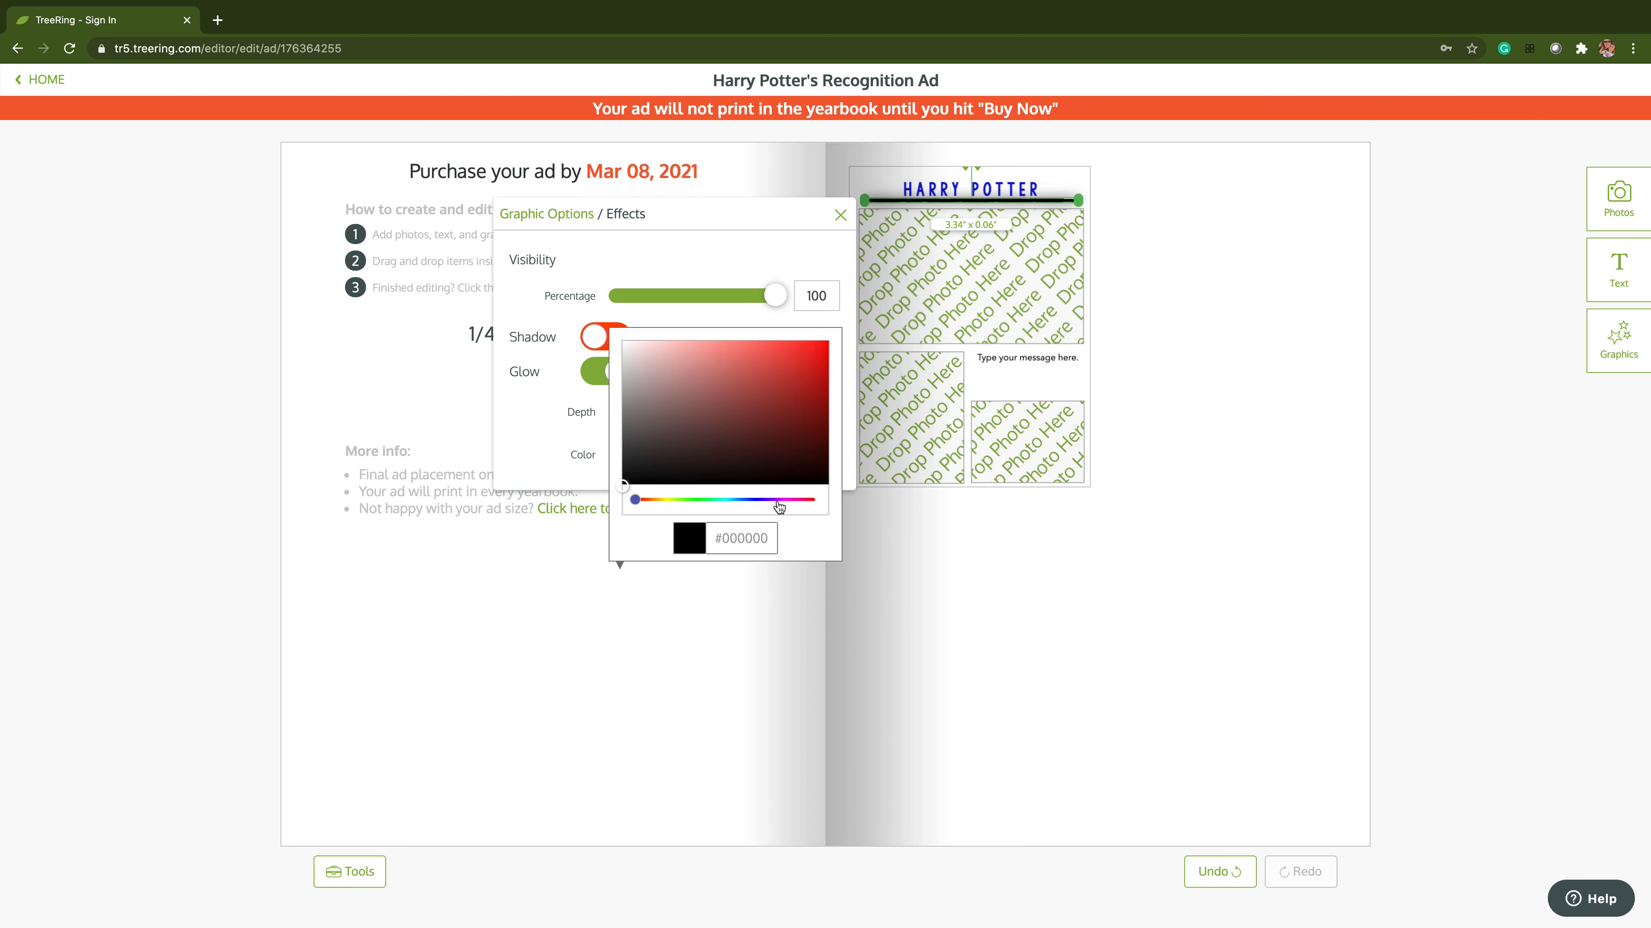
pyautogui.click(757, 500)
pyautogui.moveTo(757, 500); pyautogui.dragTo(759, 435)
pyautogui.click(752, 500)
pyautogui.moveTo(678, 501); pyautogui.dragTo(756, 511)
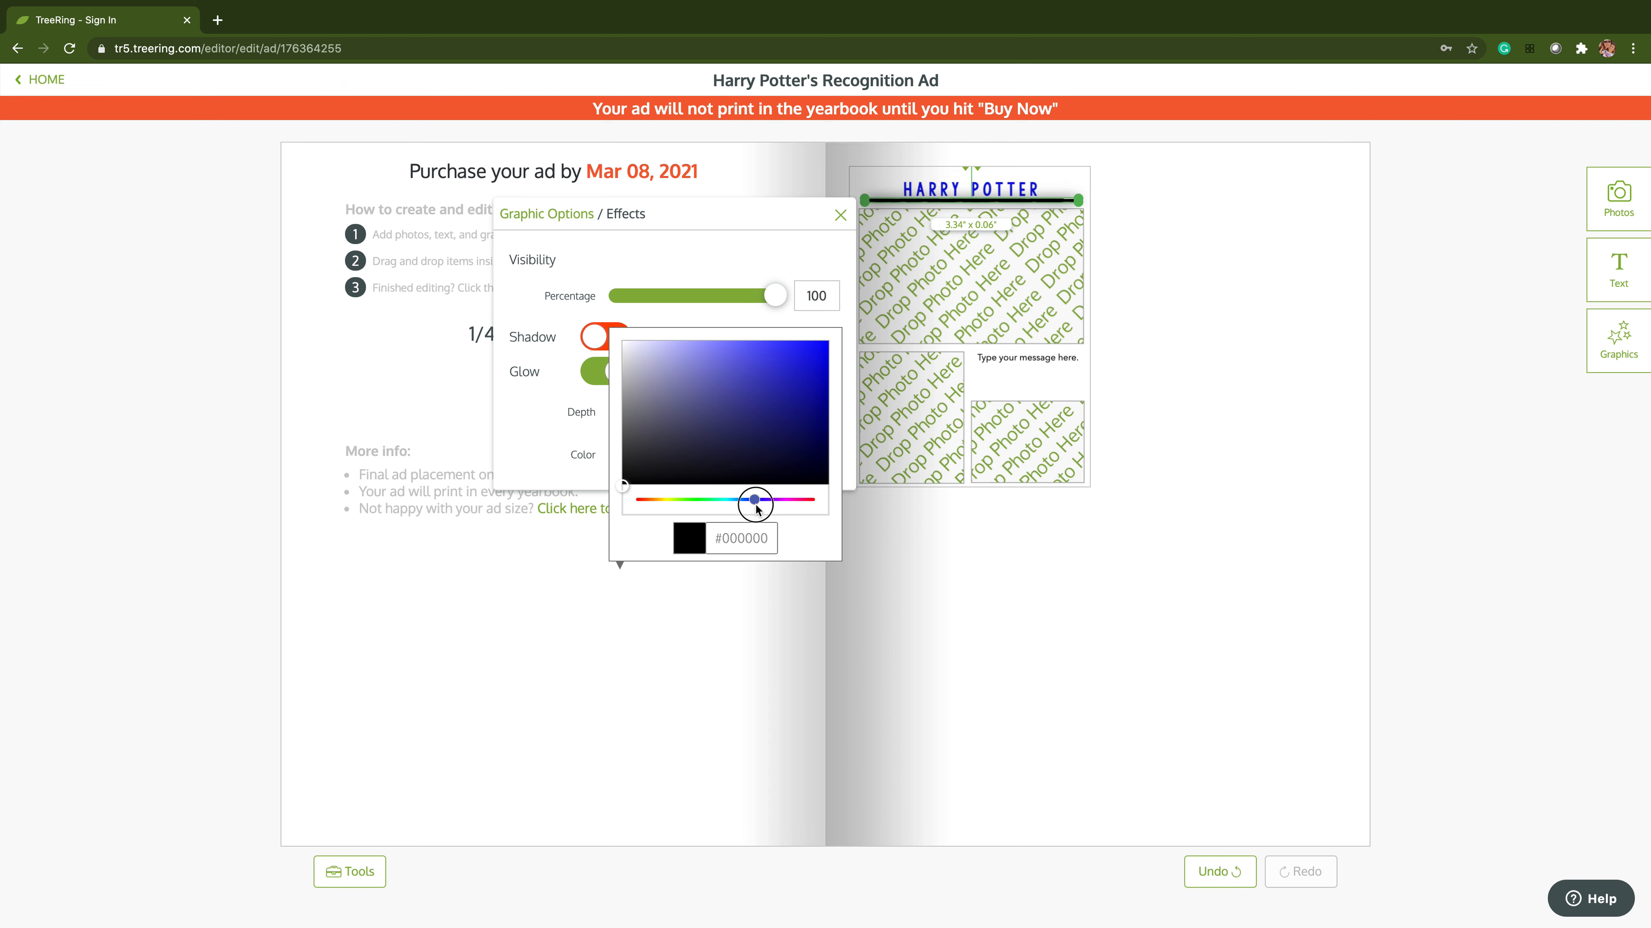
pyautogui.click(780, 349)
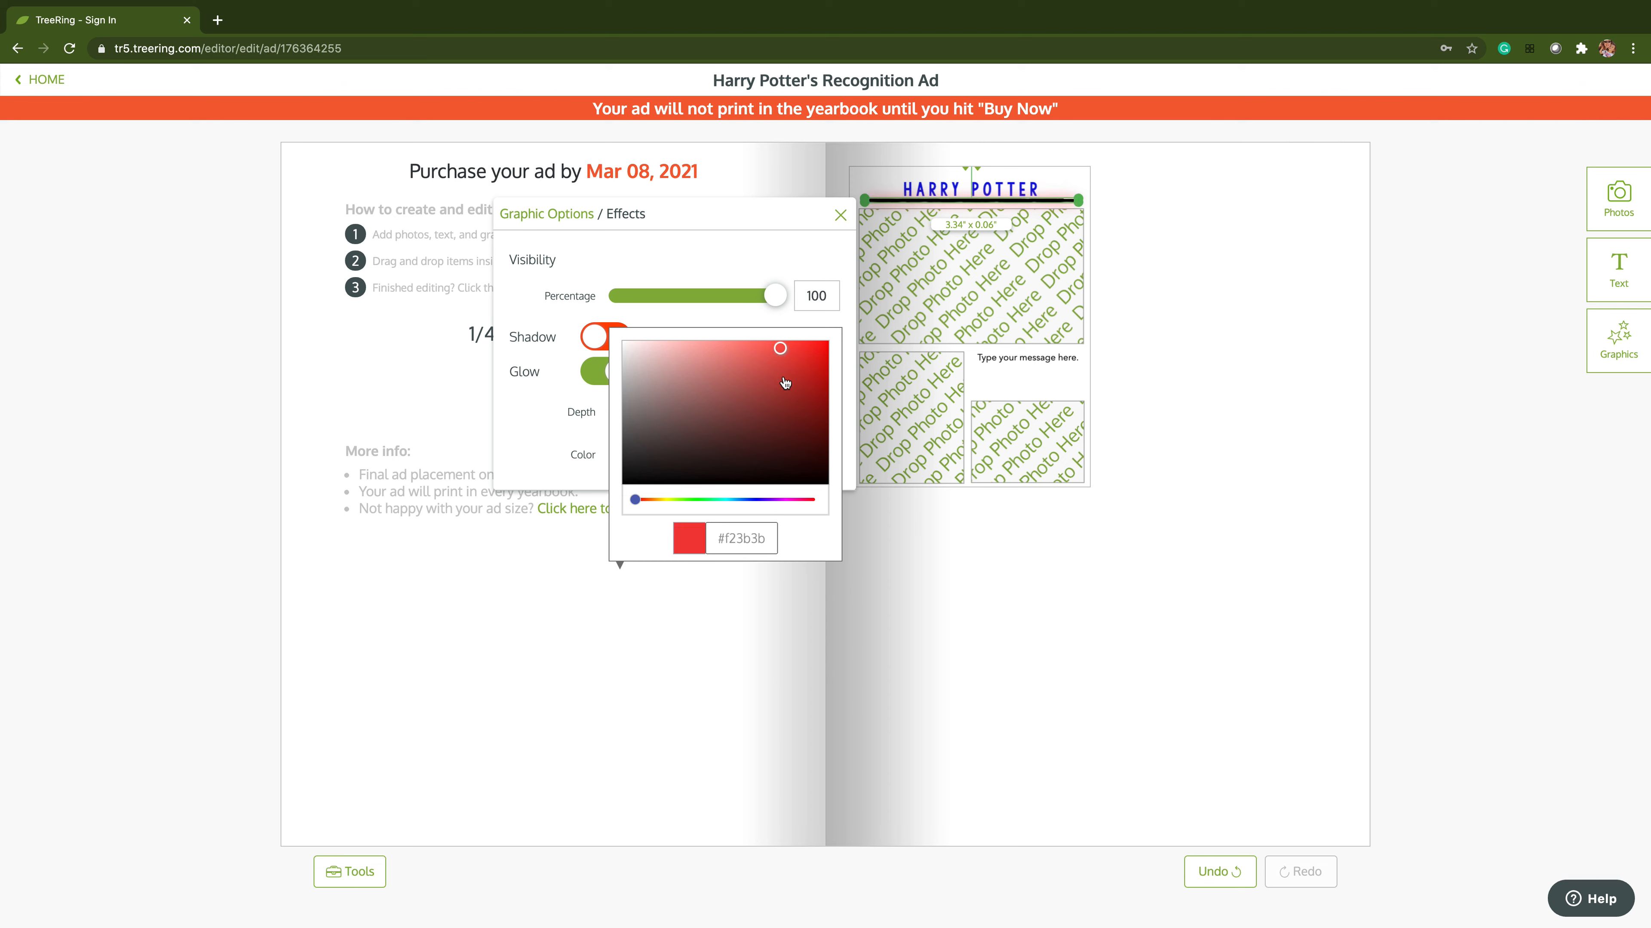
pyautogui.click(805, 393)
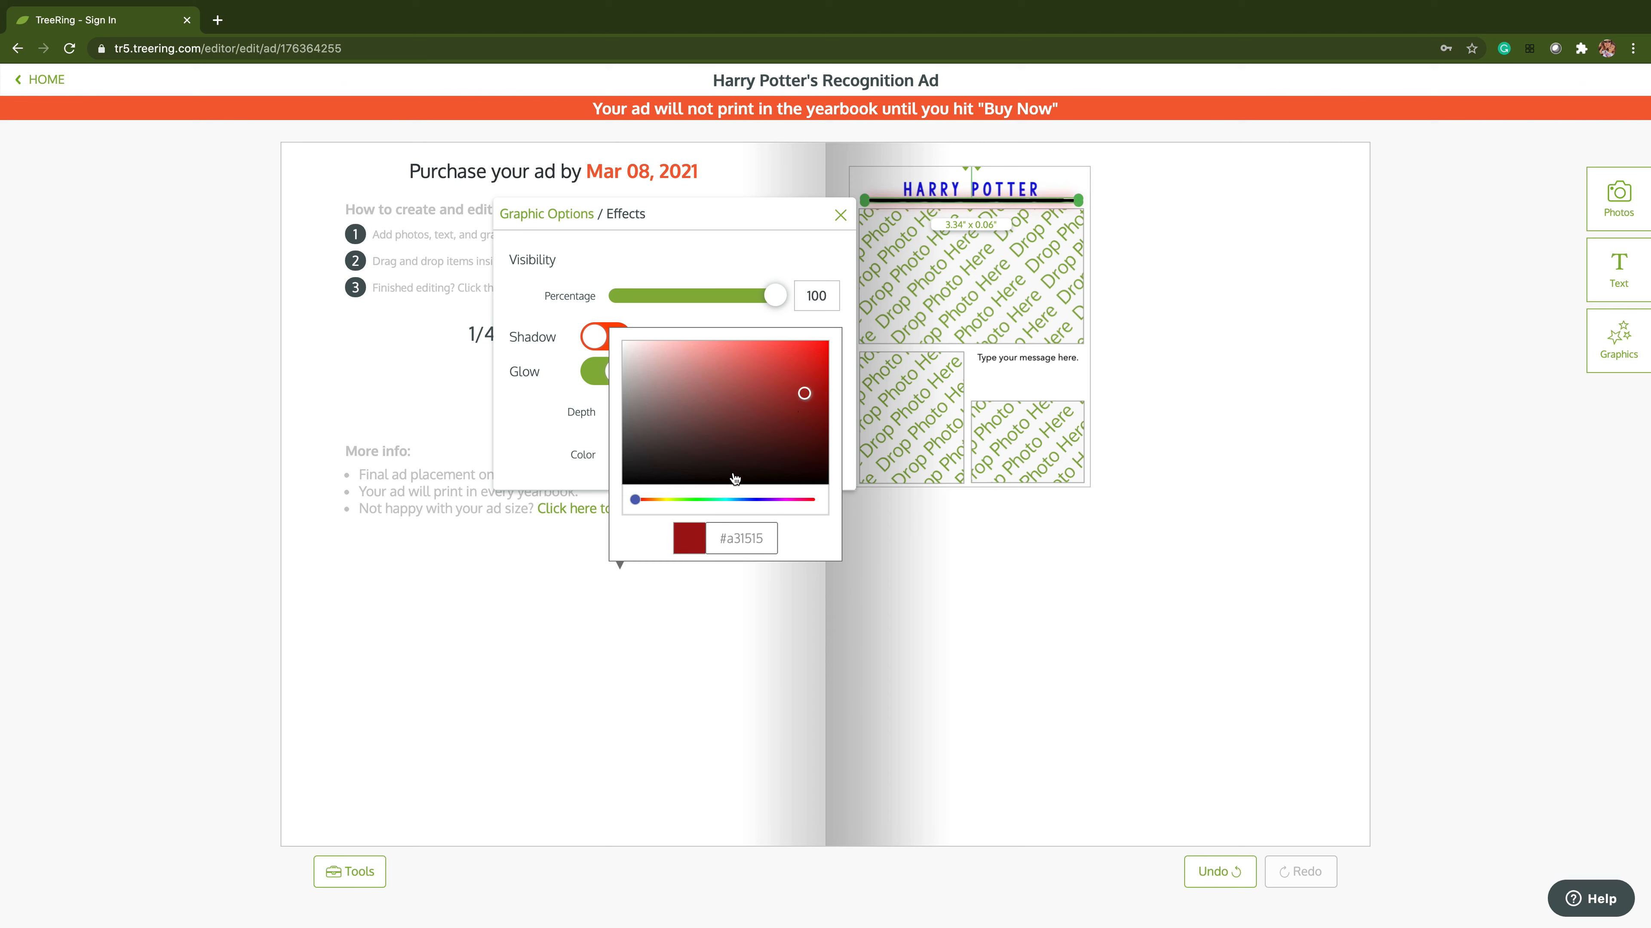
pyautogui.click(751, 500)
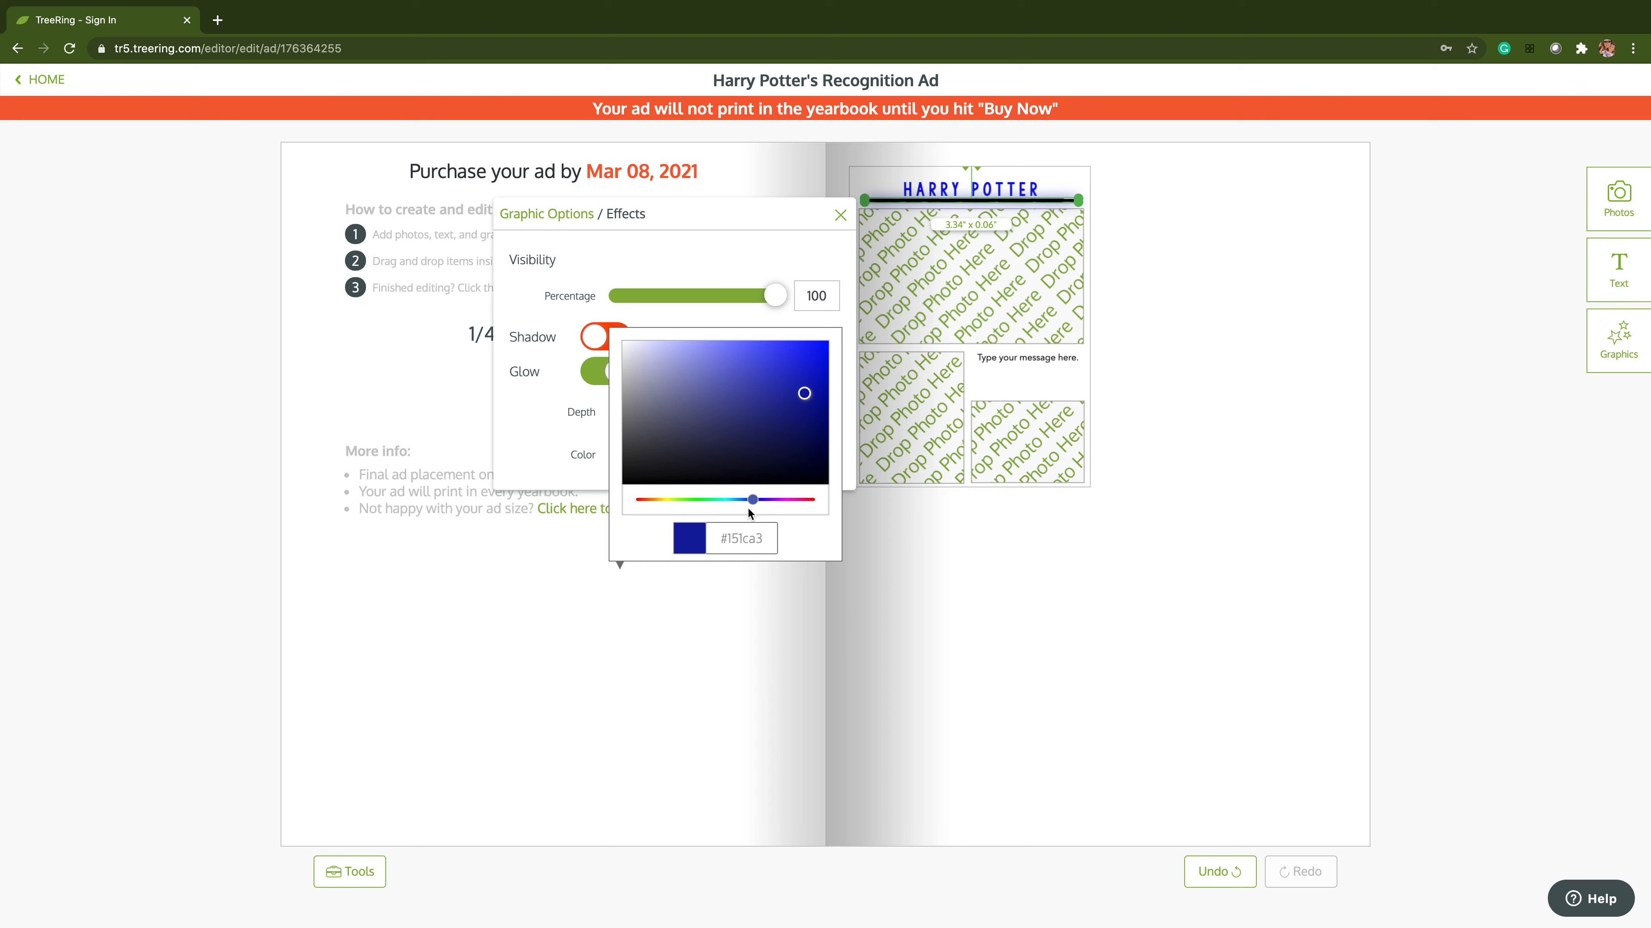
pyautogui.click(939, 544)
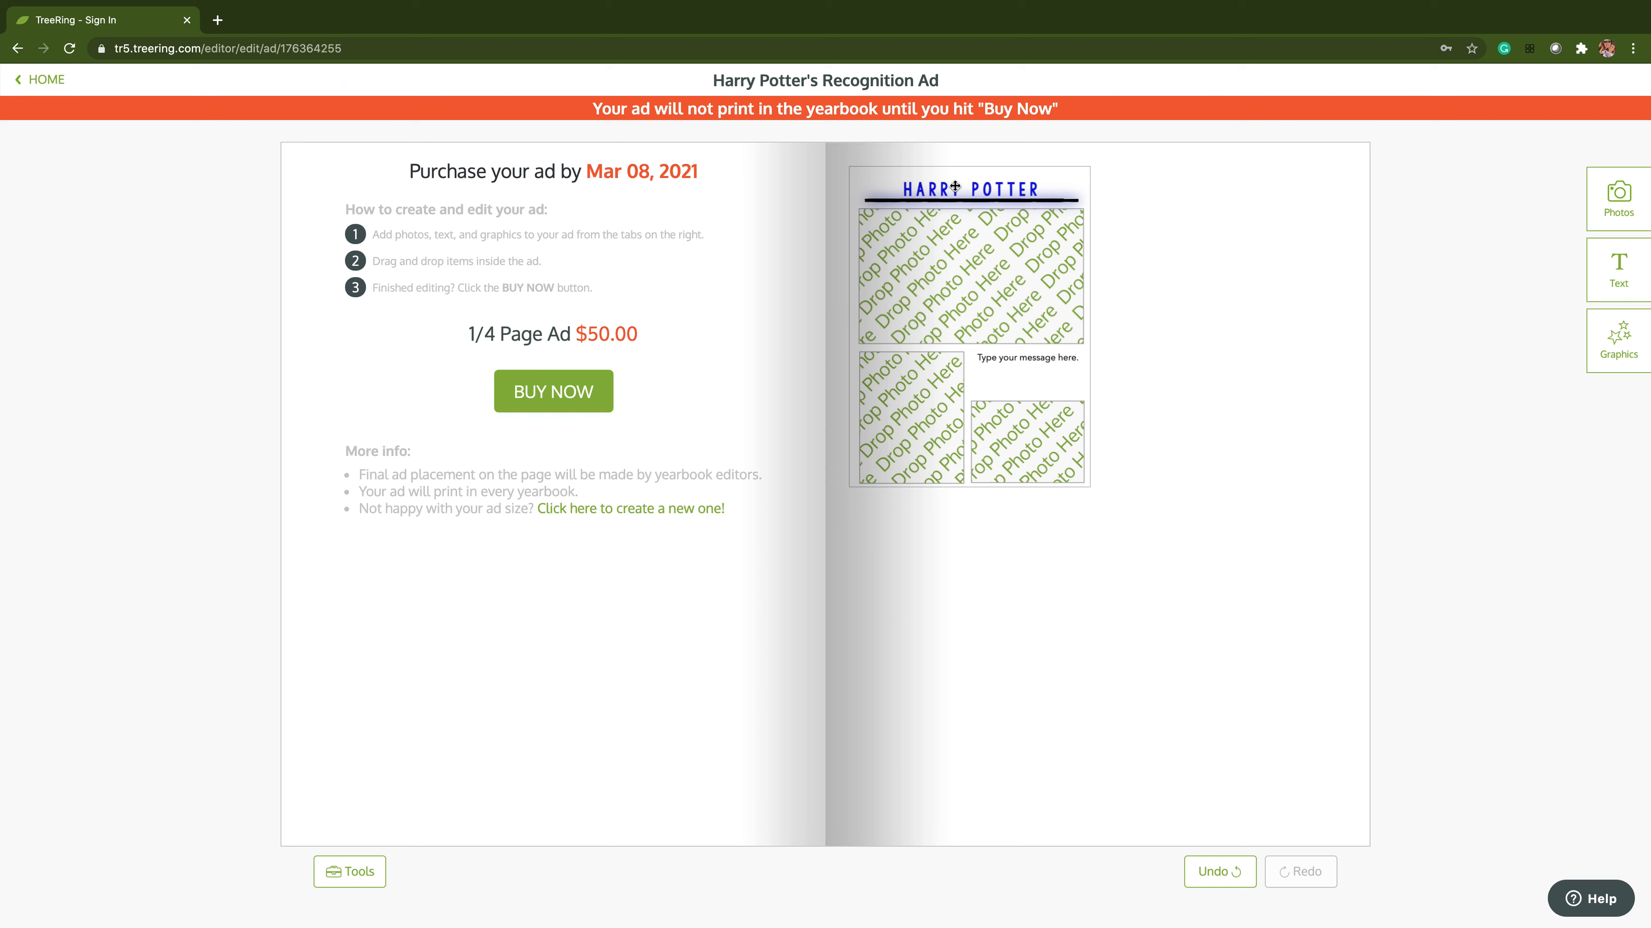
# Set the font of the "Type your message here." text to Caveat at size 12
pyautogui.click(1009, 359)
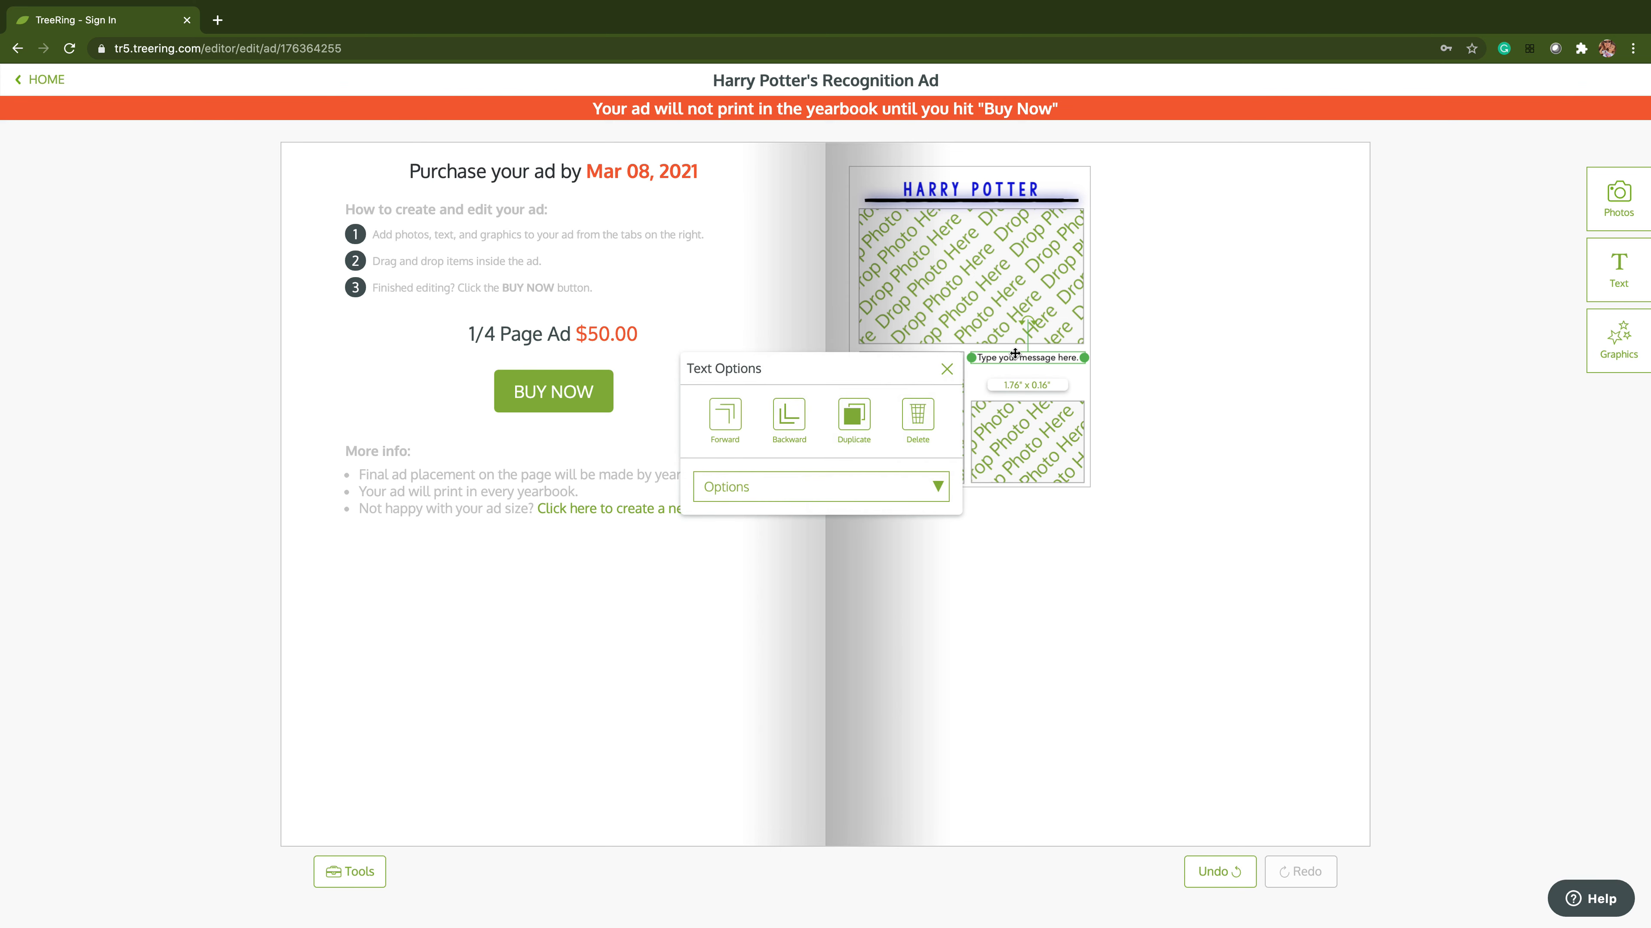
pyautogui.click(879, 488)
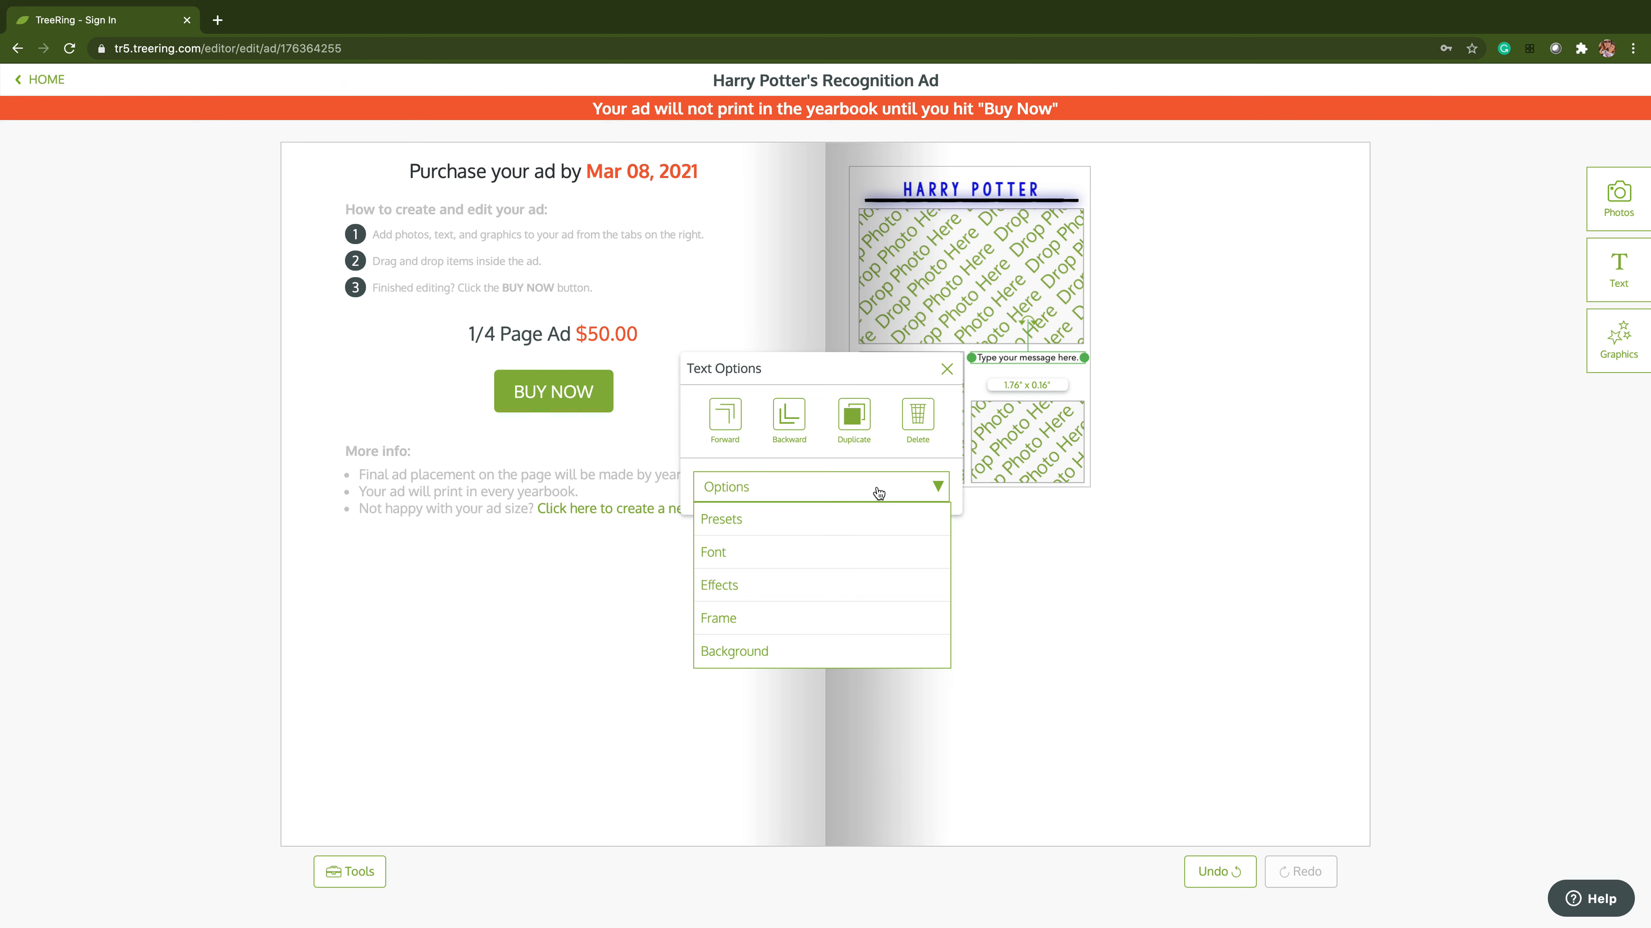
pyautogui.click(851, 552)
pyautogui.click(769, 432)
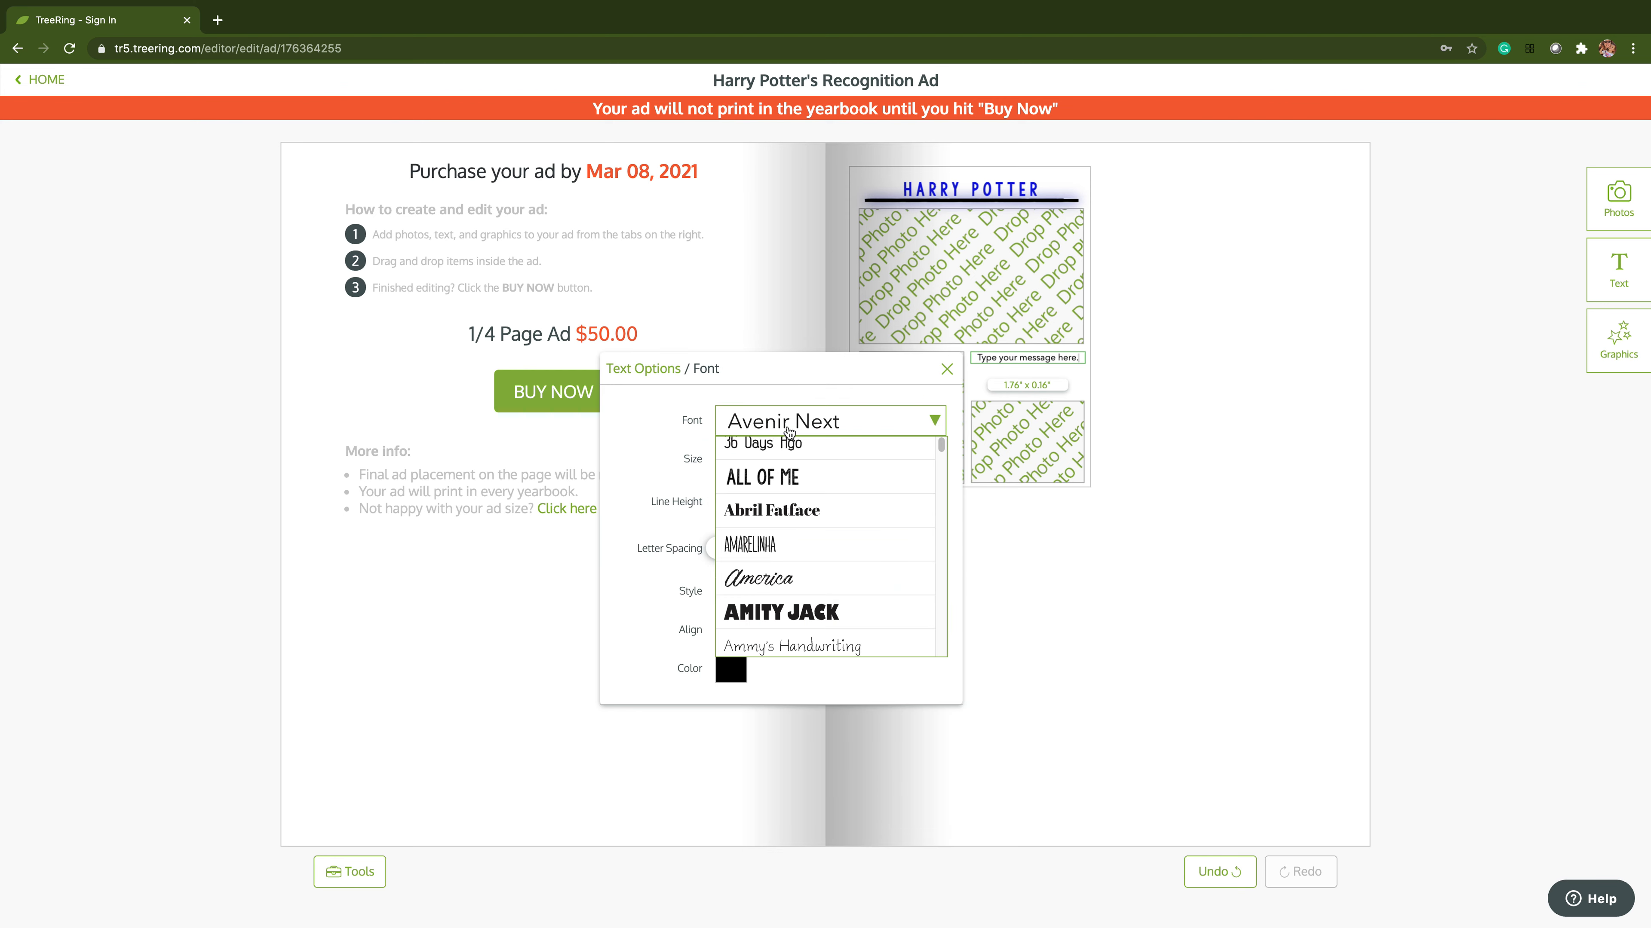
pyautogui.scroll(-5, 826, 511)
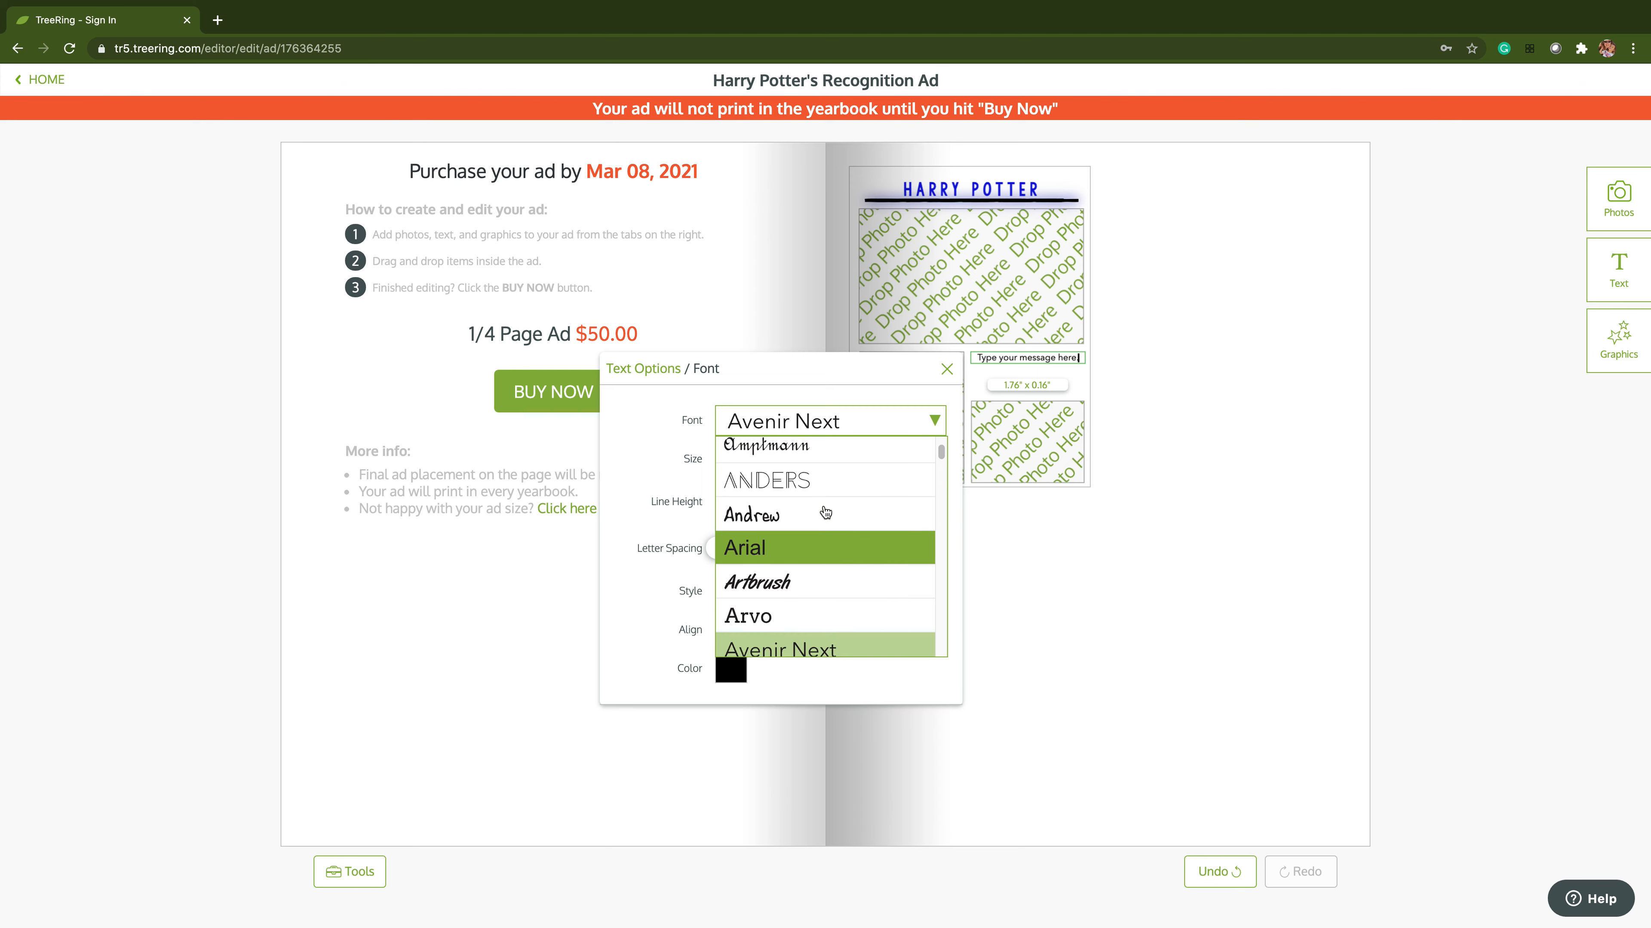
pyautogui.scroll(-6, 825, 512)
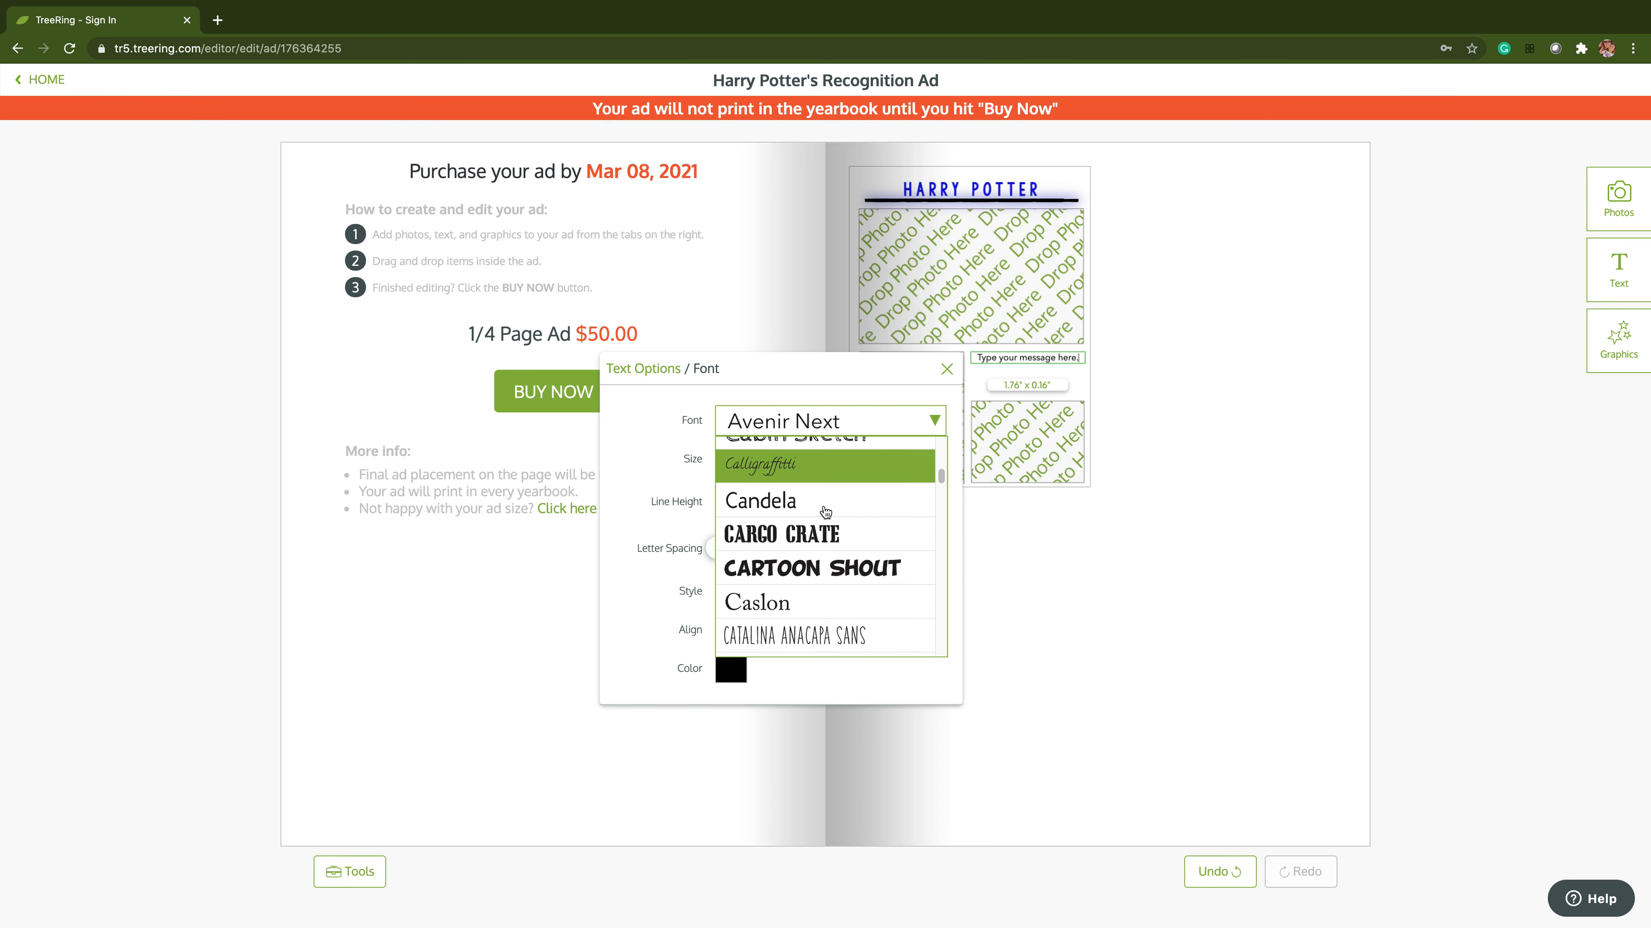
pyautogui.scroll(-3, 825, 511)
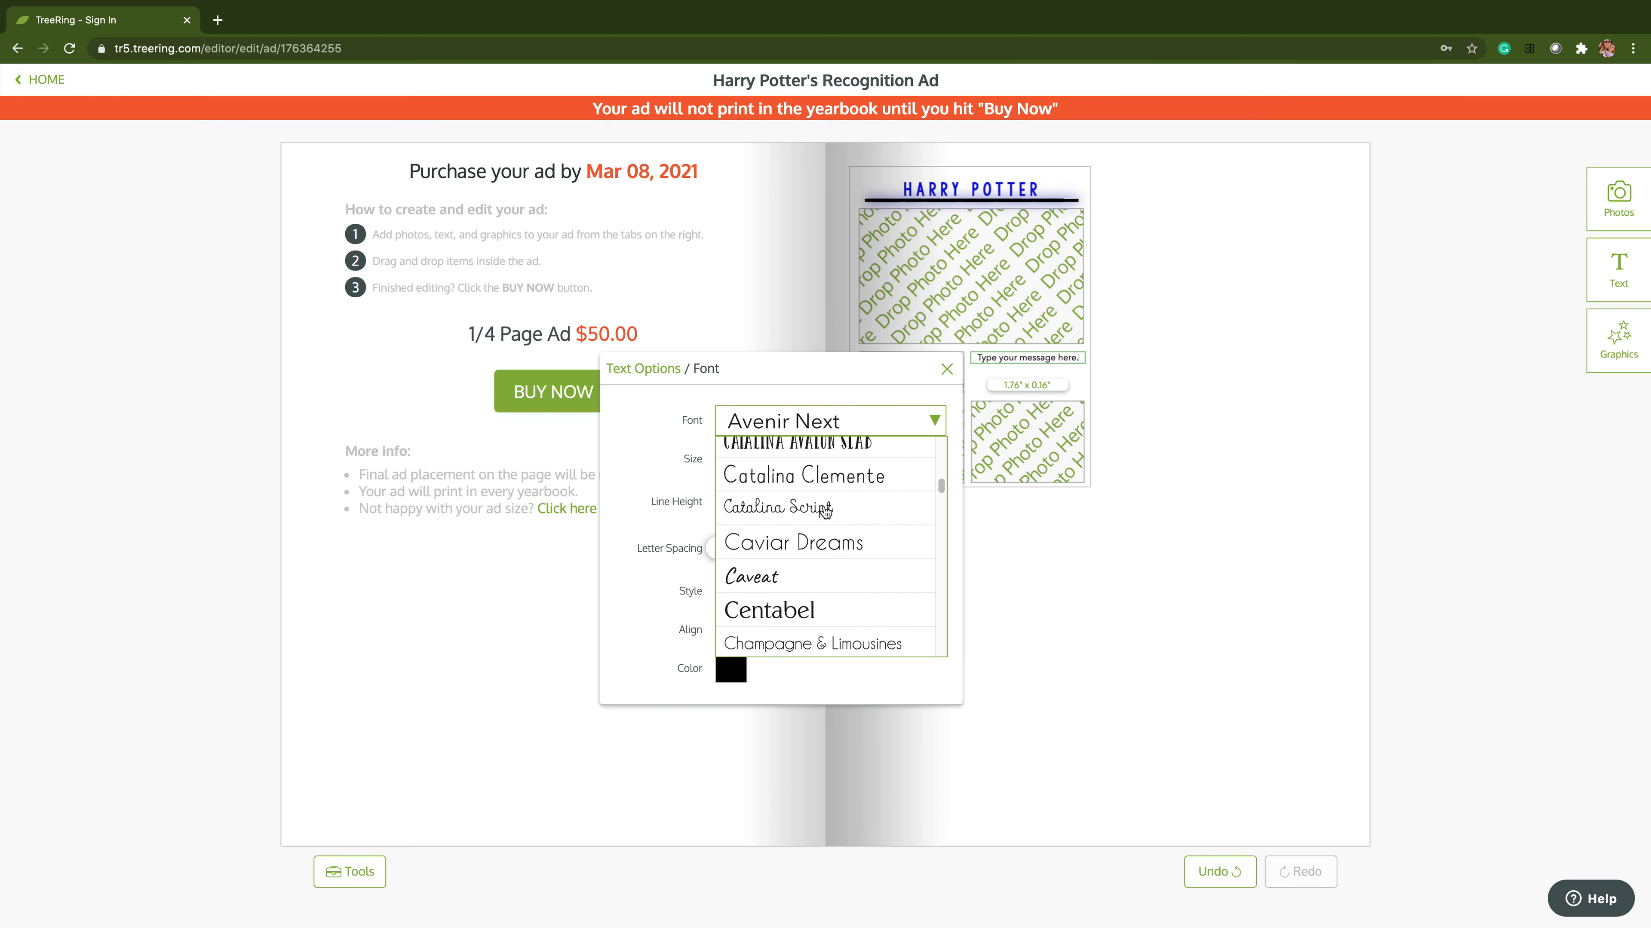
pyautogui.click(814, 564)
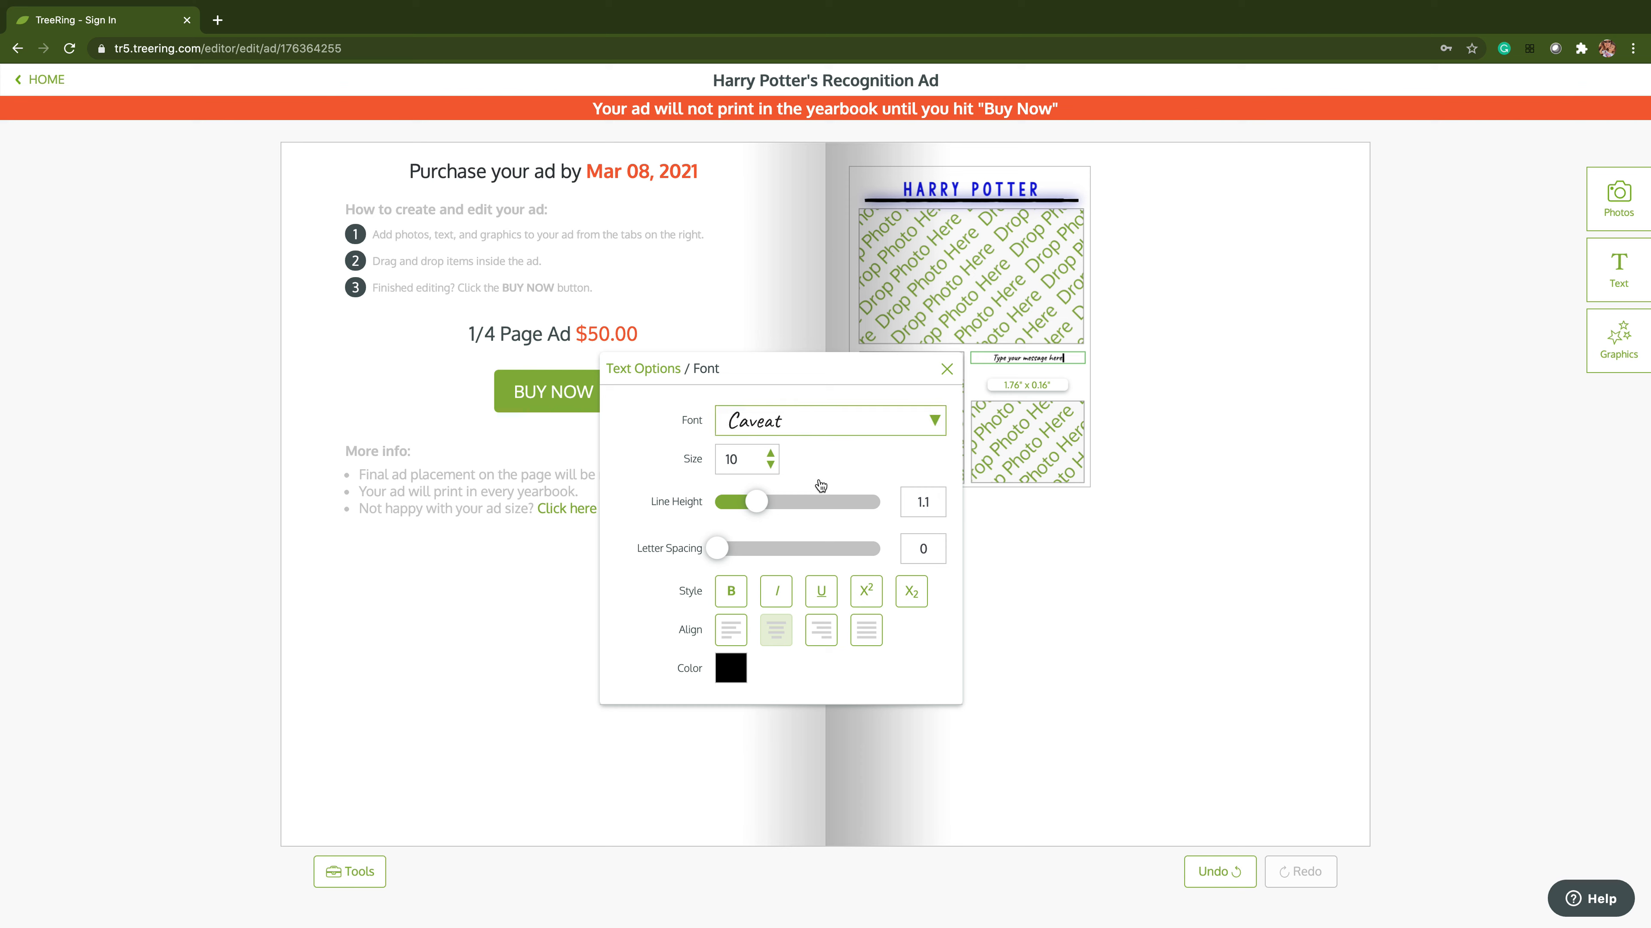
pyautogui.click(770, 455)
pyautogui.click(770, 455)
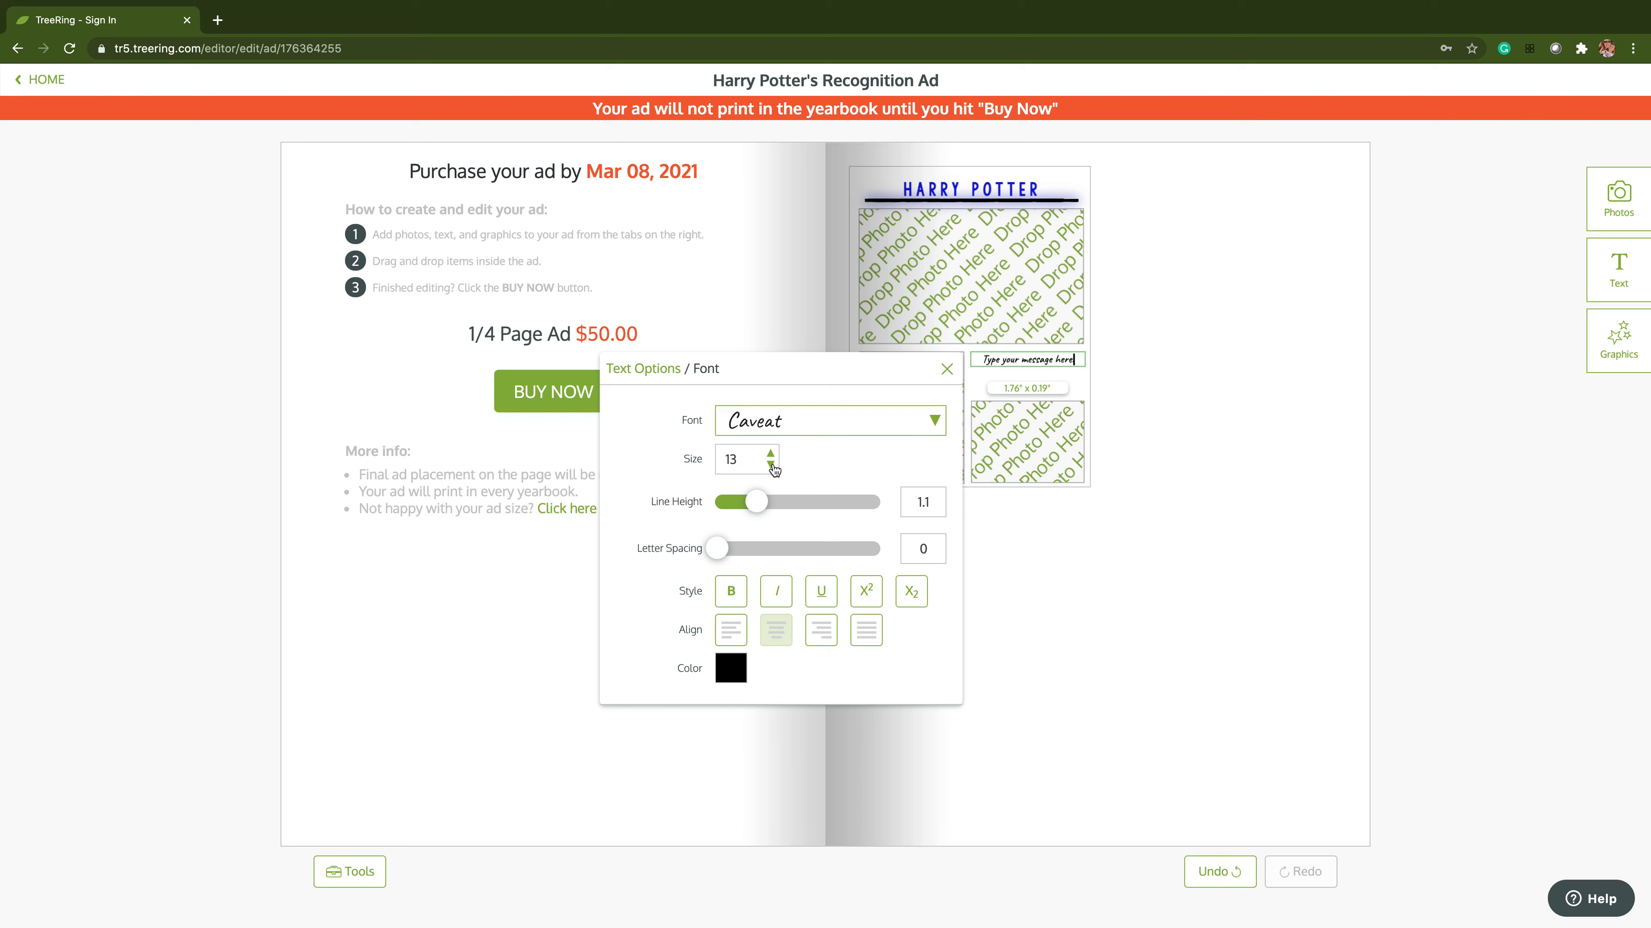
# Append several lines of random filler text and three line breaks to the message text, then deselect it
pyautogui.click(1030, 361)
pyautogui.click(1072, 358)
pyautogui.press('BackSpace')
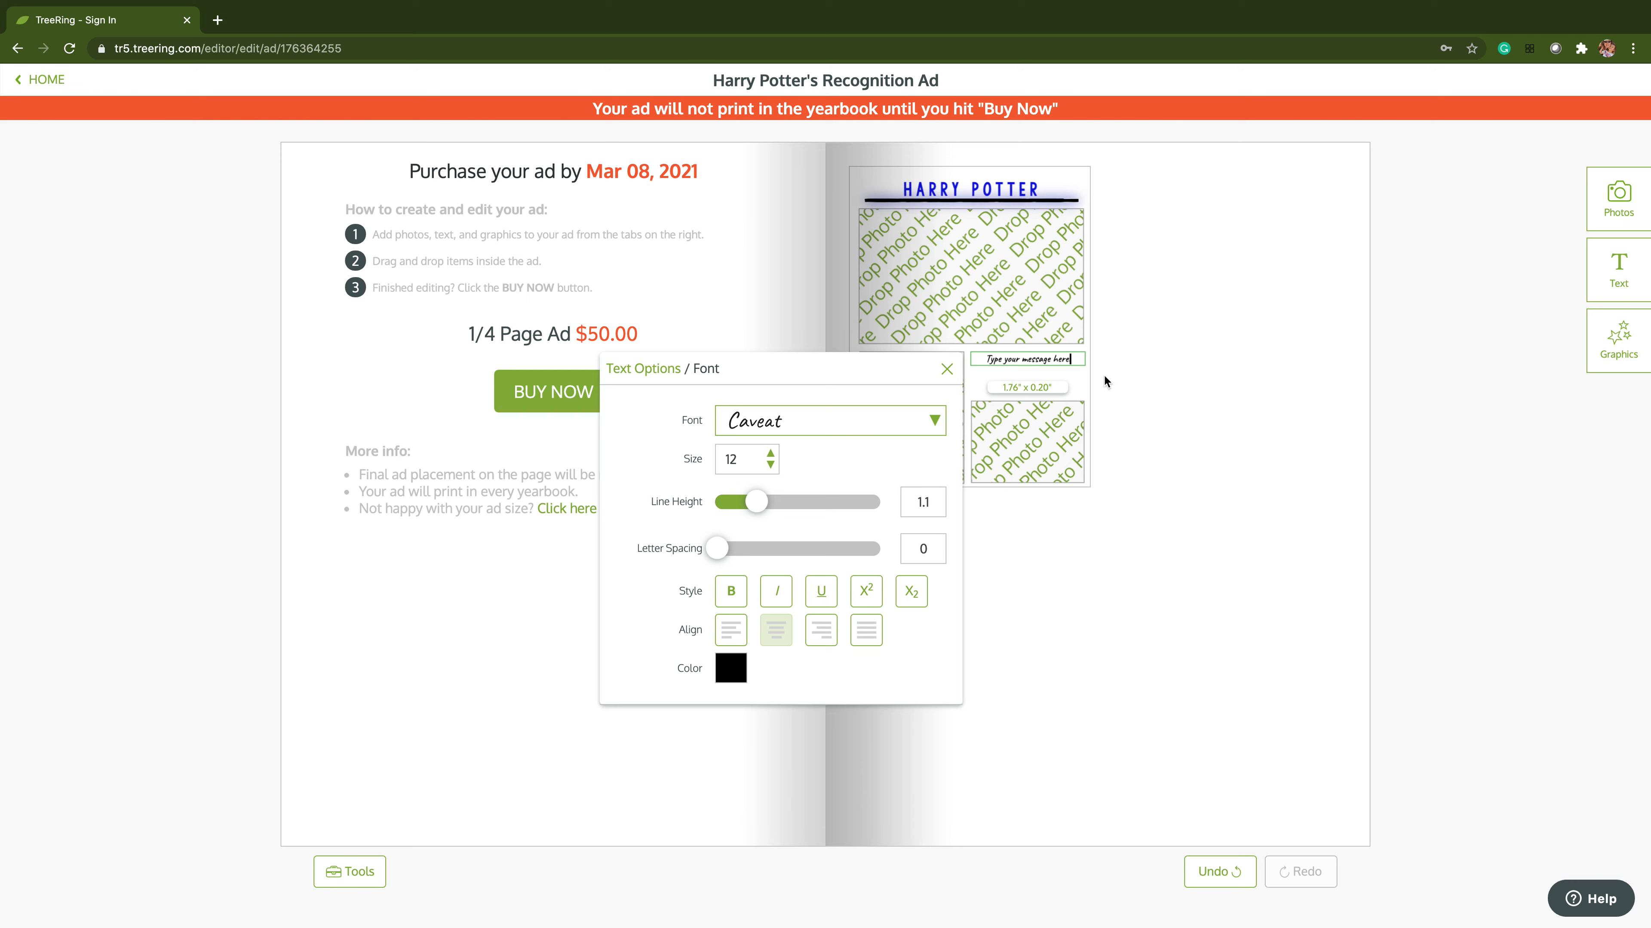
pyautogui.write('sdflksd ;sldfjl; sl;dfjsdl fdsjfdslfkds')
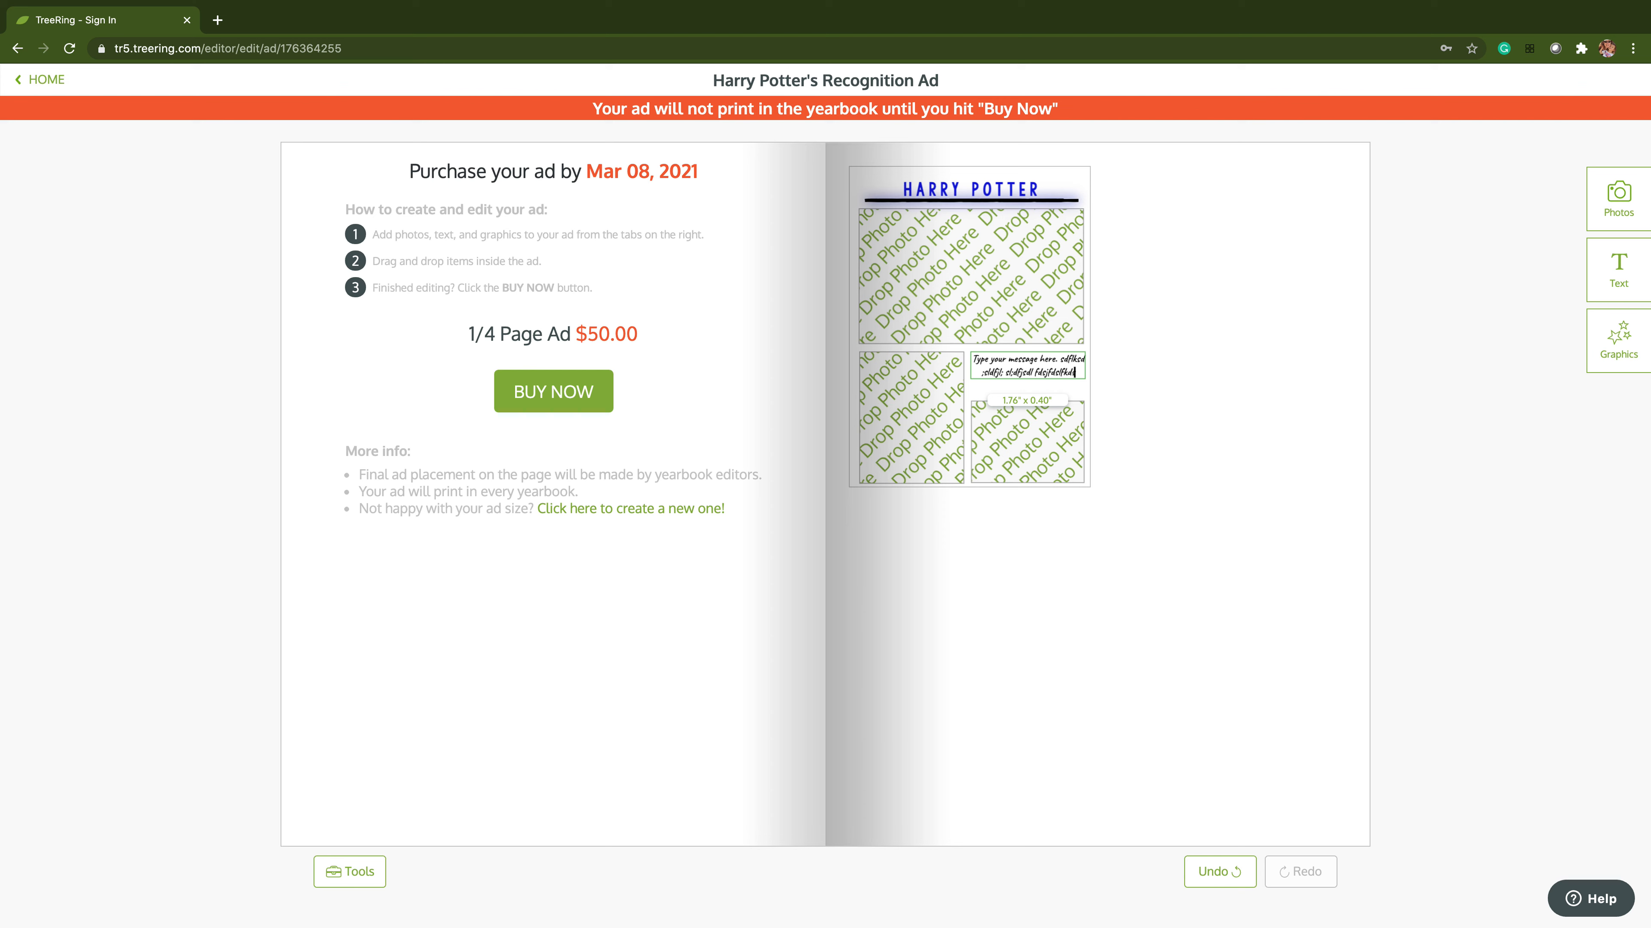
pyautogui.write(' ;lsdjf lk;dsjf dsljfksd;f')
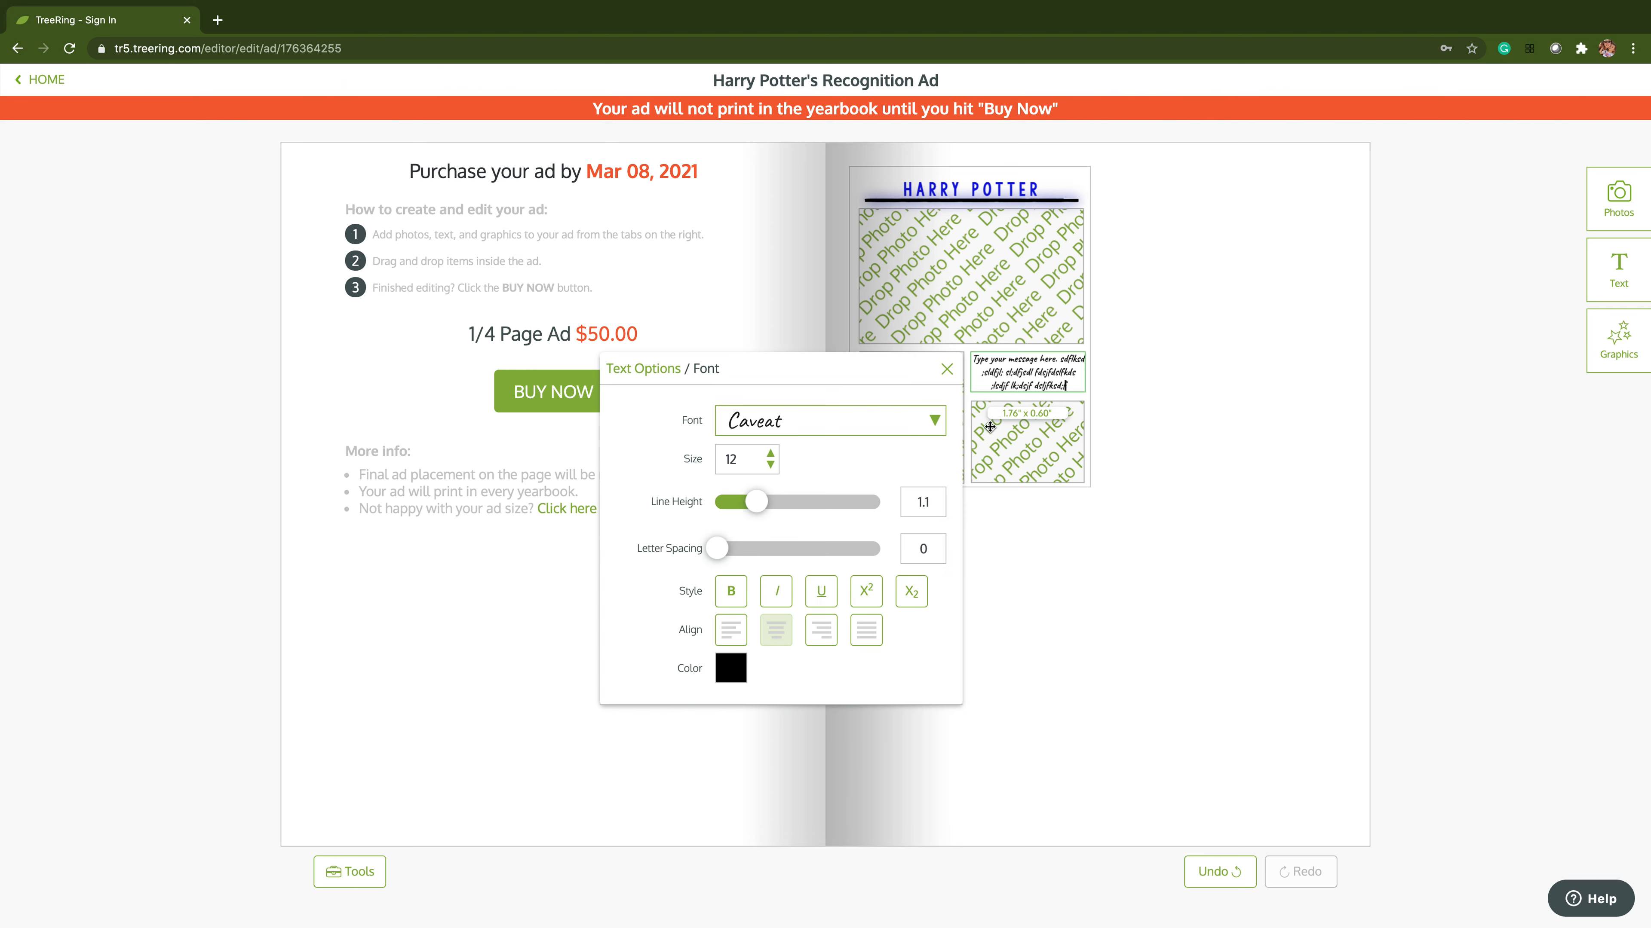
pyautogui.write(' kdfjdsk; fjldfj sdfdlgfj dsklfjdsc dlfjk')
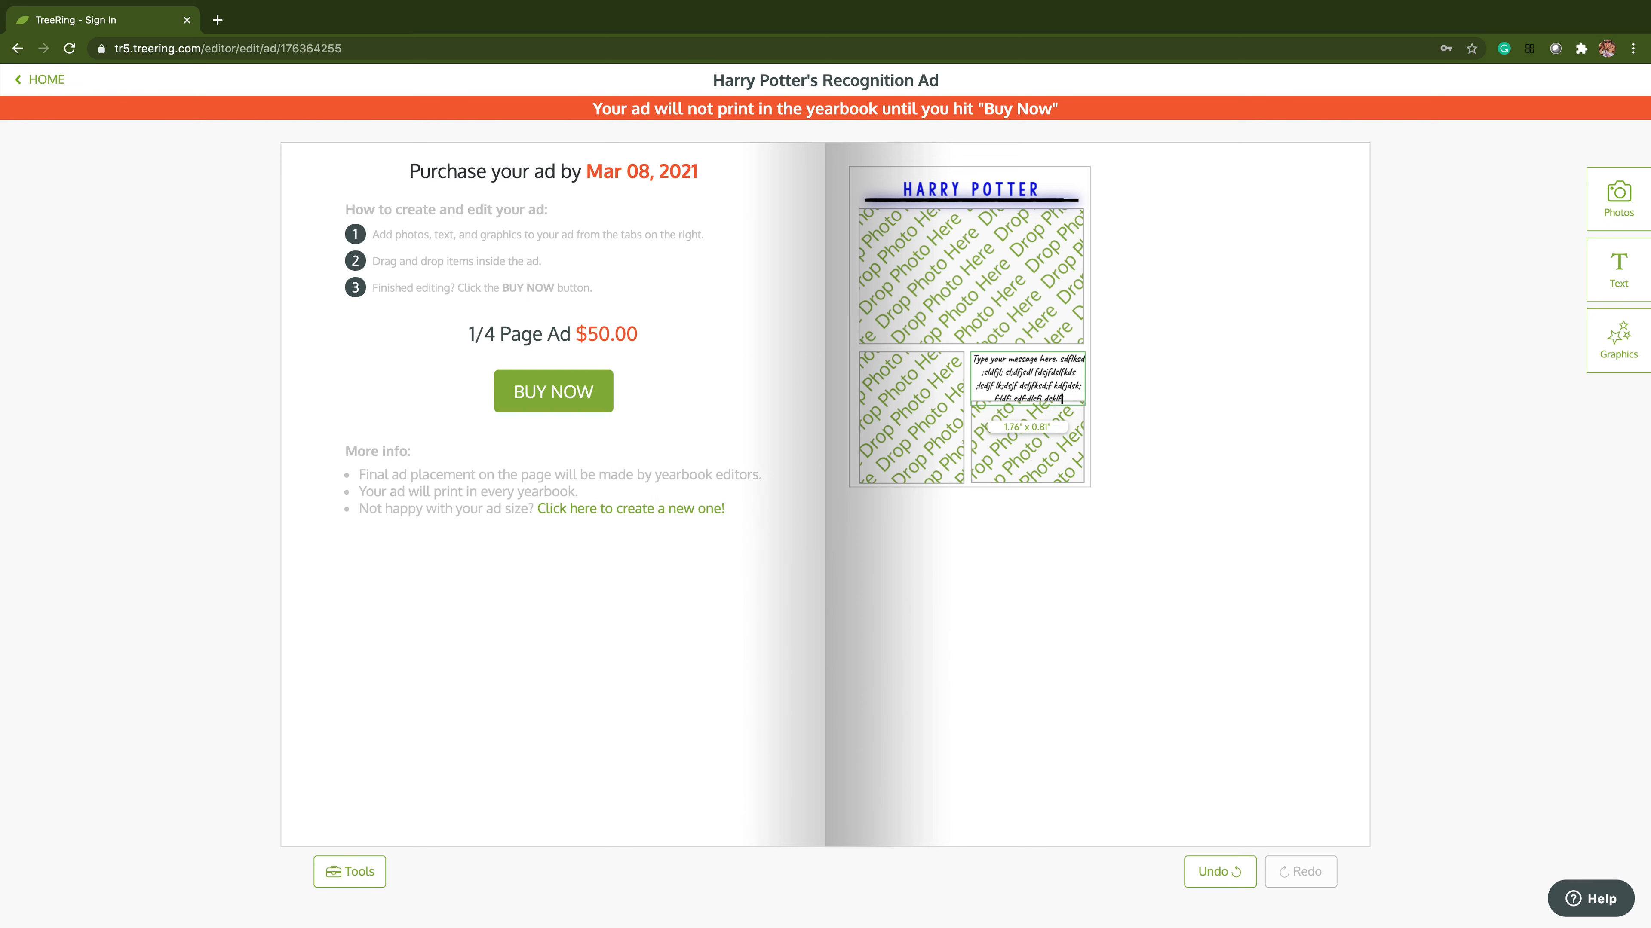
pyautogui.write('ds')
pyautogui.press('Return')
pyautogui.press('Return')
pyautogui.press('Return')
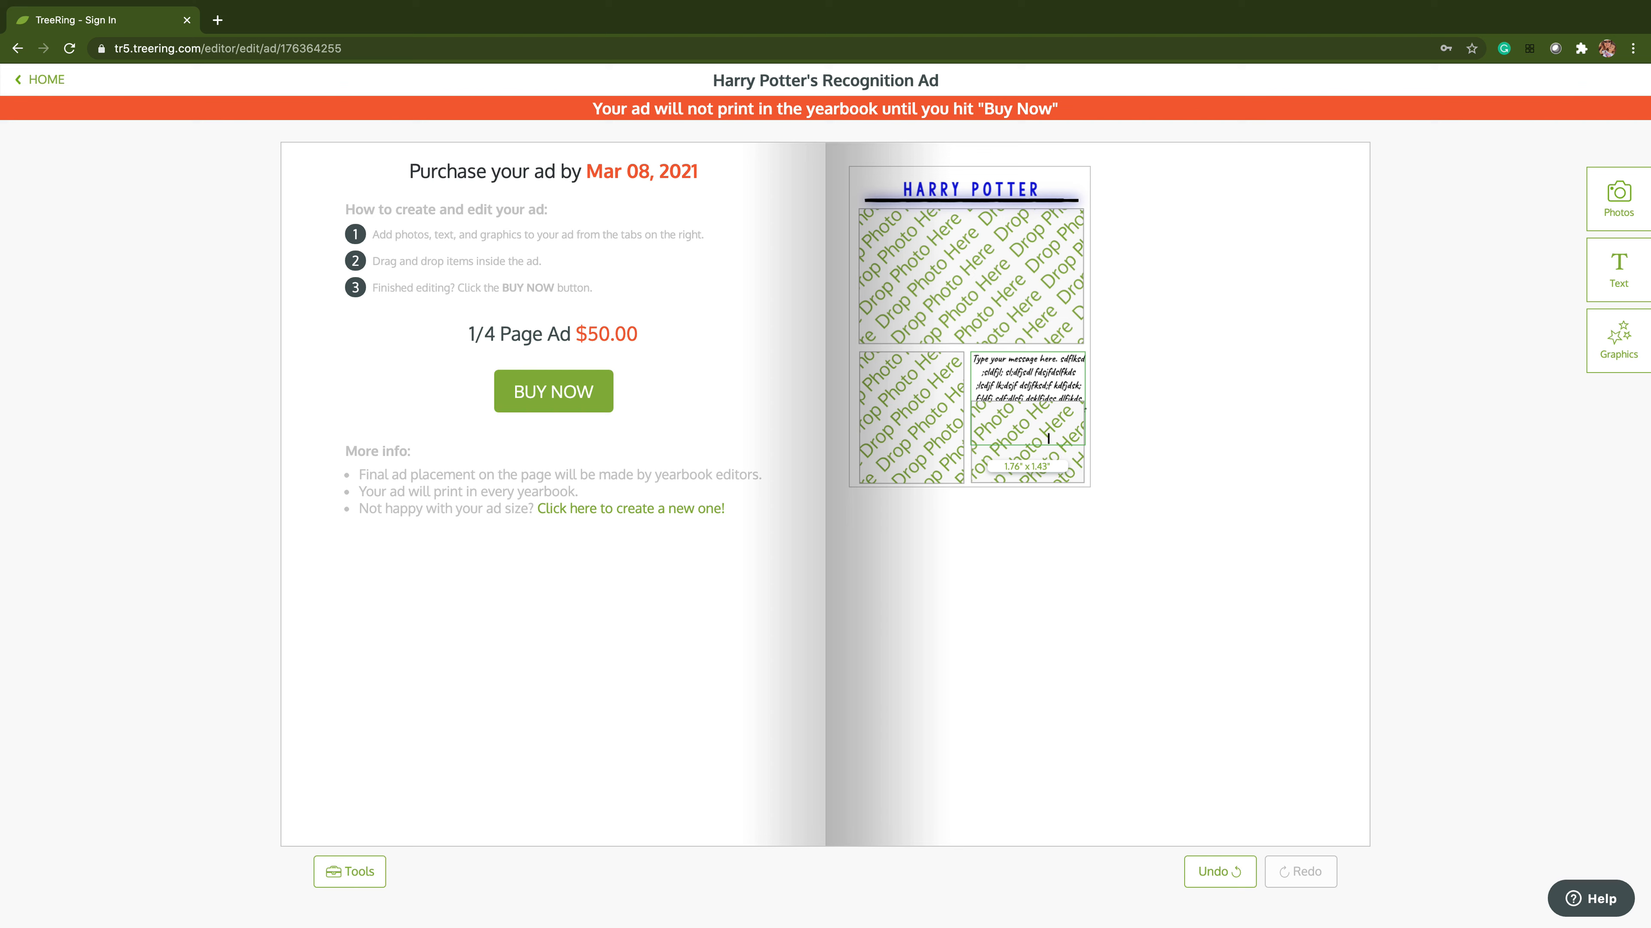
pyautogui.click(1159, 355)
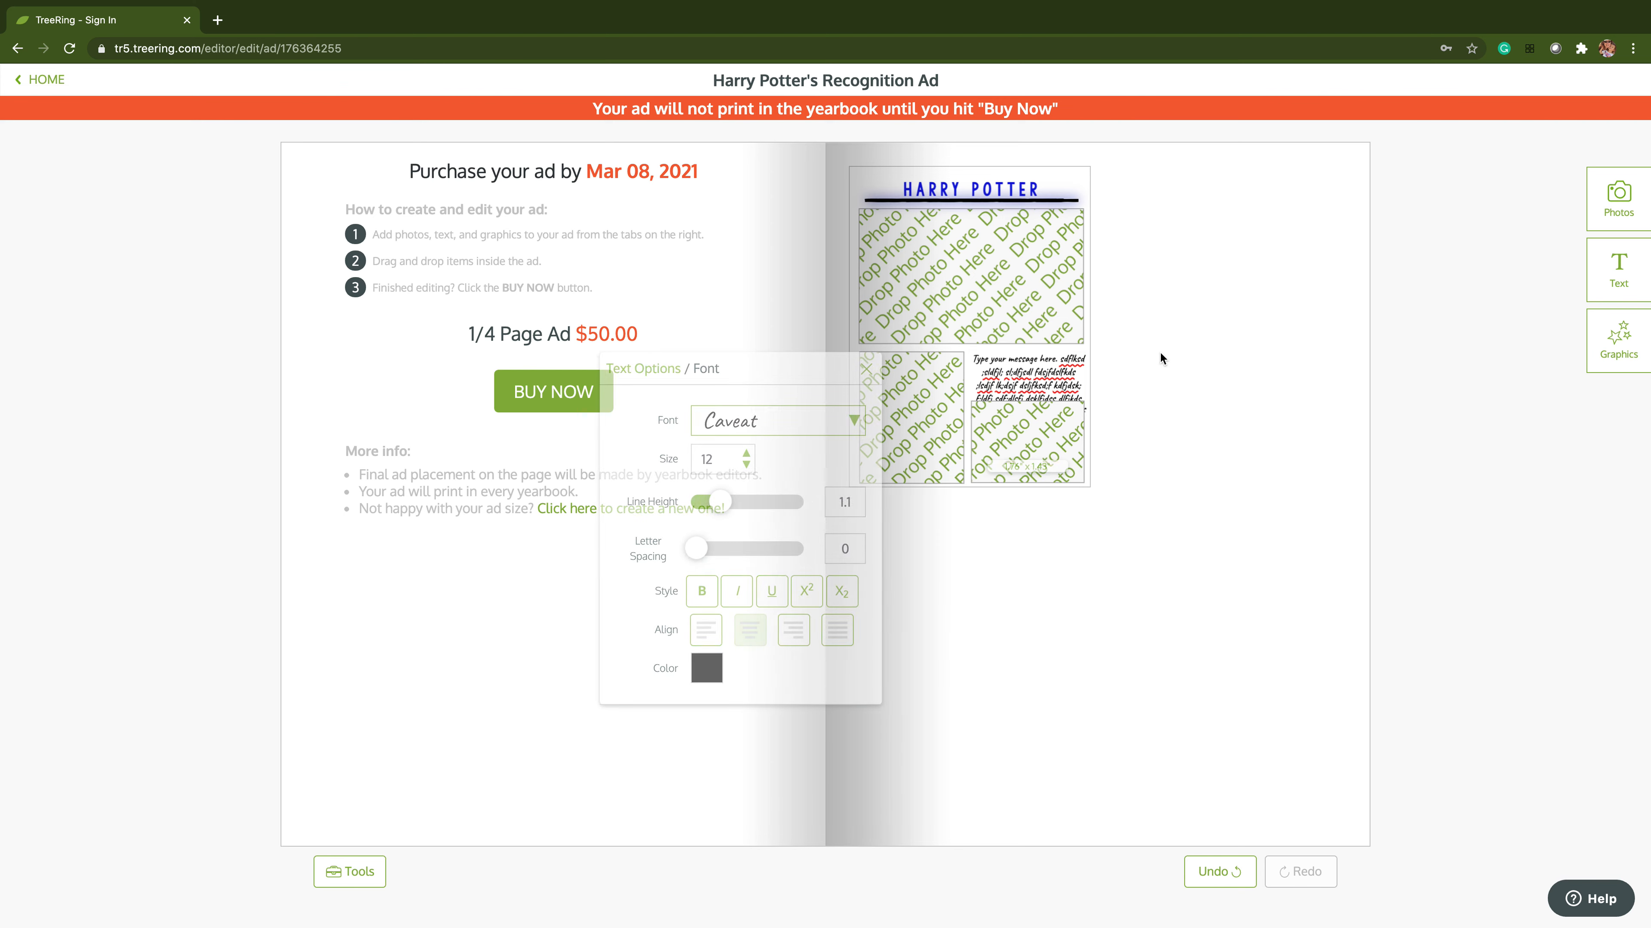
# Delete the photo placeholder overlapping the message text, move the message slightly lower in the freed space and deselect it
pyautogui.click(1036, 451)
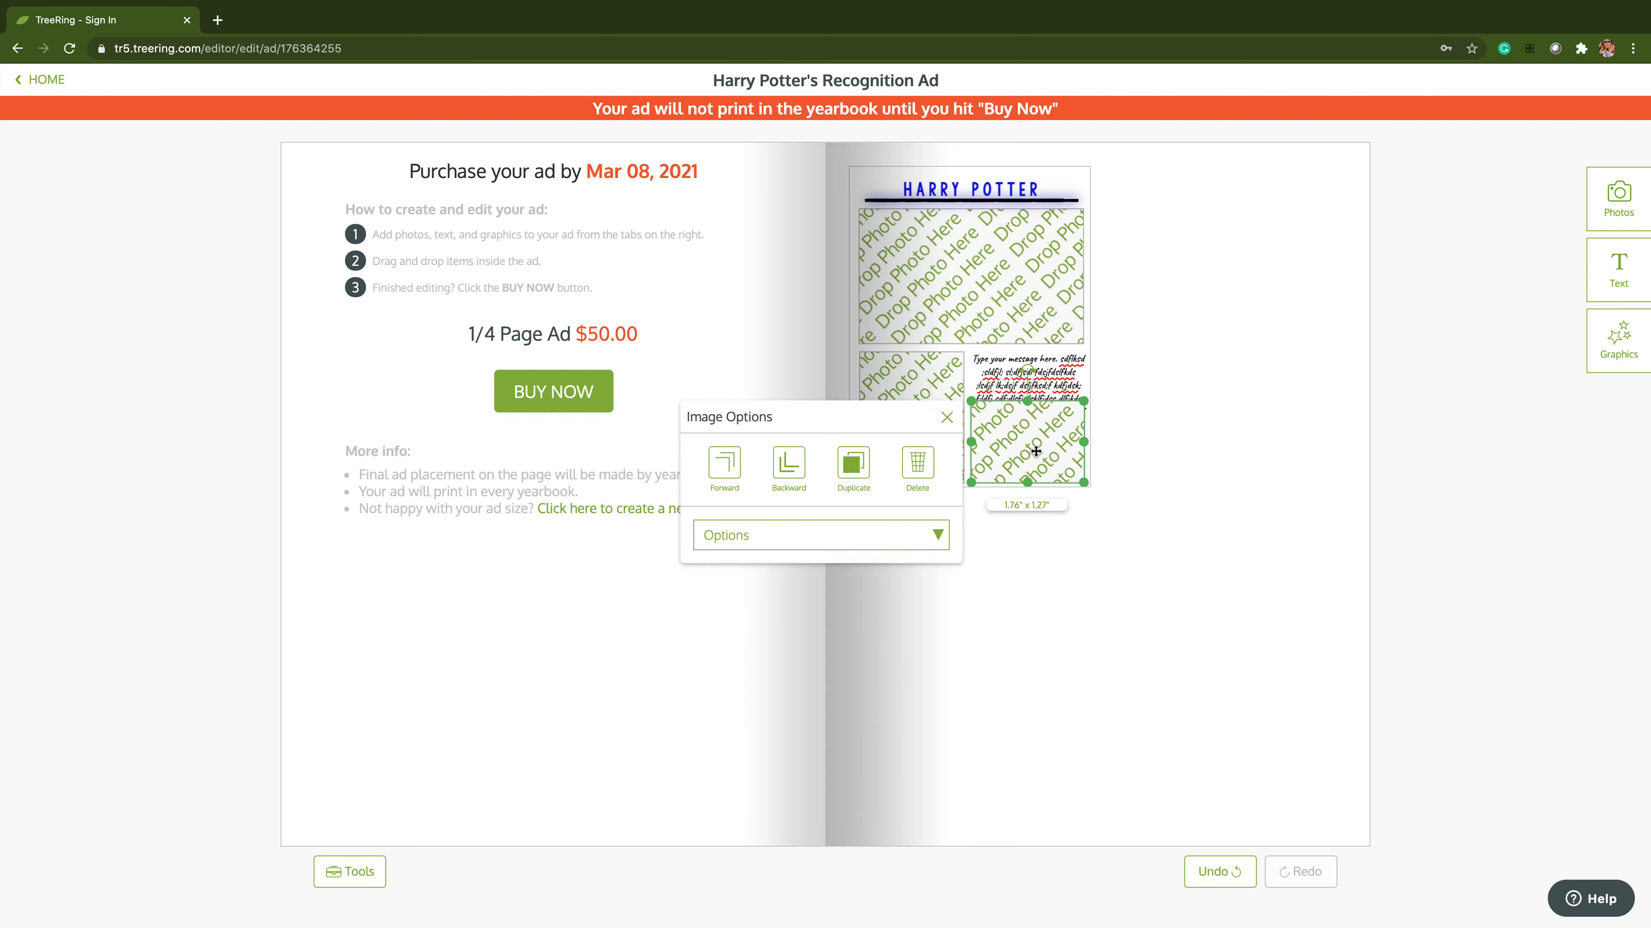
pyautogui.press('Delete')
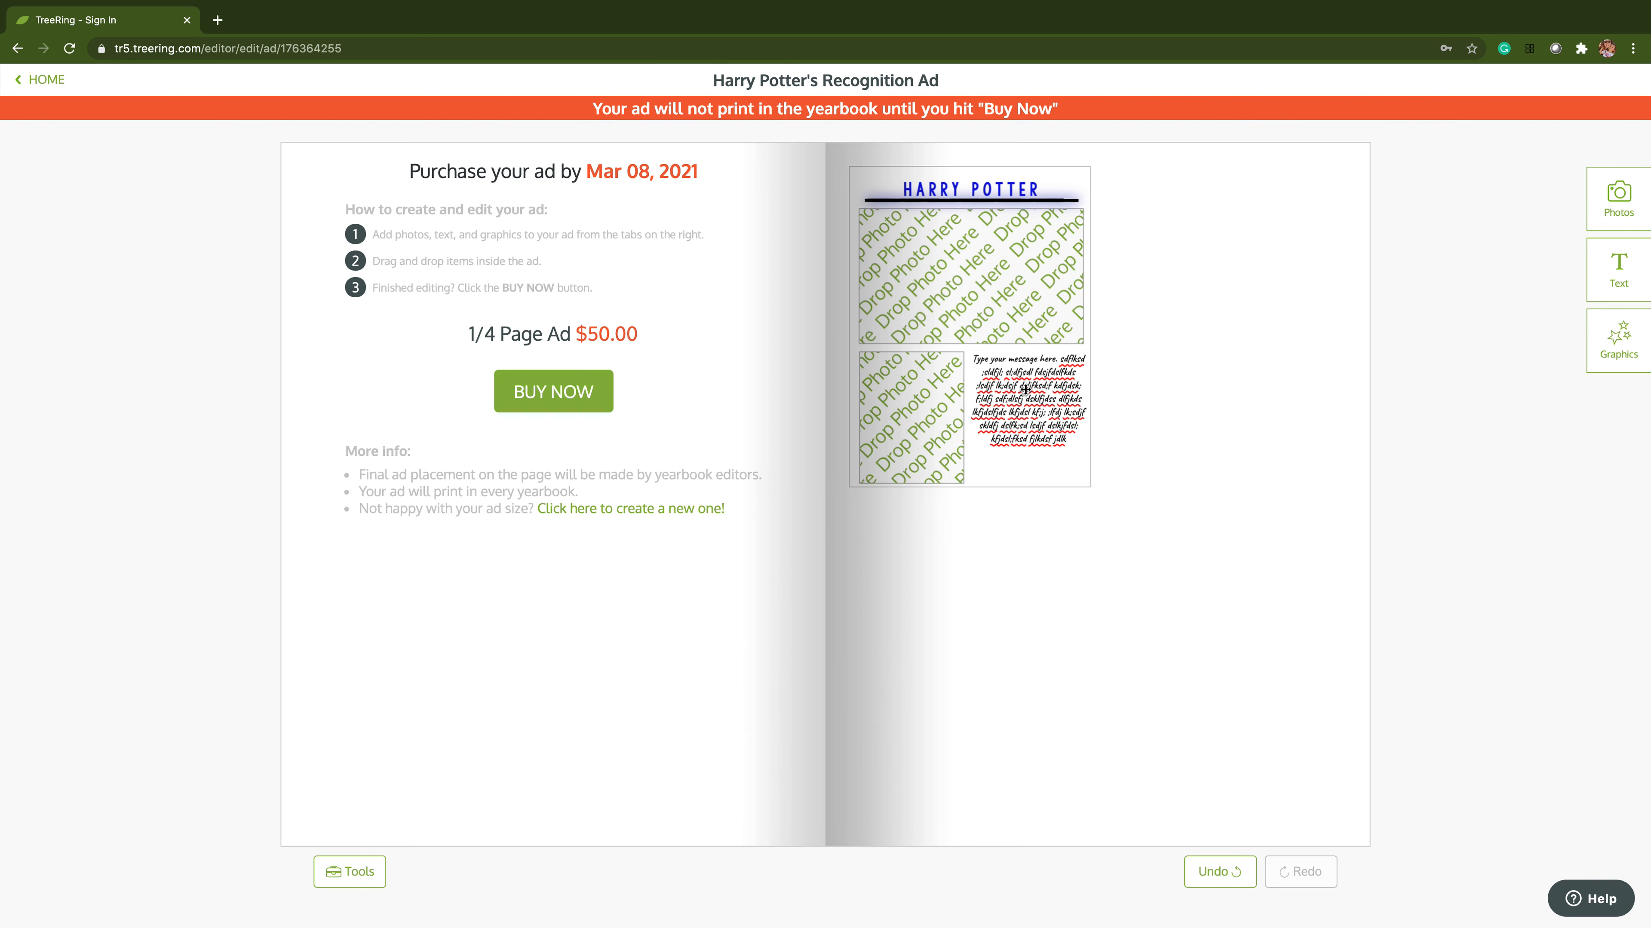
pyautogui.moveTo(1025, 389); pyautogui.dragTo(1023, 407)
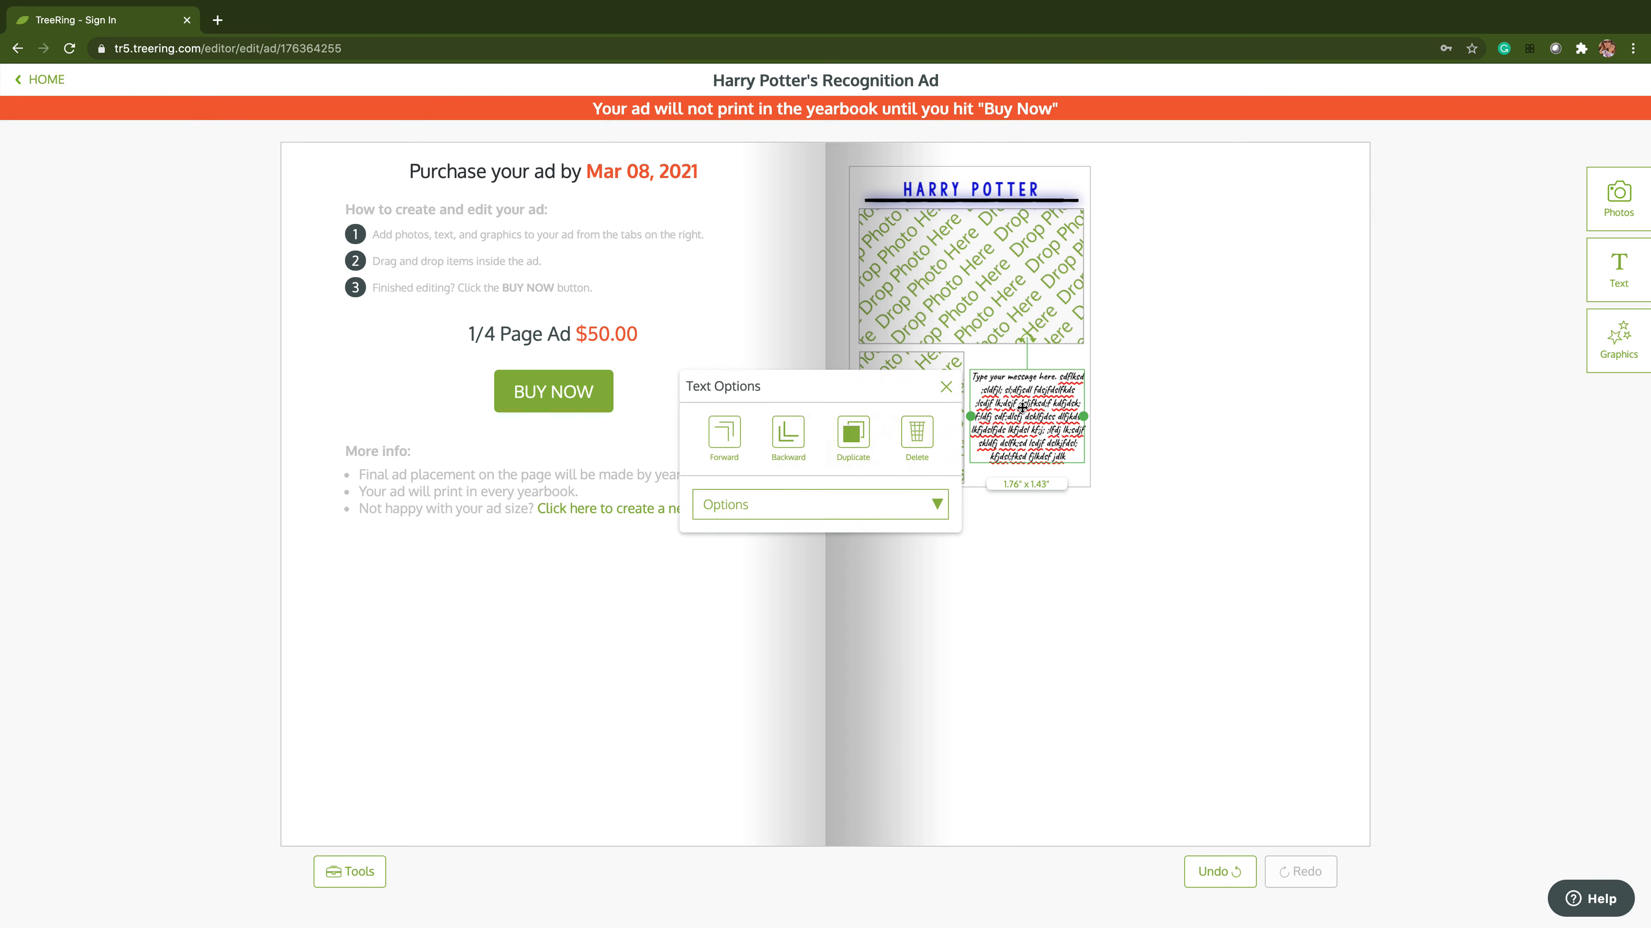
pyautogui.click(1171, 328)
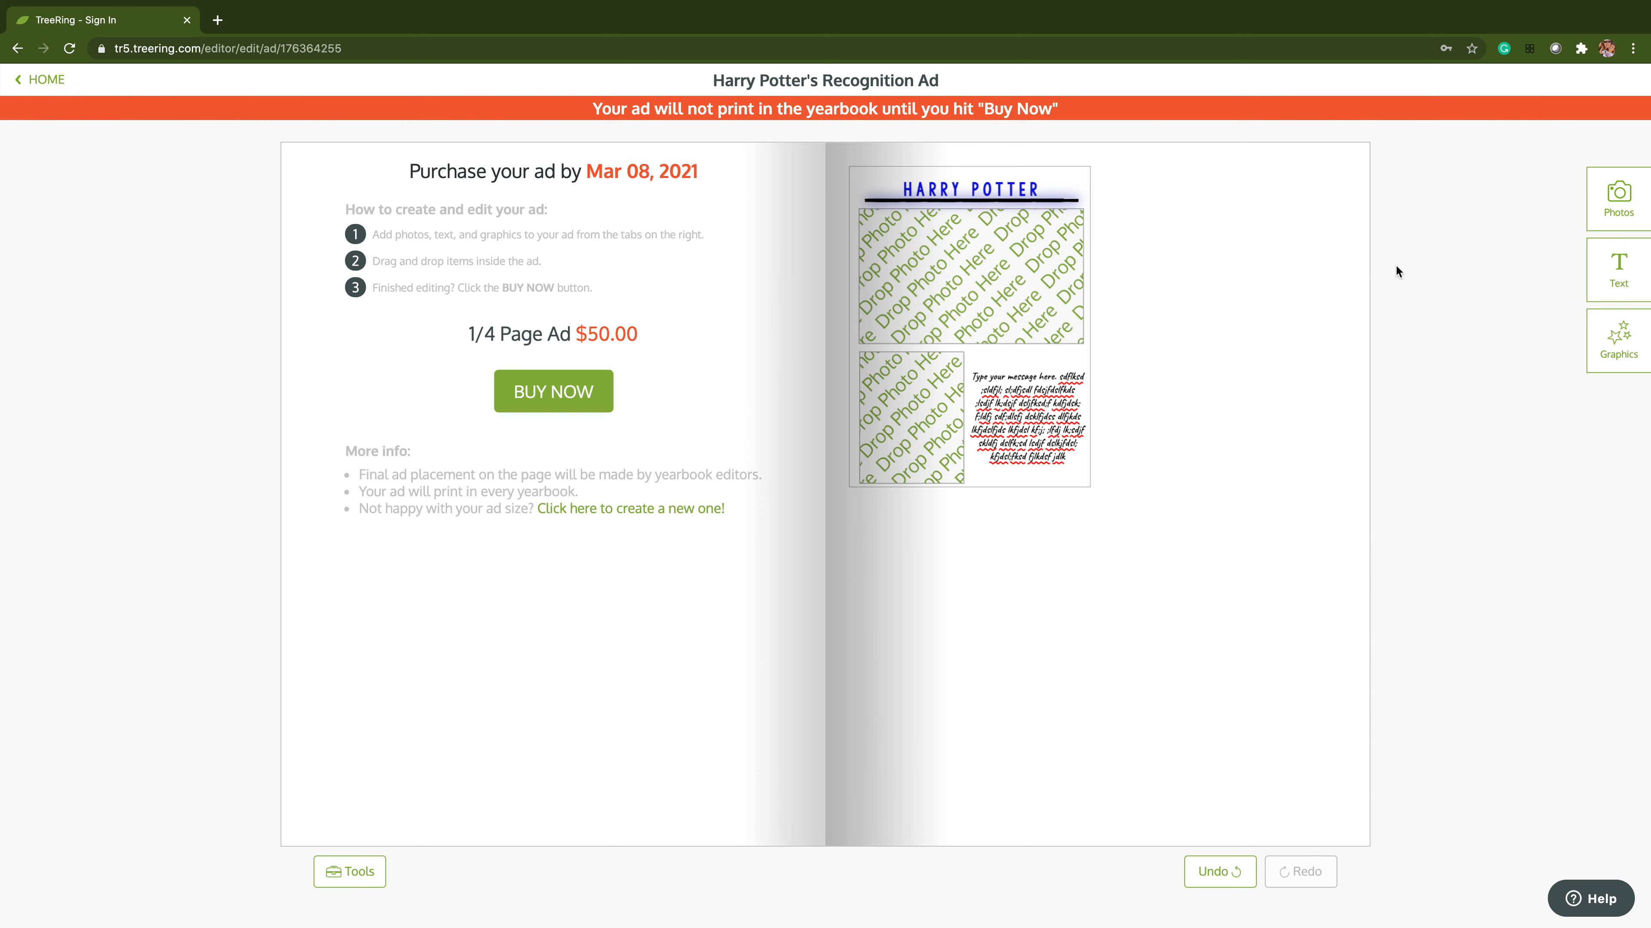
# Upload Potterexampleimage.jpg from the computer's Example Images folder and keep the photo private
pyautogui.click(1618, 199)
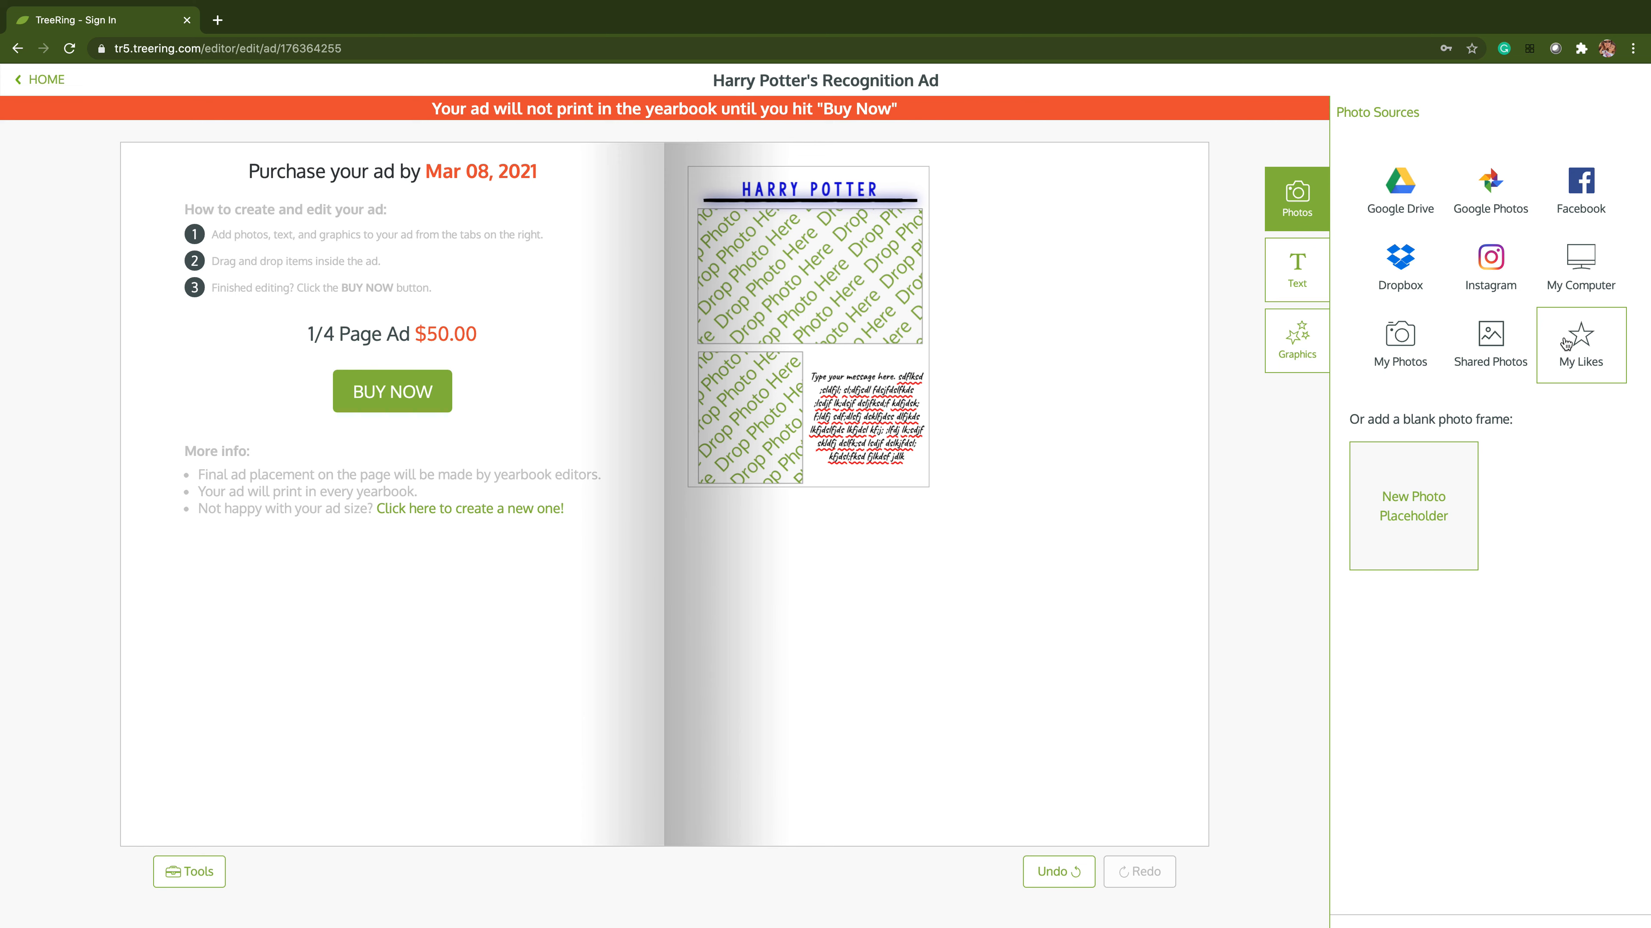
pyautogui.click(1581, 273)
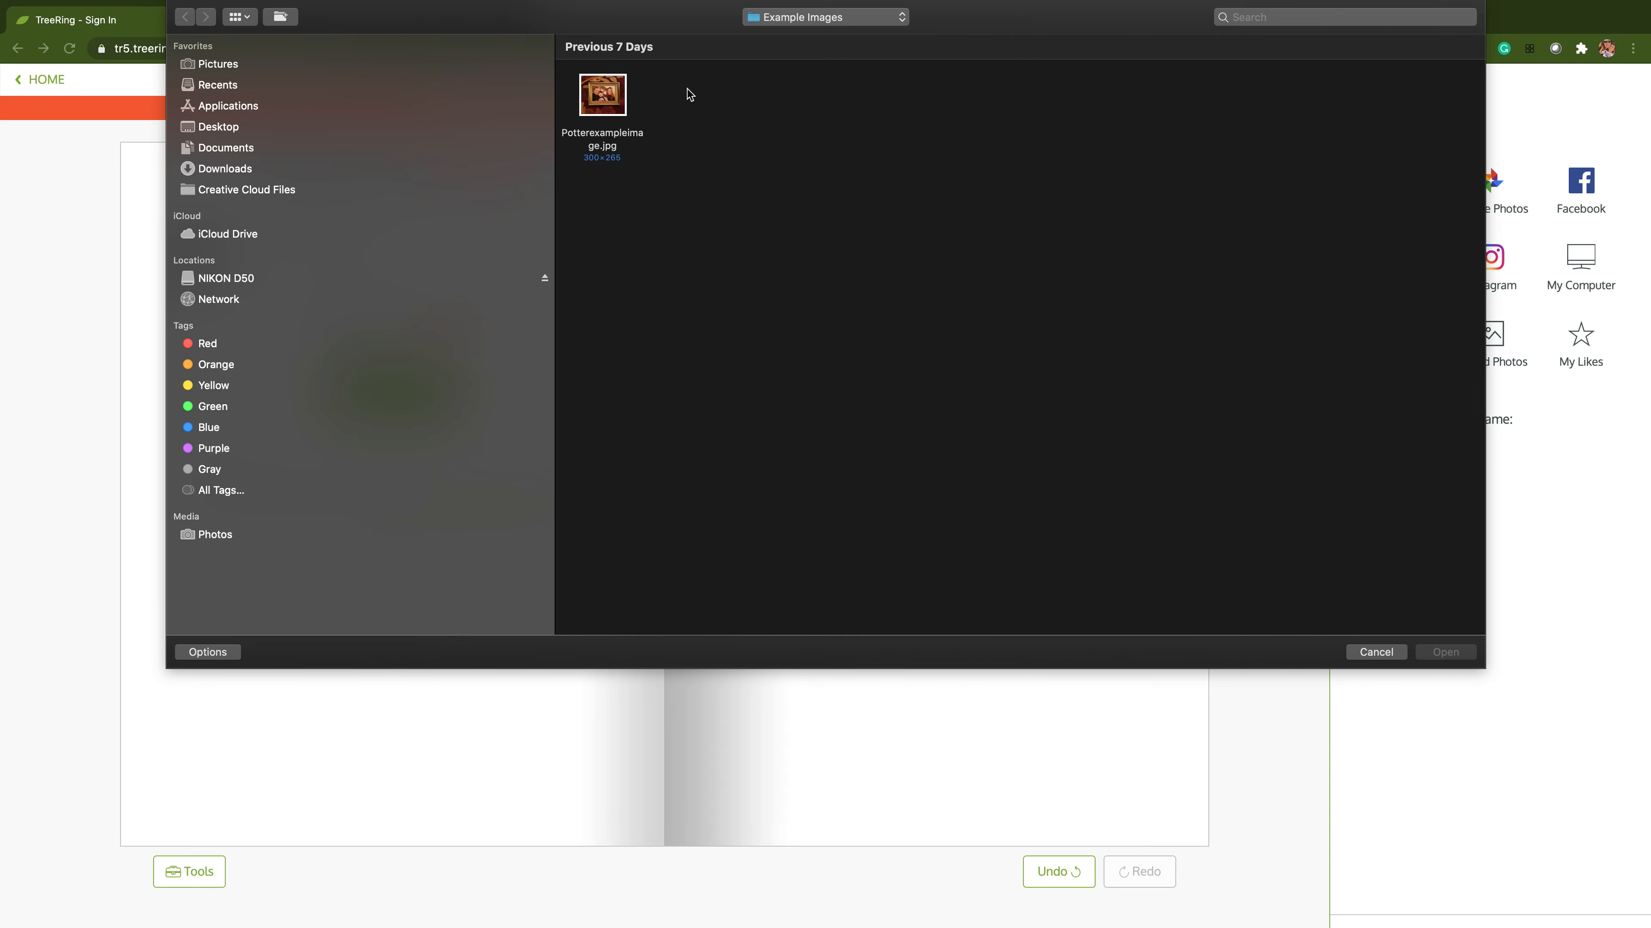
pyautogui.click(610, 94)
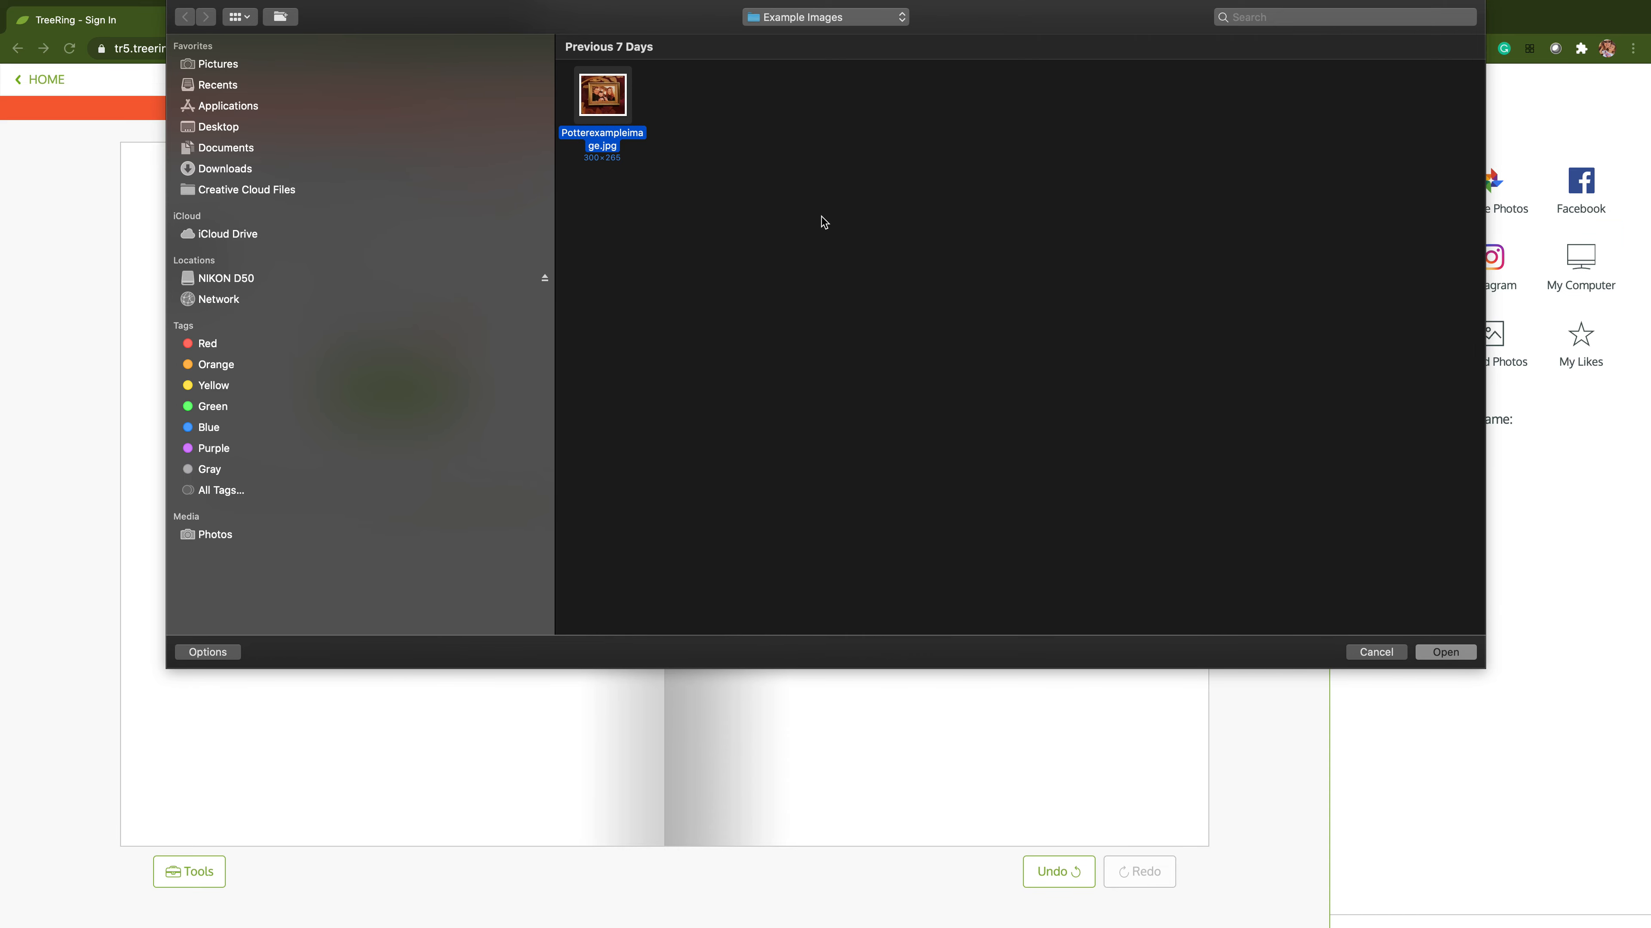
pyautogui.doubleClick(585, 103)
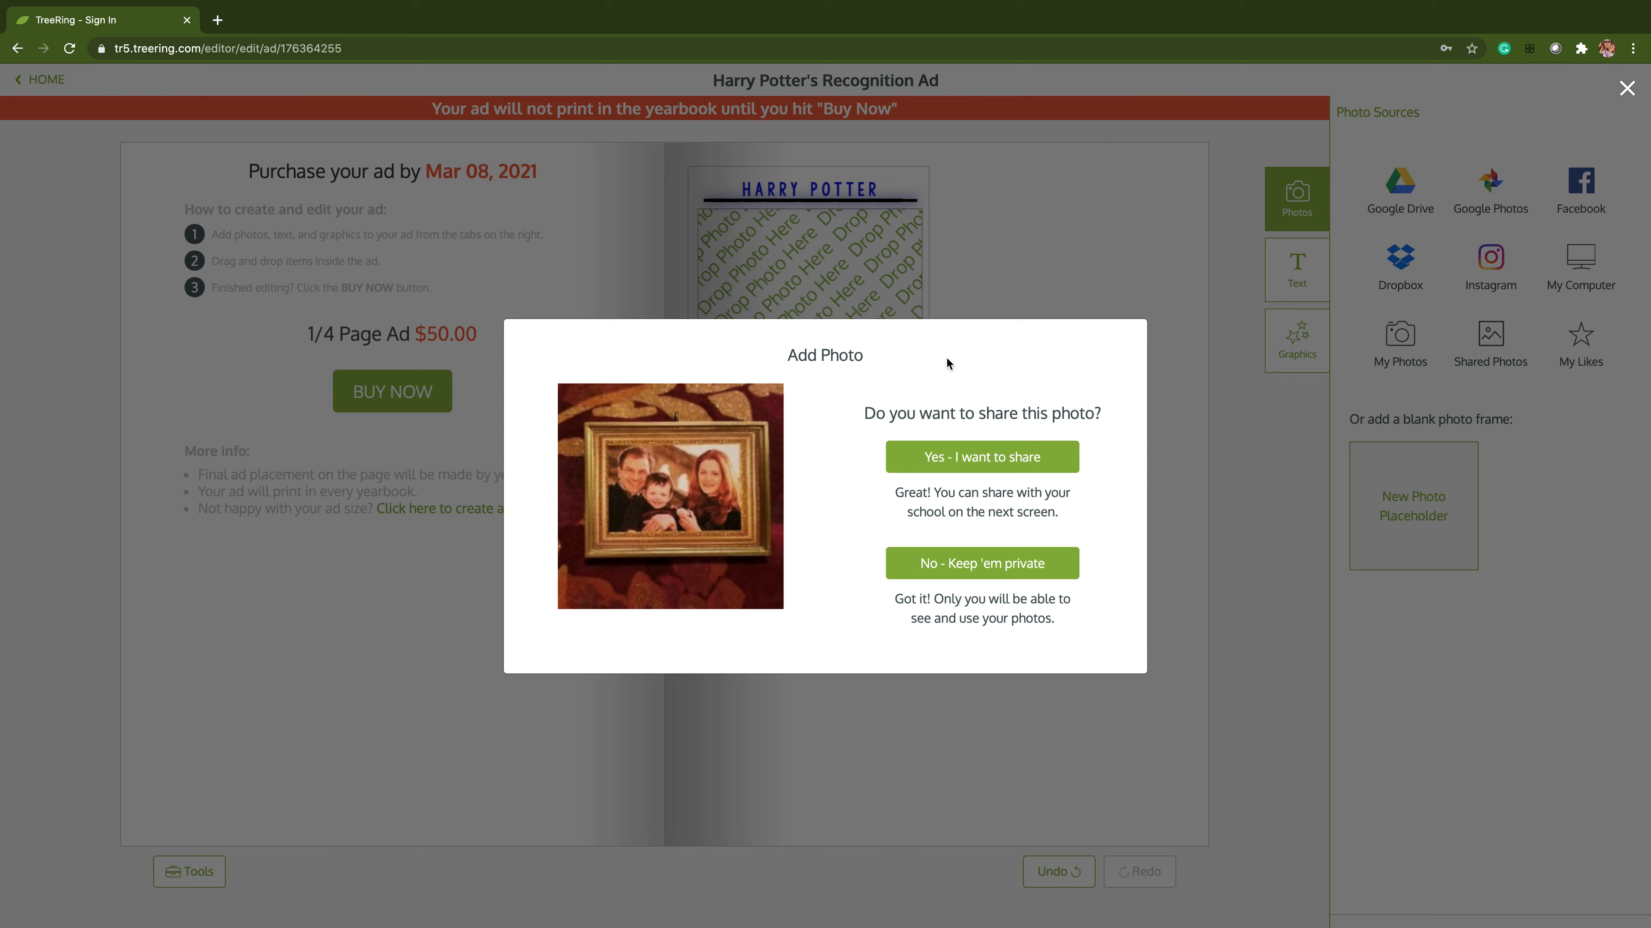
pyautogui.click(1005, 568)
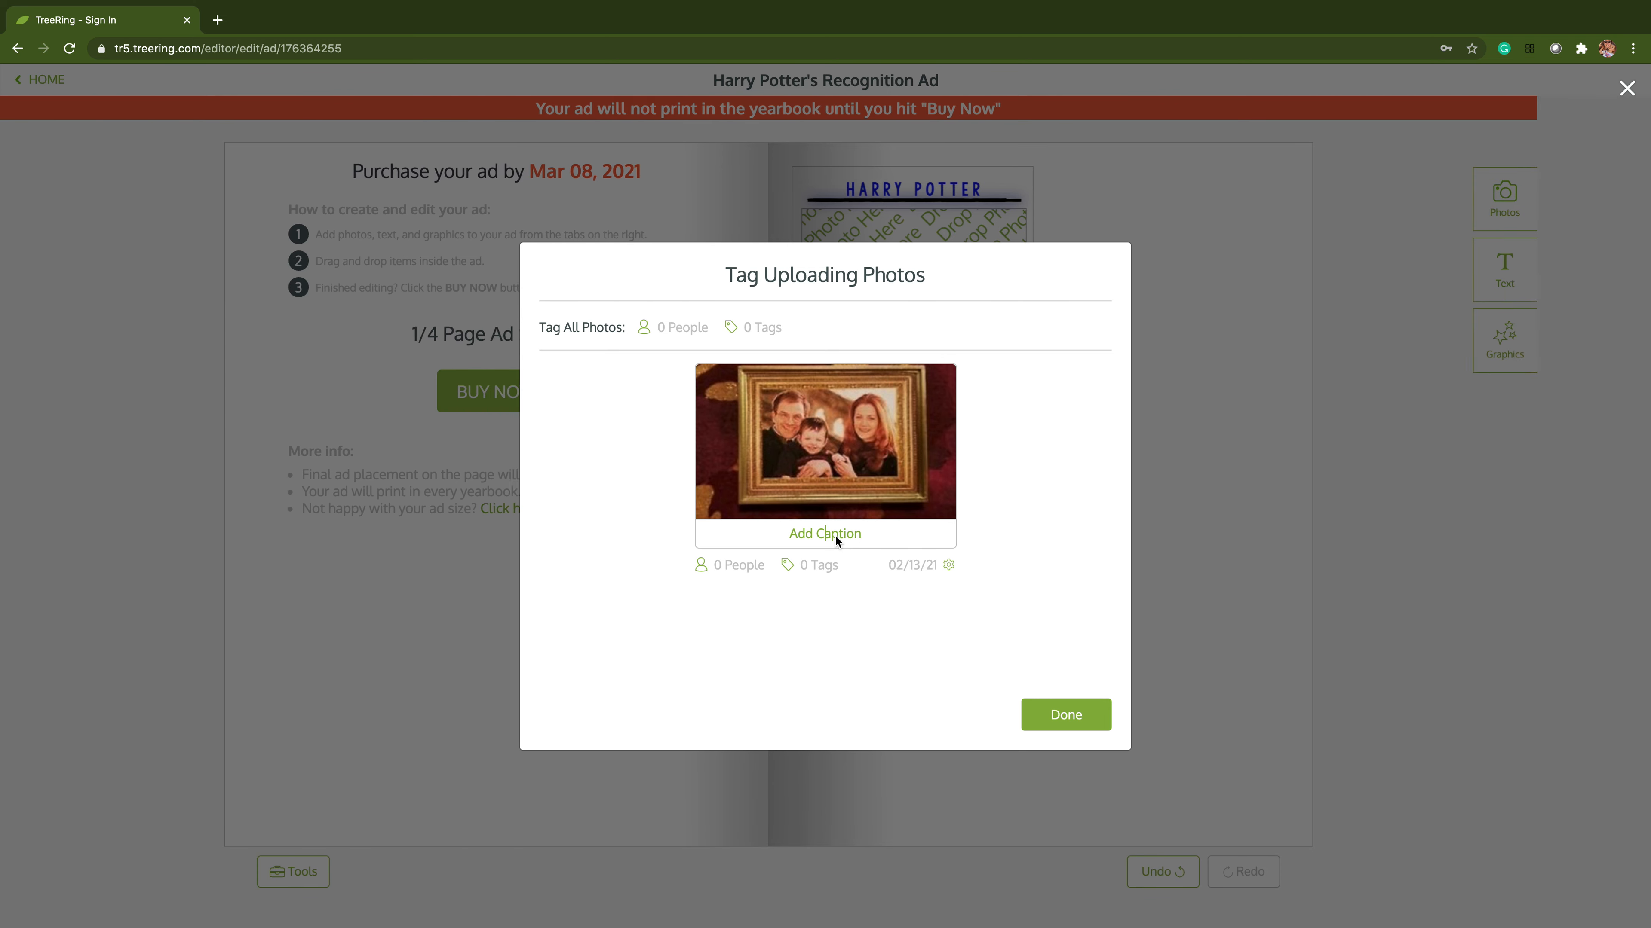
# Caption the uploaded photo with the student's full name followed by "- family photo" and finish the tagging without adding people or tags
pyautogui.moveTo(877, 534); pyautogui.dragTo(772, 540)
pyautogui.click(840, 535)
pyautogui.write('Harry ')
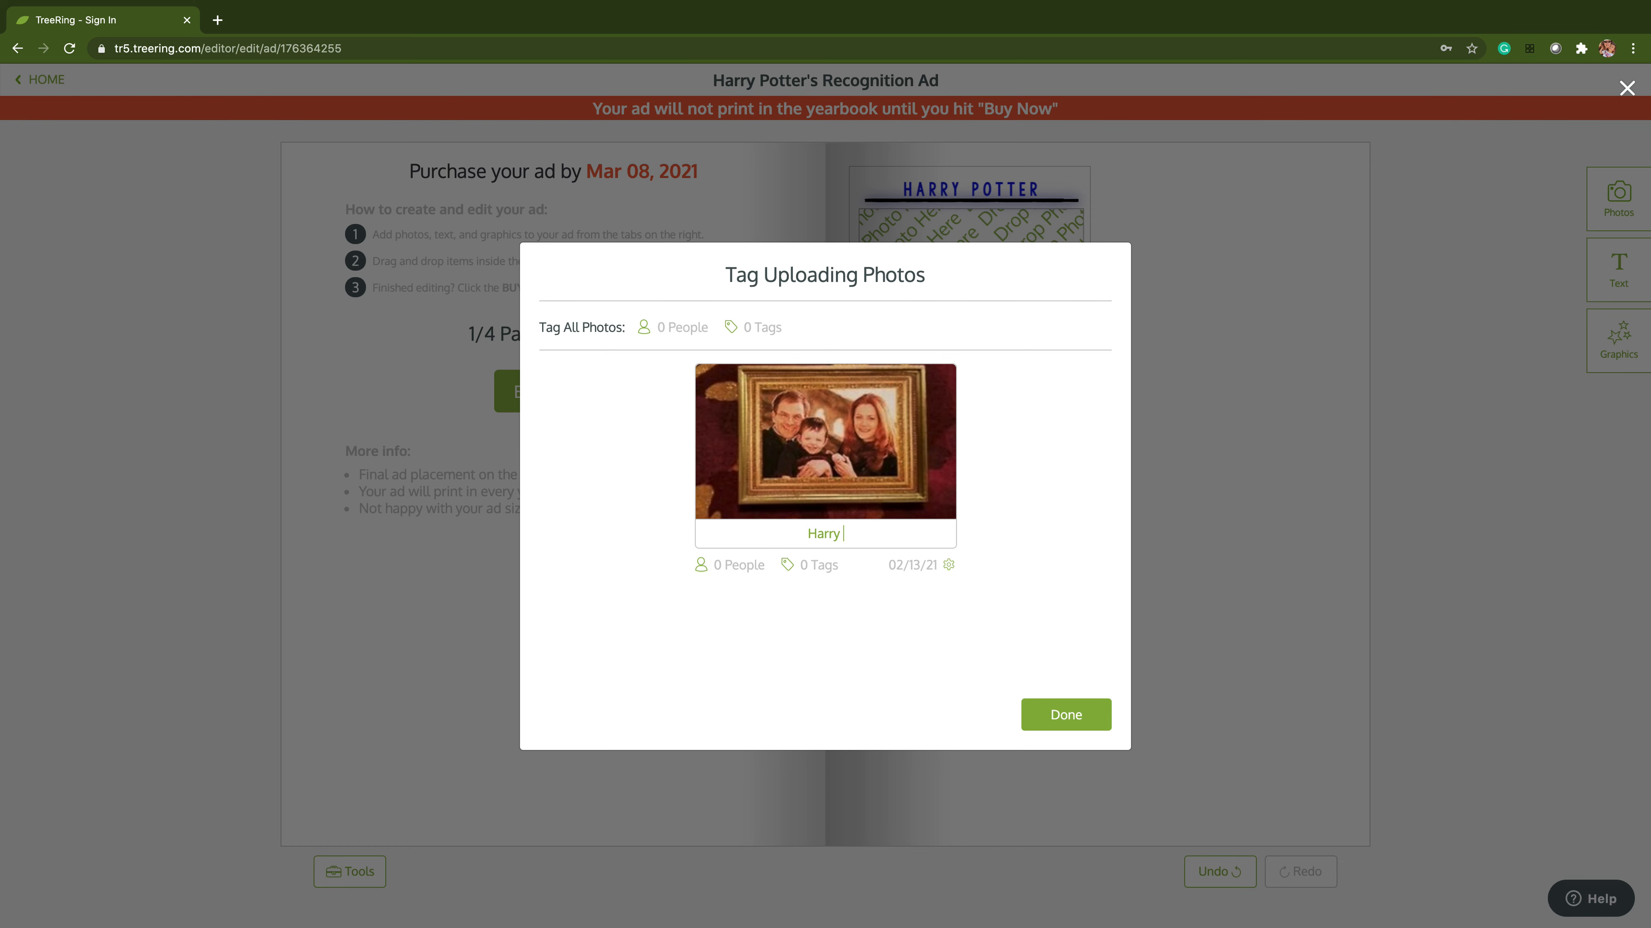
pyautogui.write('Potter - family photo')
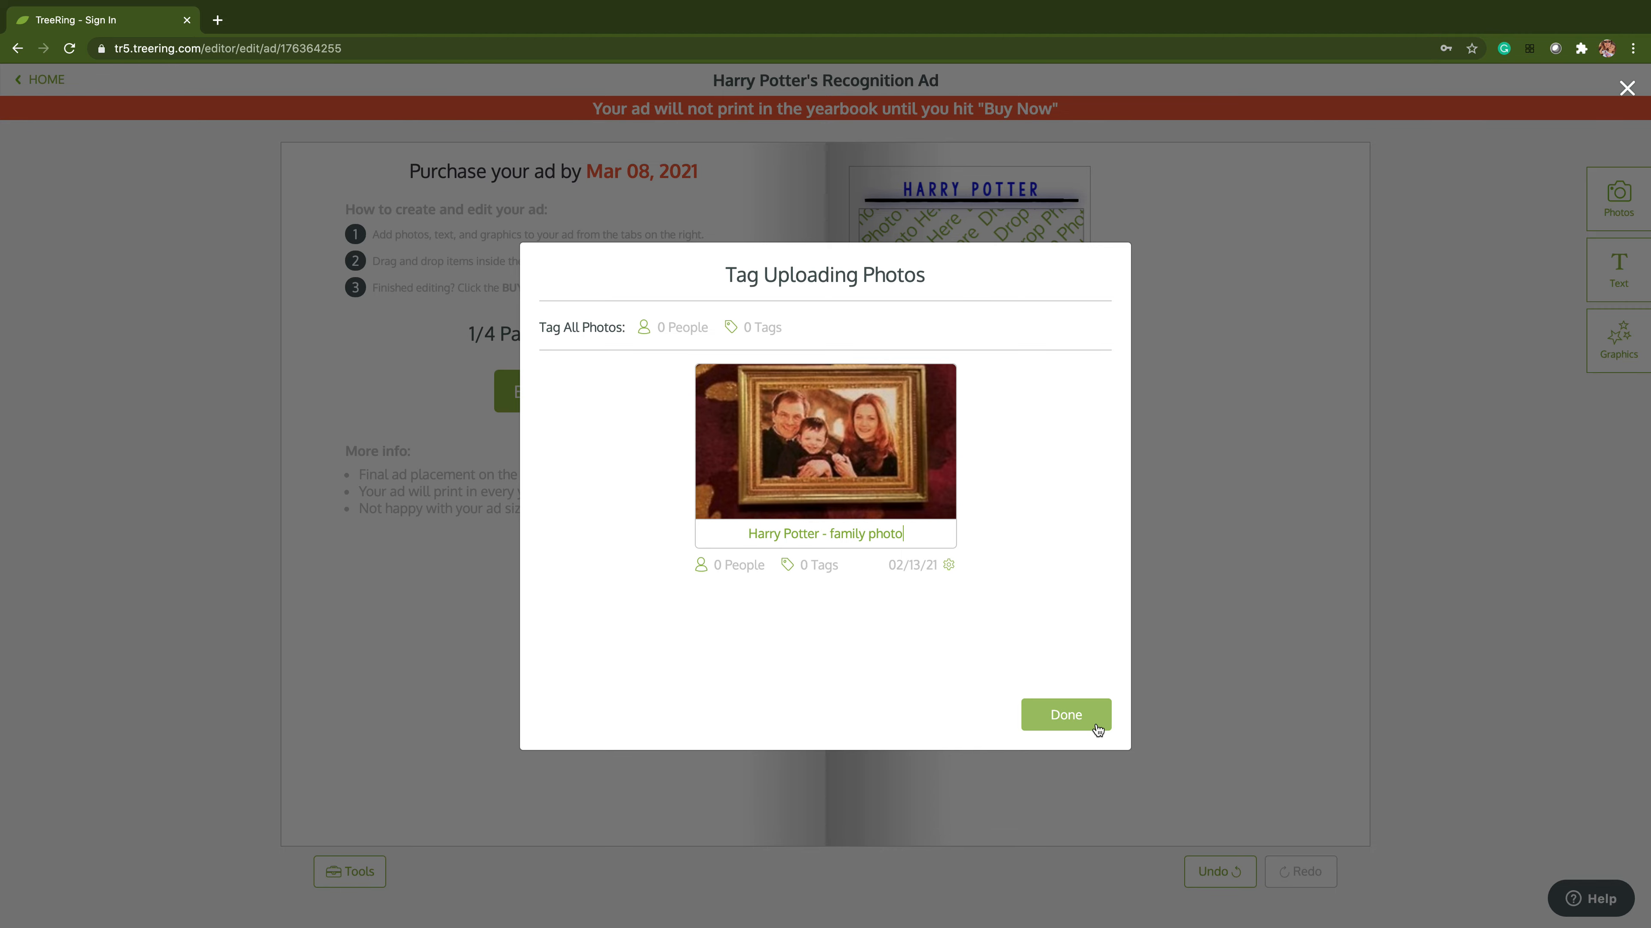
pyautogui.click(1060, 714)
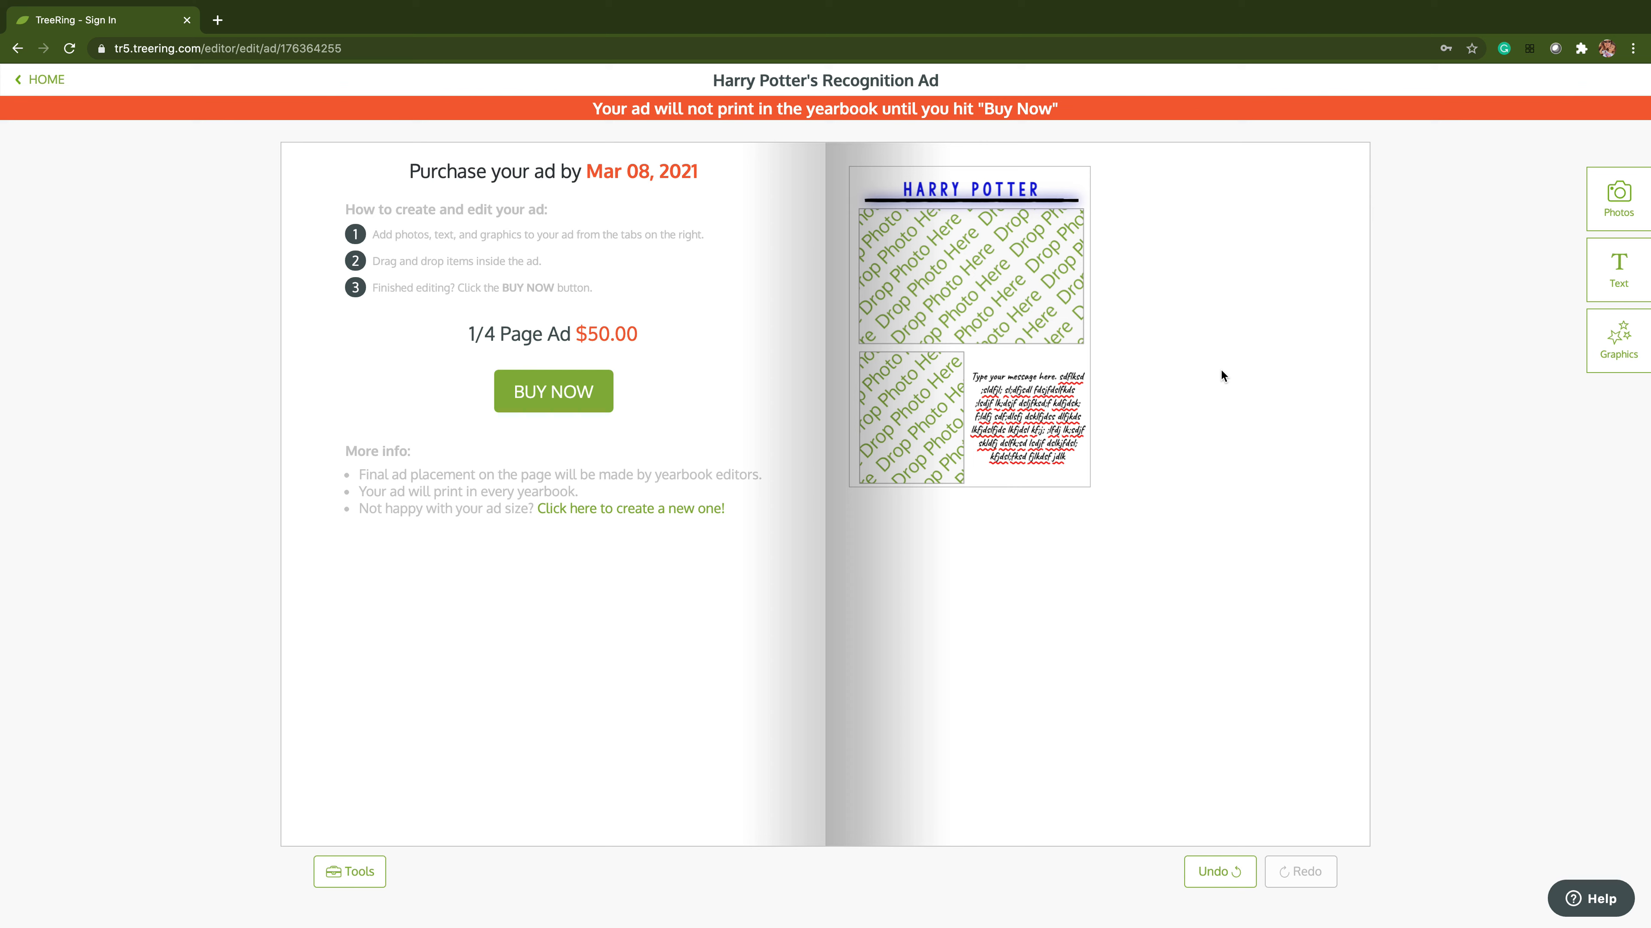
# Place the family photo from My Private Photos into the large photo placeholder under the heading
pyautogui.click(1618, 198)
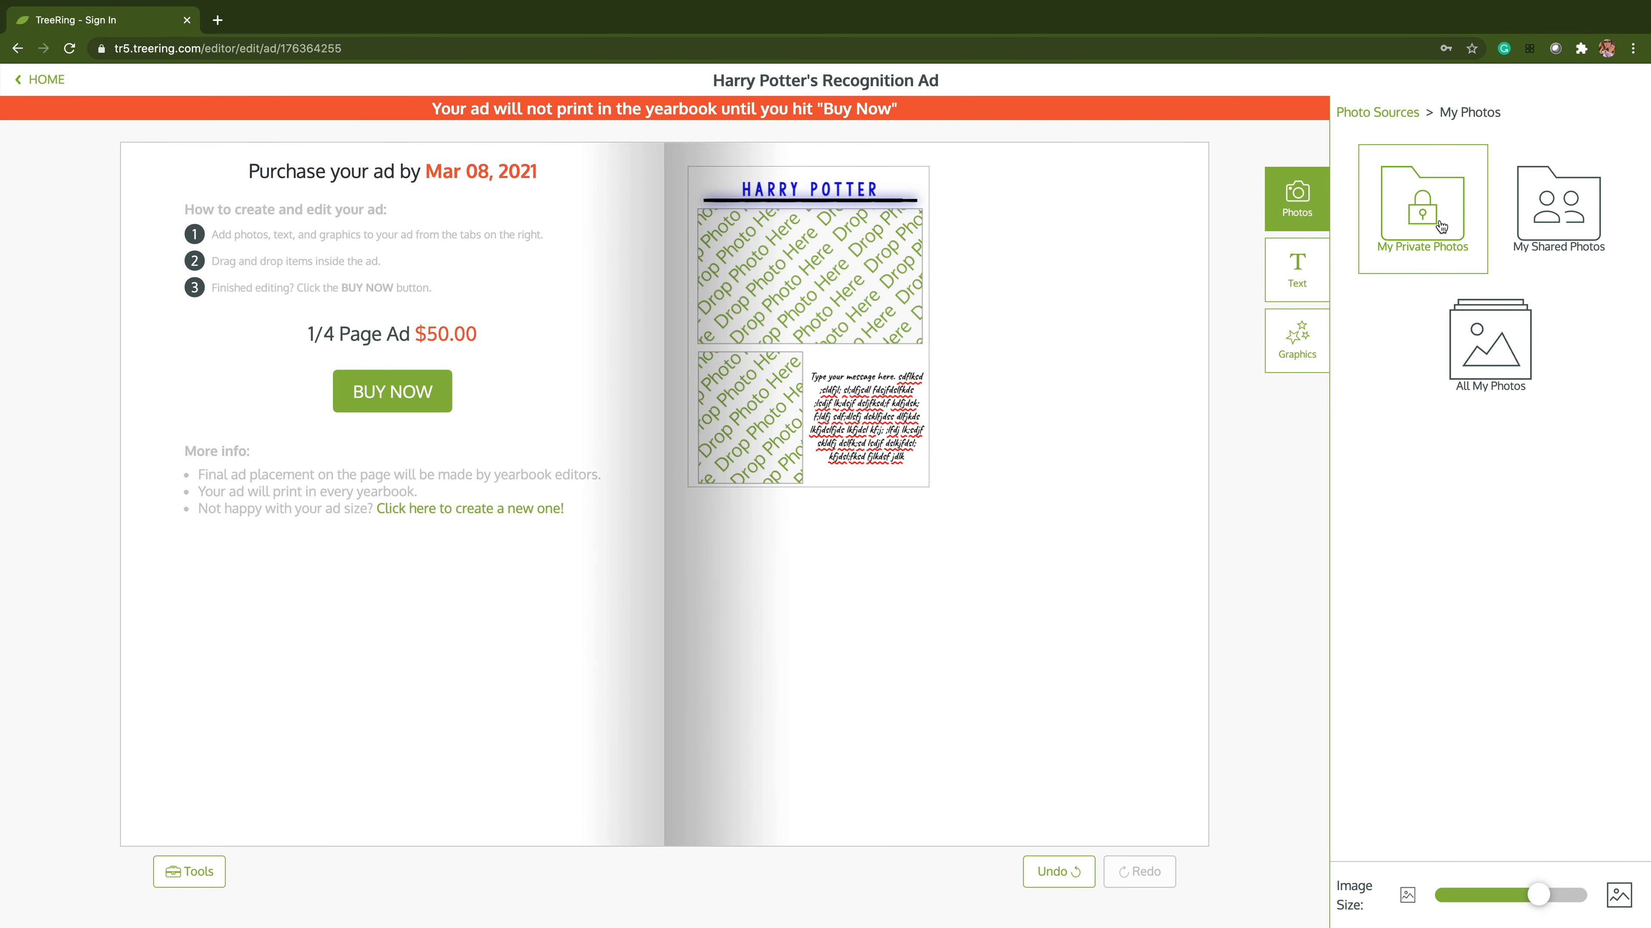
pyautogui.click(1424, 219)
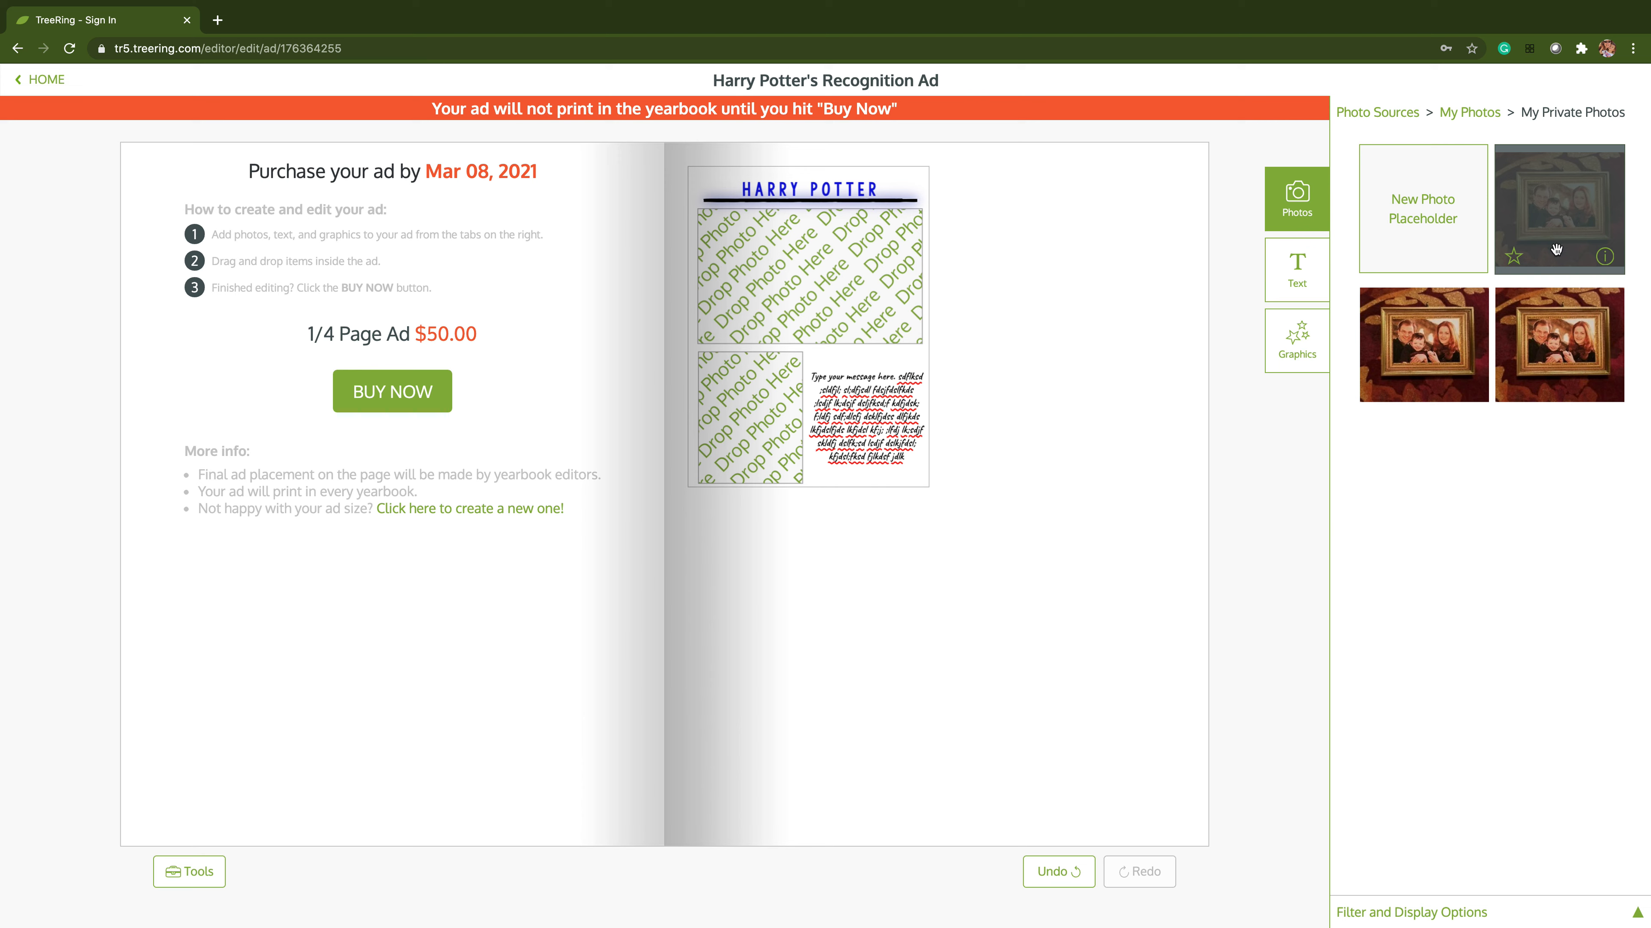
pyautogui.moveTo(1454, 347); pyautogui.dragTo(805, 288)
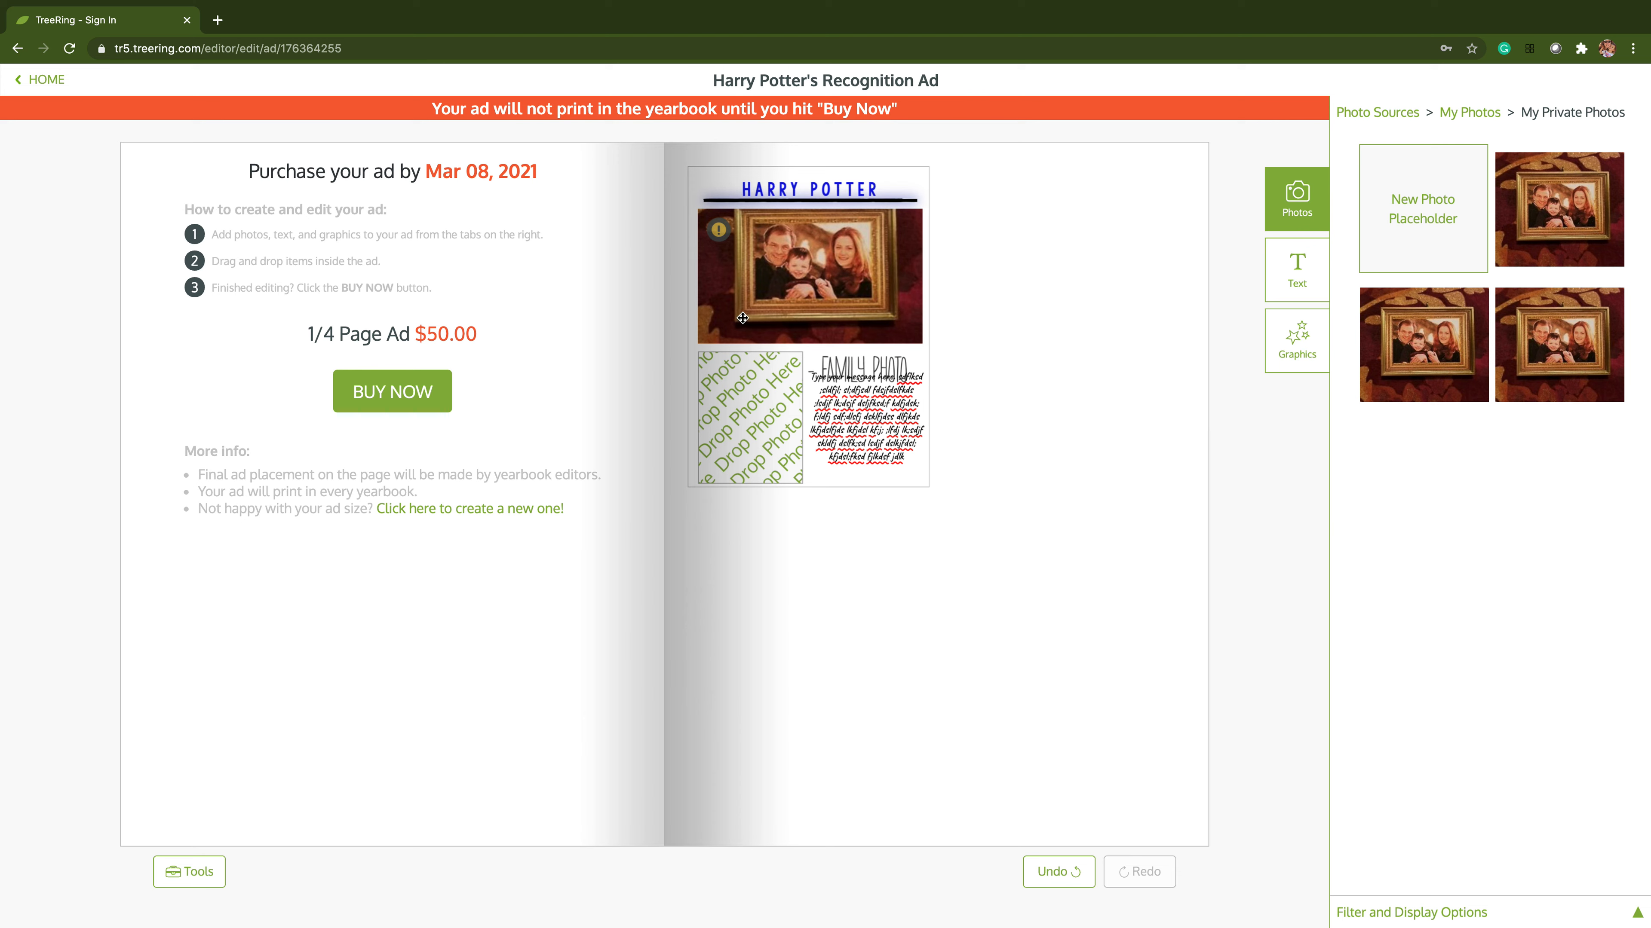
# Resize the placed family photo to about 3.31" x 1.96" and nudge the message text slightly upward
pyautogui.moveTo(718, 232)
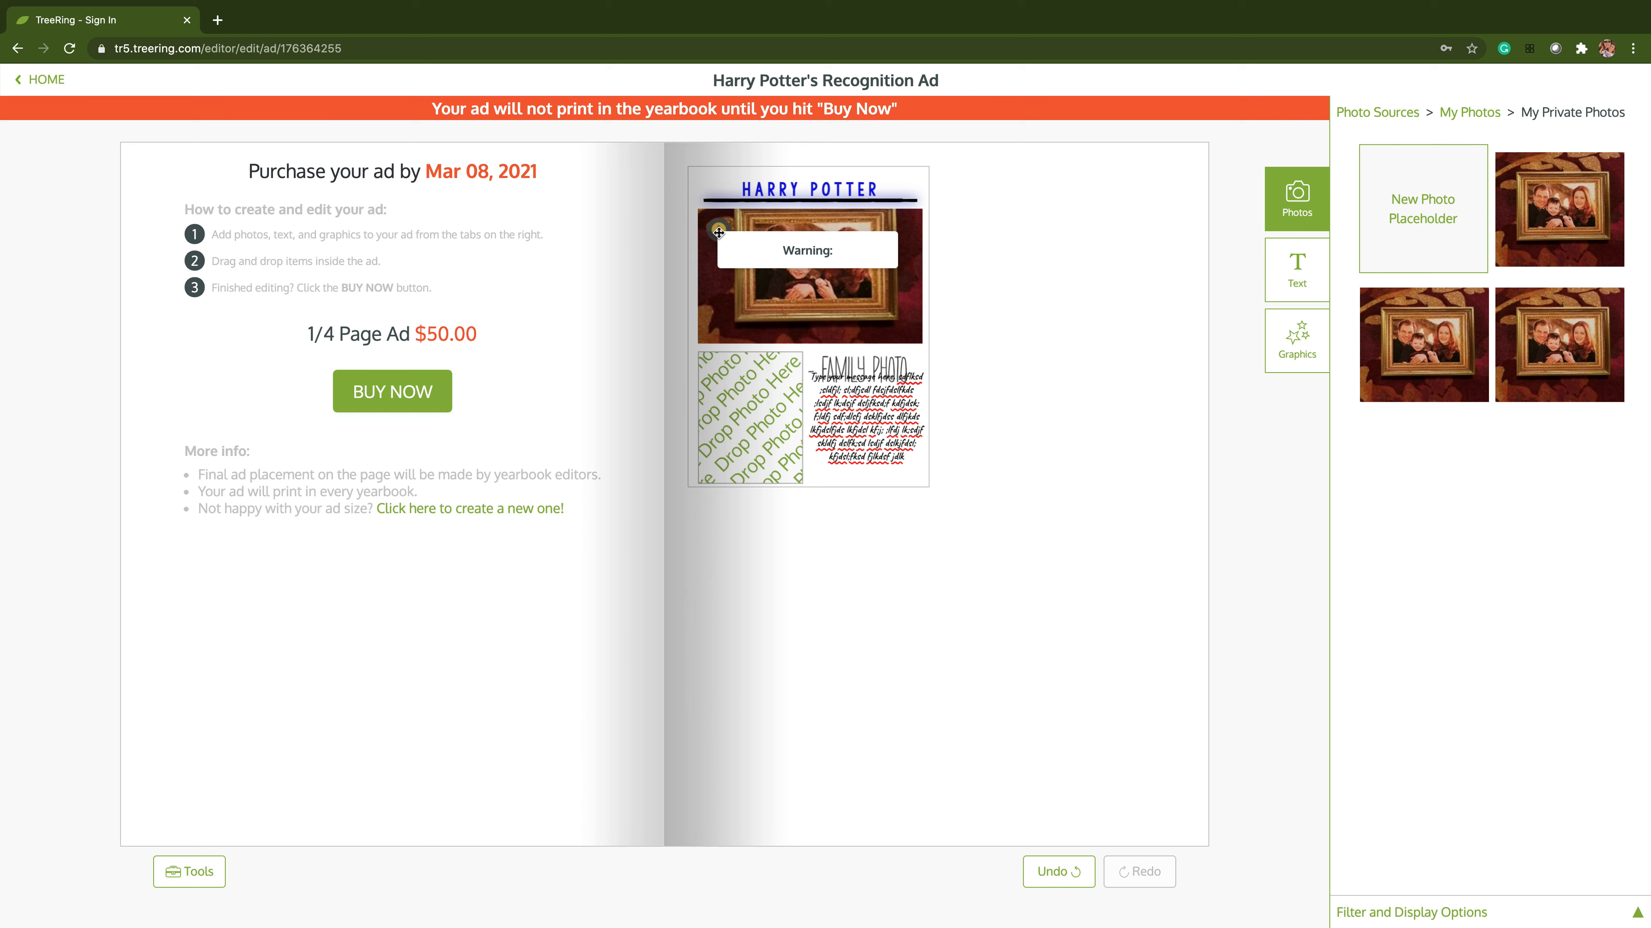
pyautogui.click(805, 293)
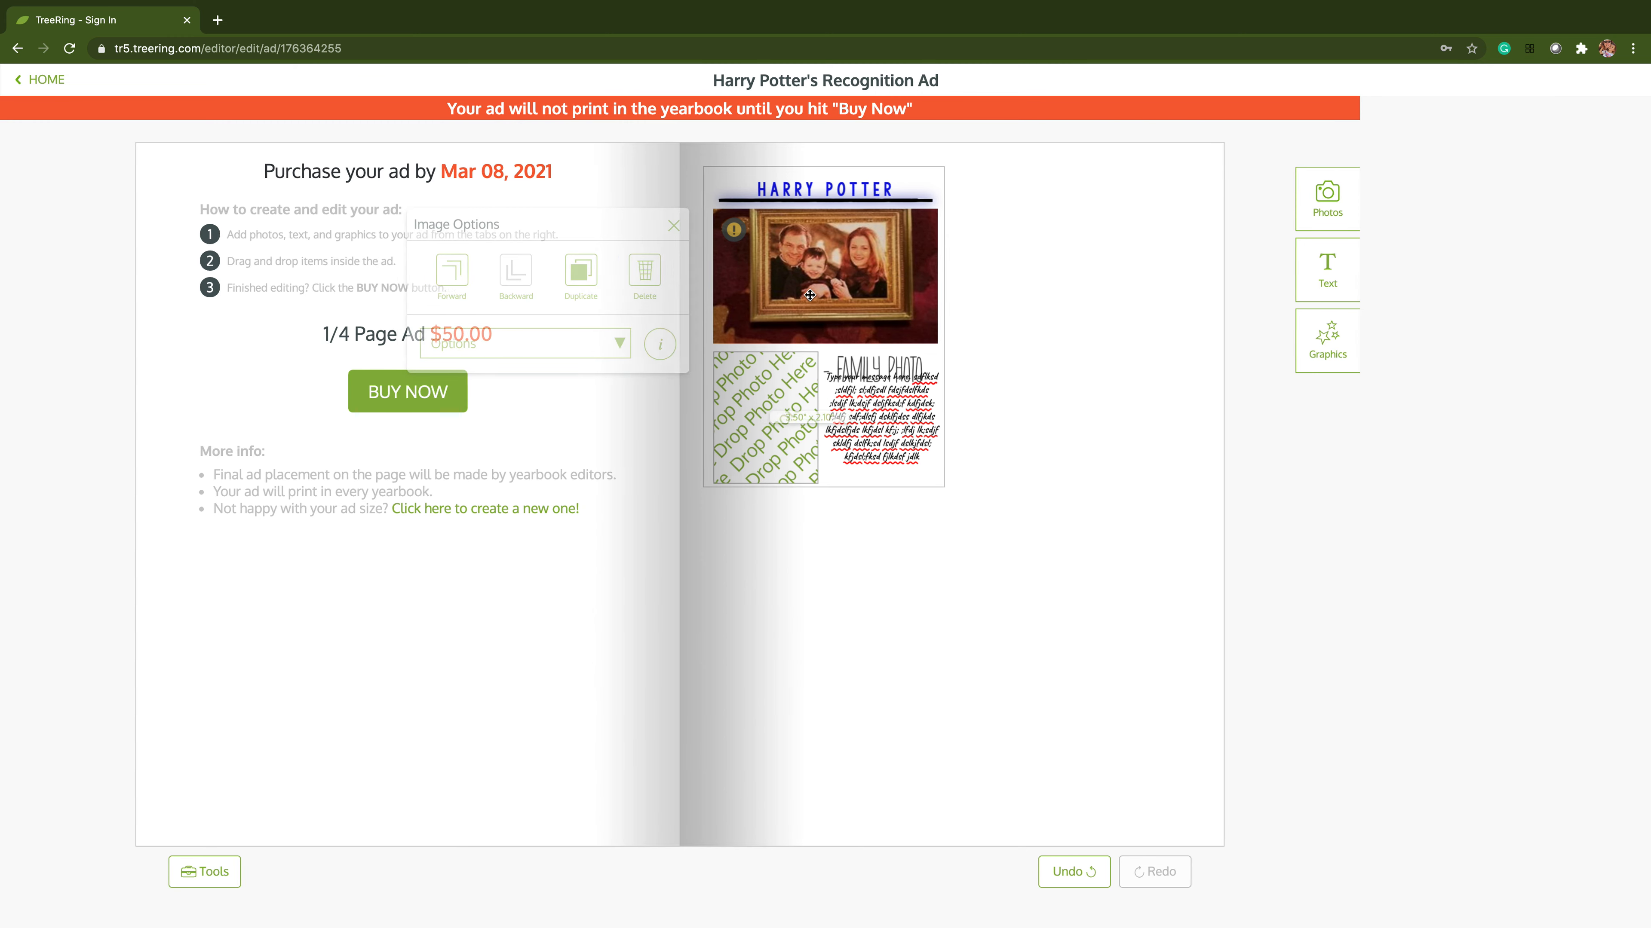
pyautogui.moveTo(1083, 395); pyautogui.dragTo(928, 264)
pyautogui.moveTo(1046, 380)
pyautogui.mouseDown()
pyautogui.moveTo(1054, 398)
pyautogui.moveTo(1039, 368)
pyautogui.moveTo(1019, 377)
pyautogui.mouseUp()
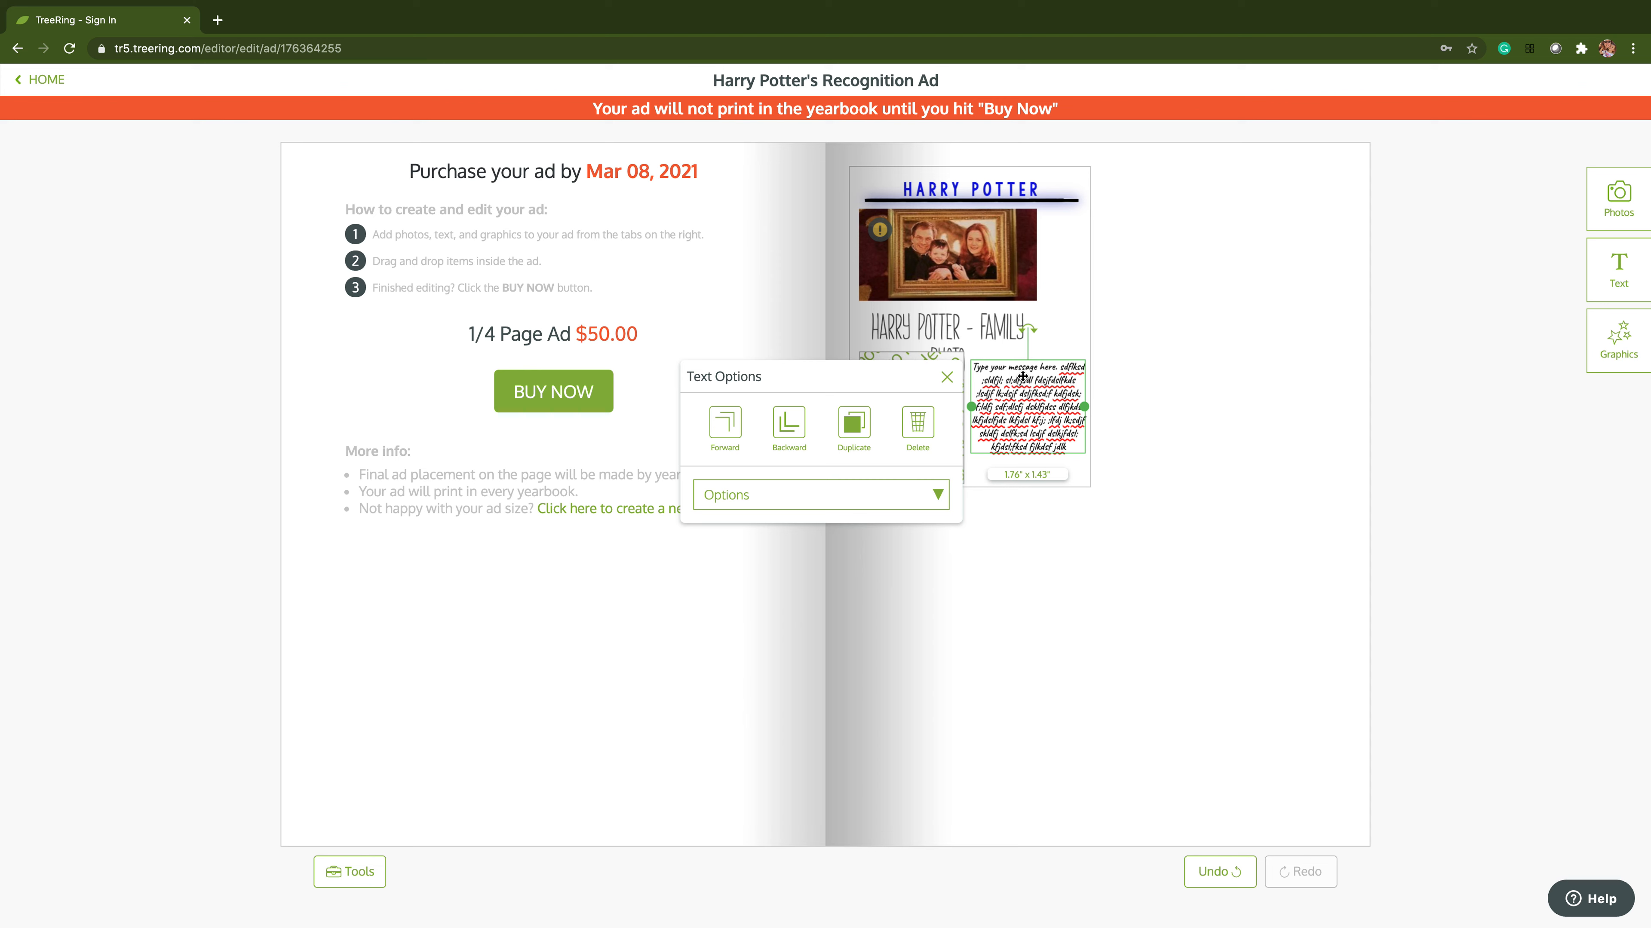
pyautogui.click(970, 264)
pyautogui.moveTo(878, 231)
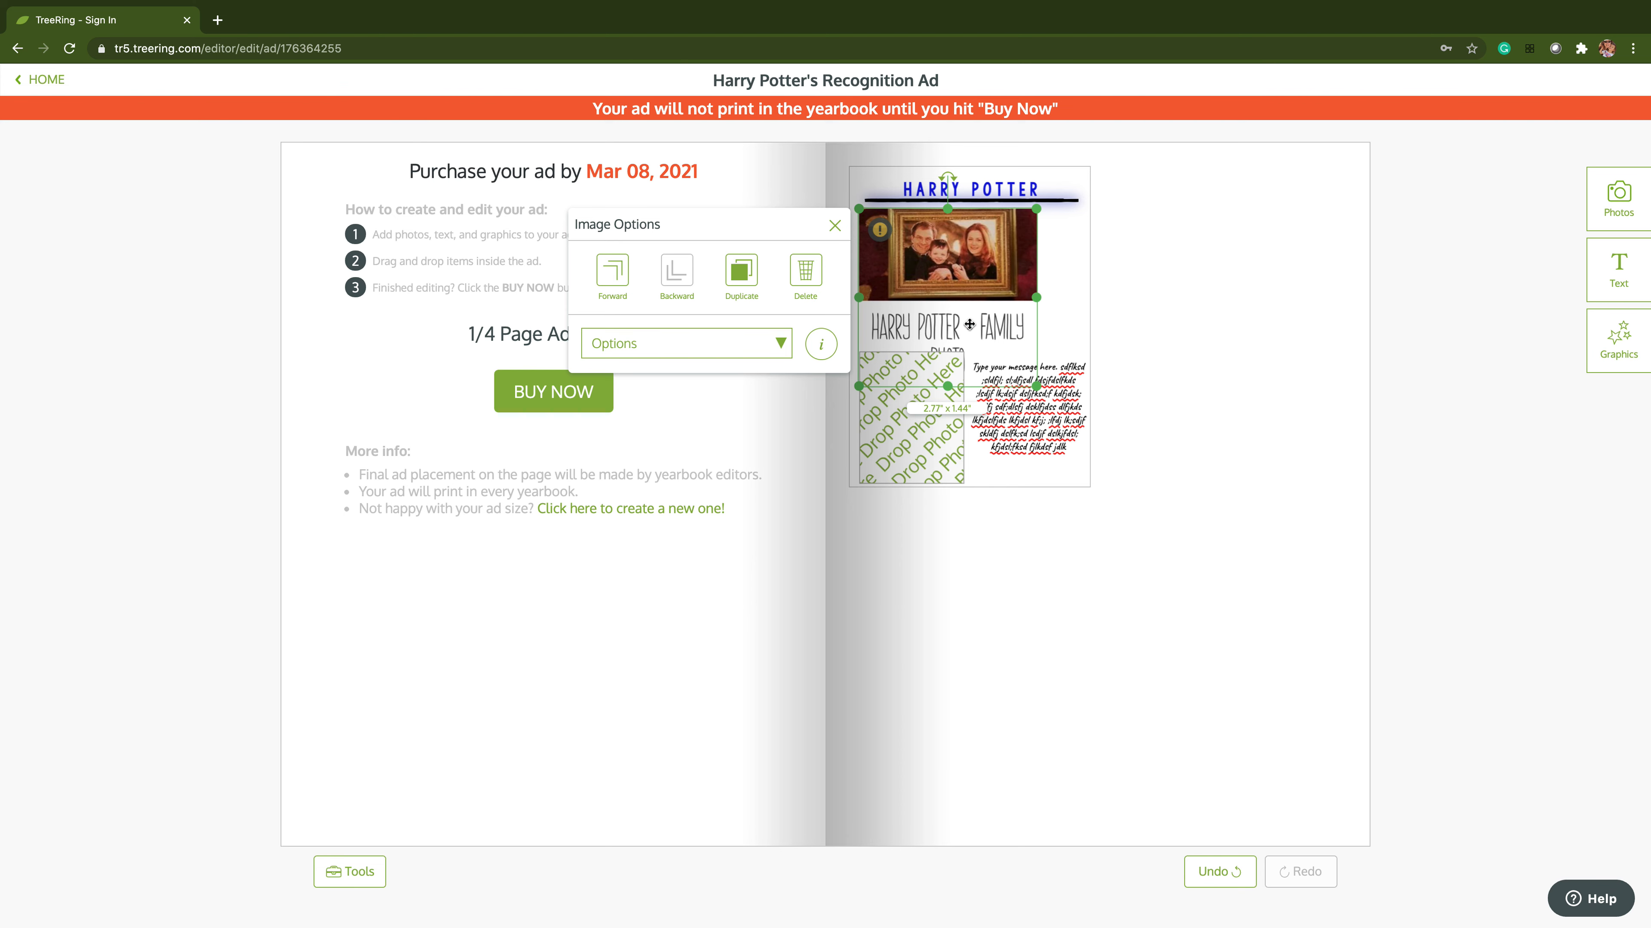
pyautogui.moveTo(1037, 386); pyautogui.dragTo(1072, 386)
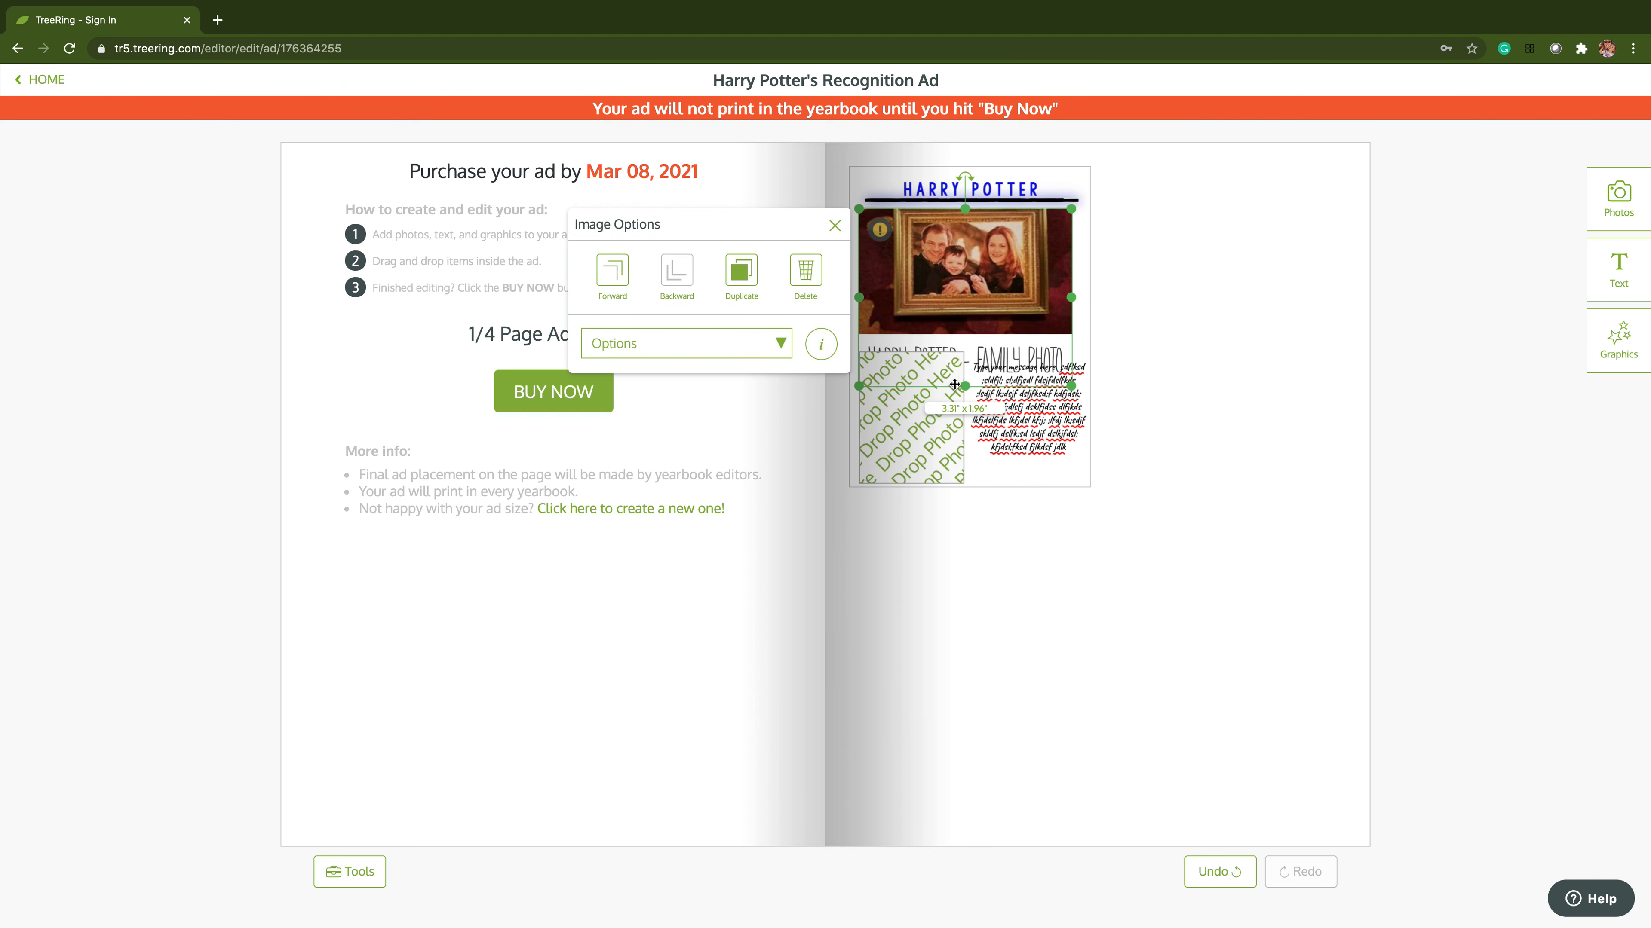
# Turn off the family photo's caption and reposition the small photo placeholder directly below the photo, beside the message text
pyautogui.moveTo(927, 404); pyautogui.dragTo(947, 471)
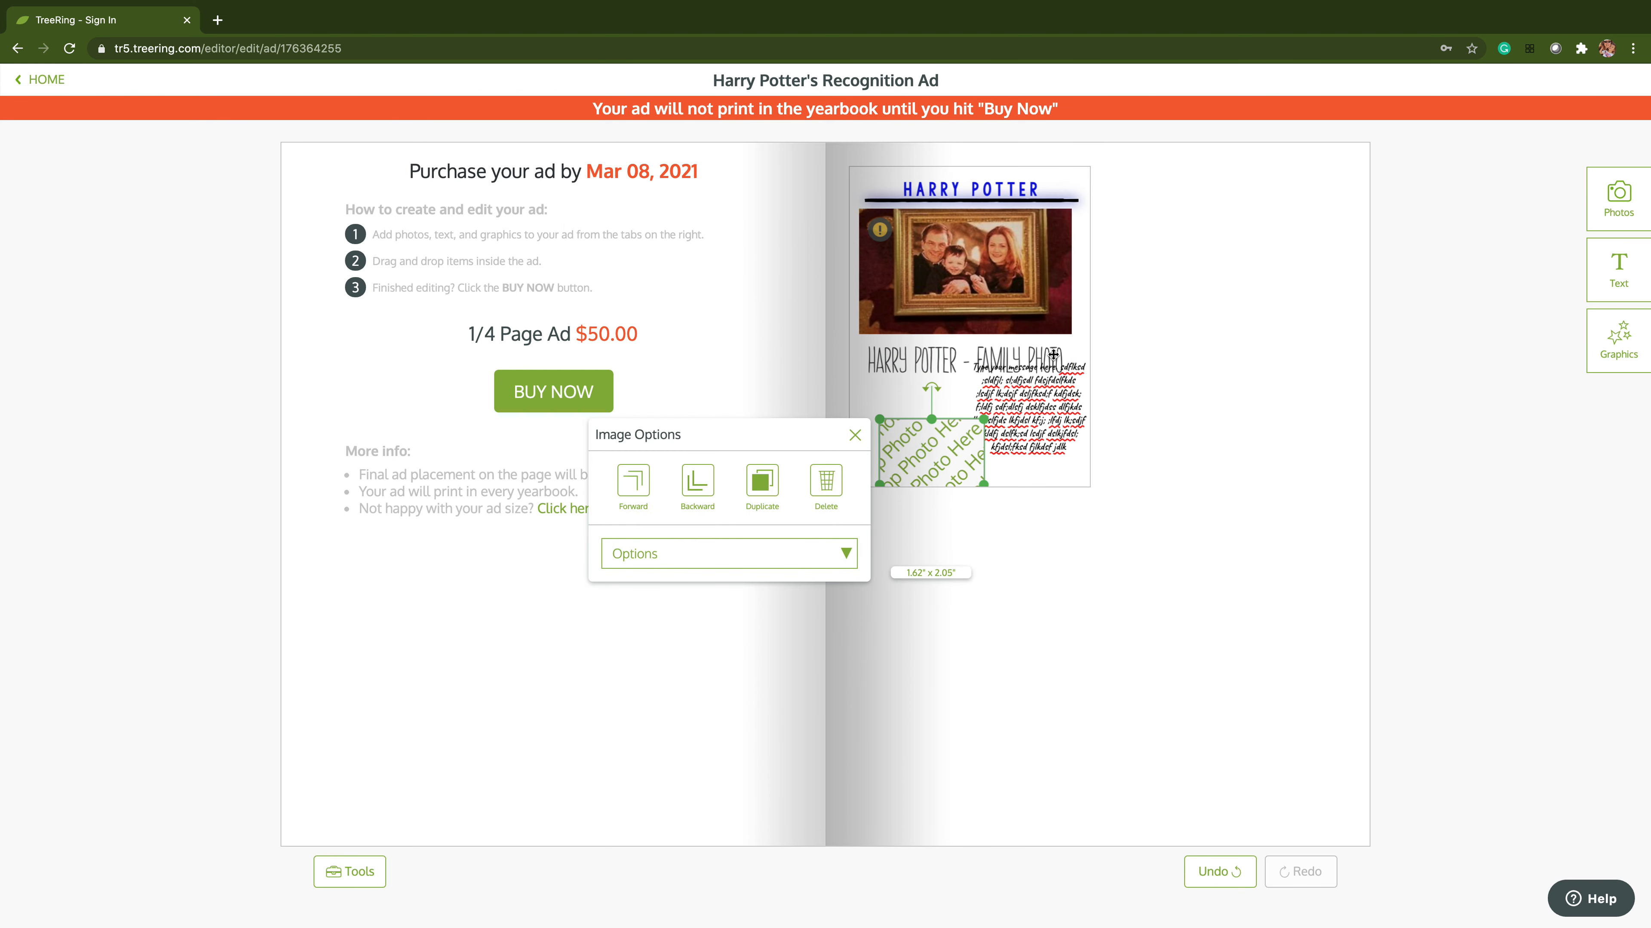
pyautogui.click(1012, 302)
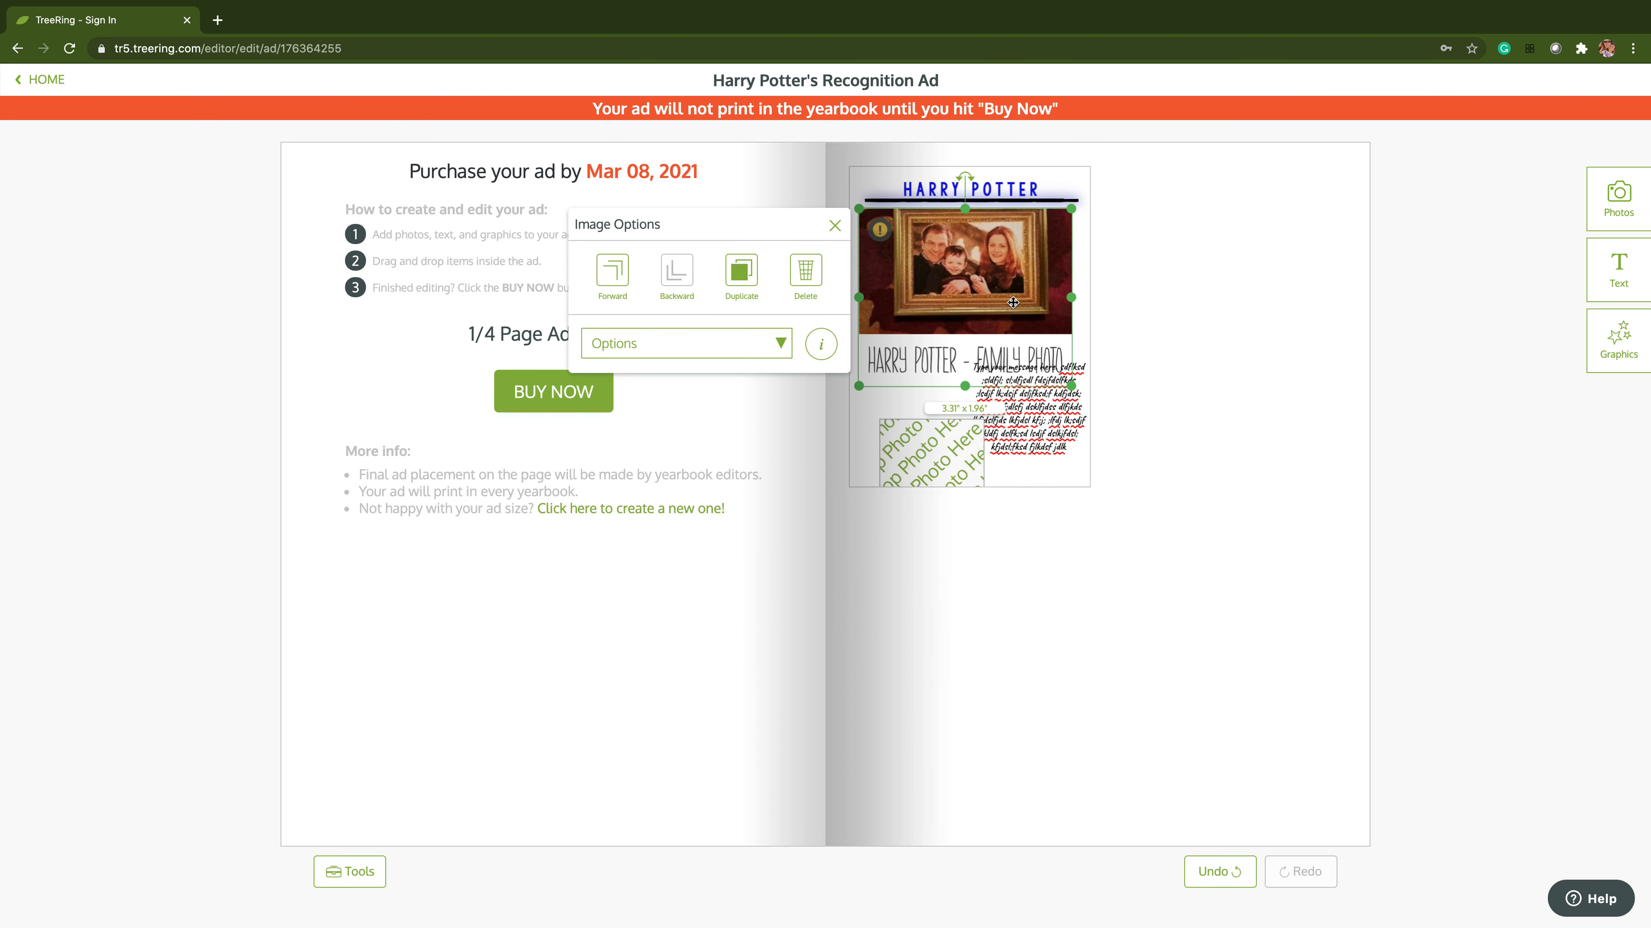
pyautogui.click(717, 347)
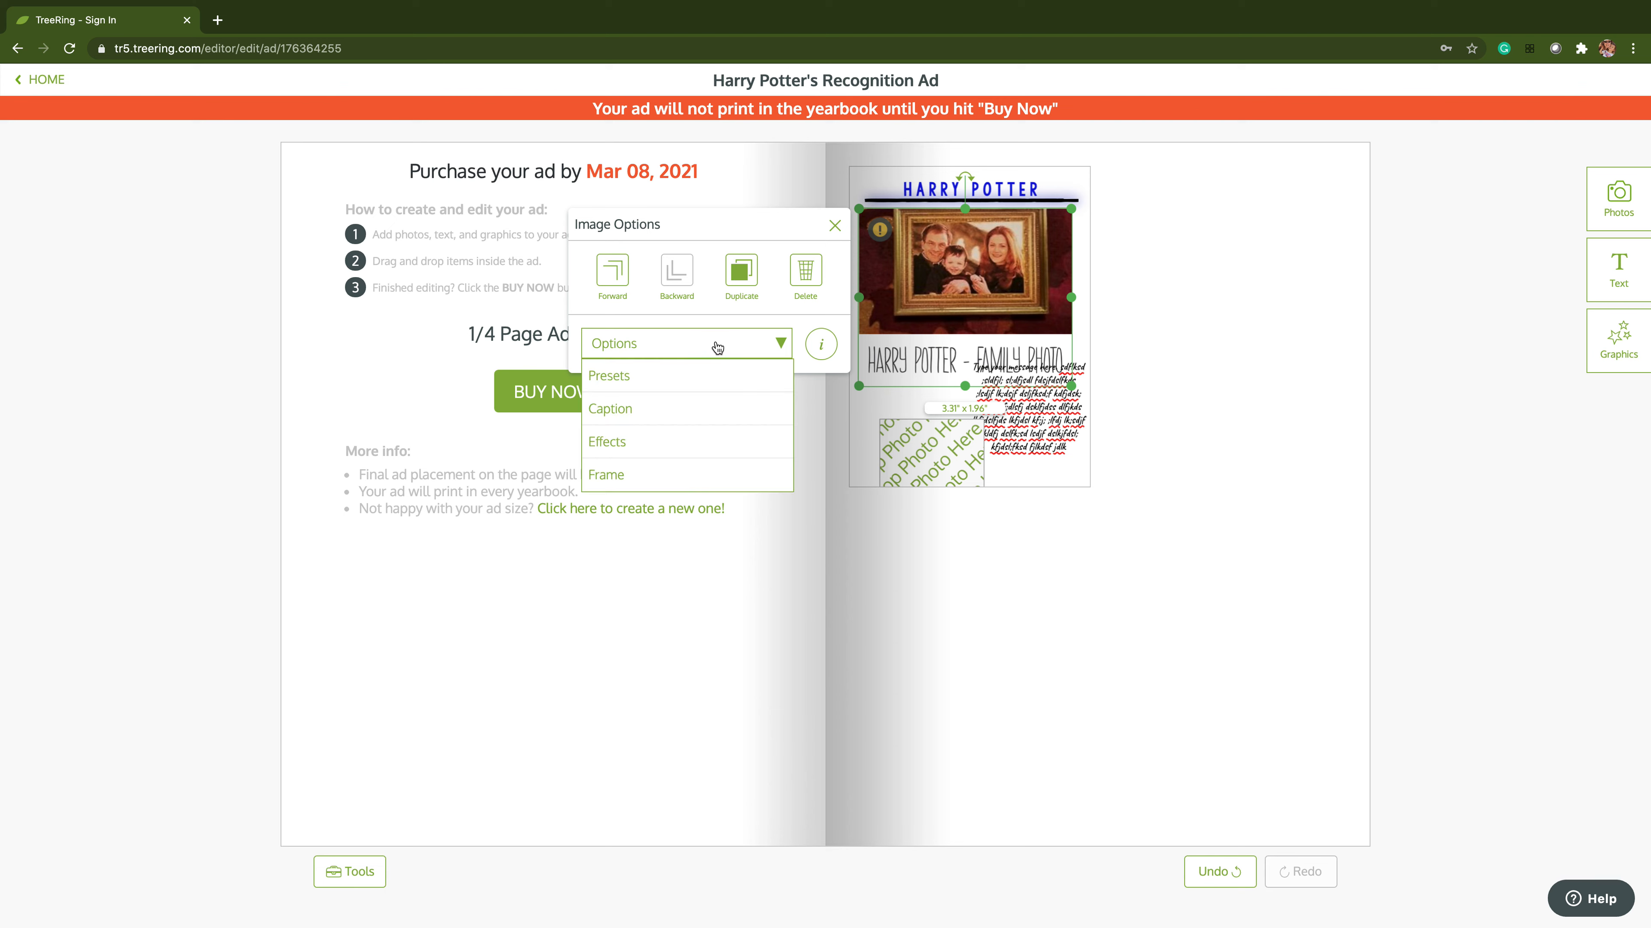
pyautogui.click(708, 420)
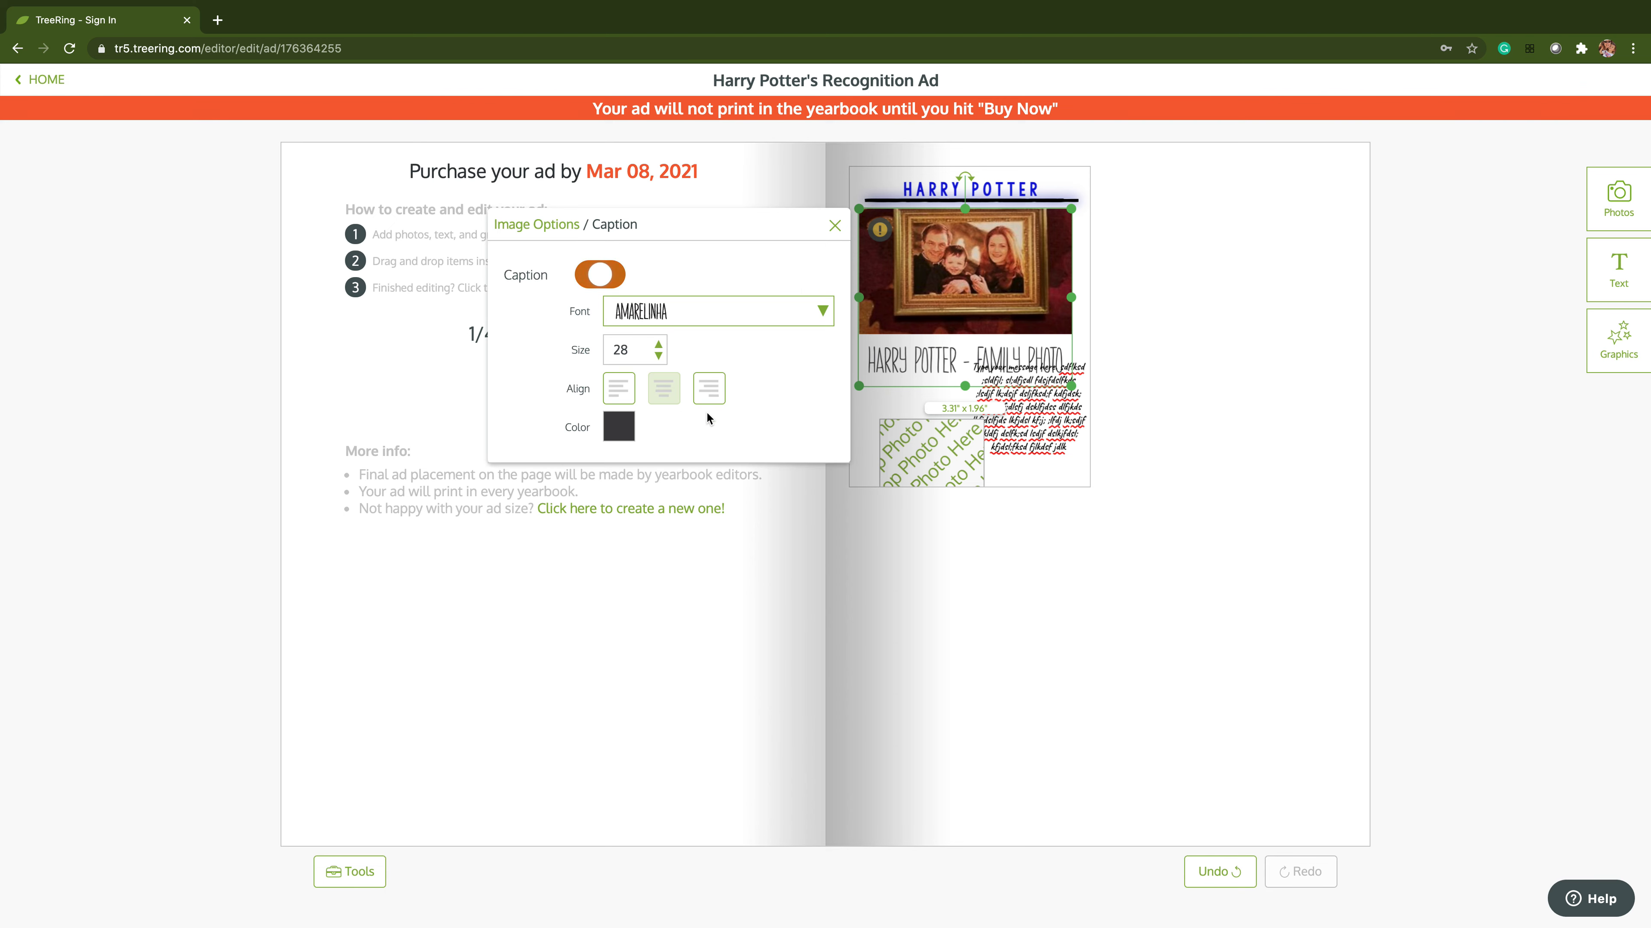
pyautogui.click(593, 281)
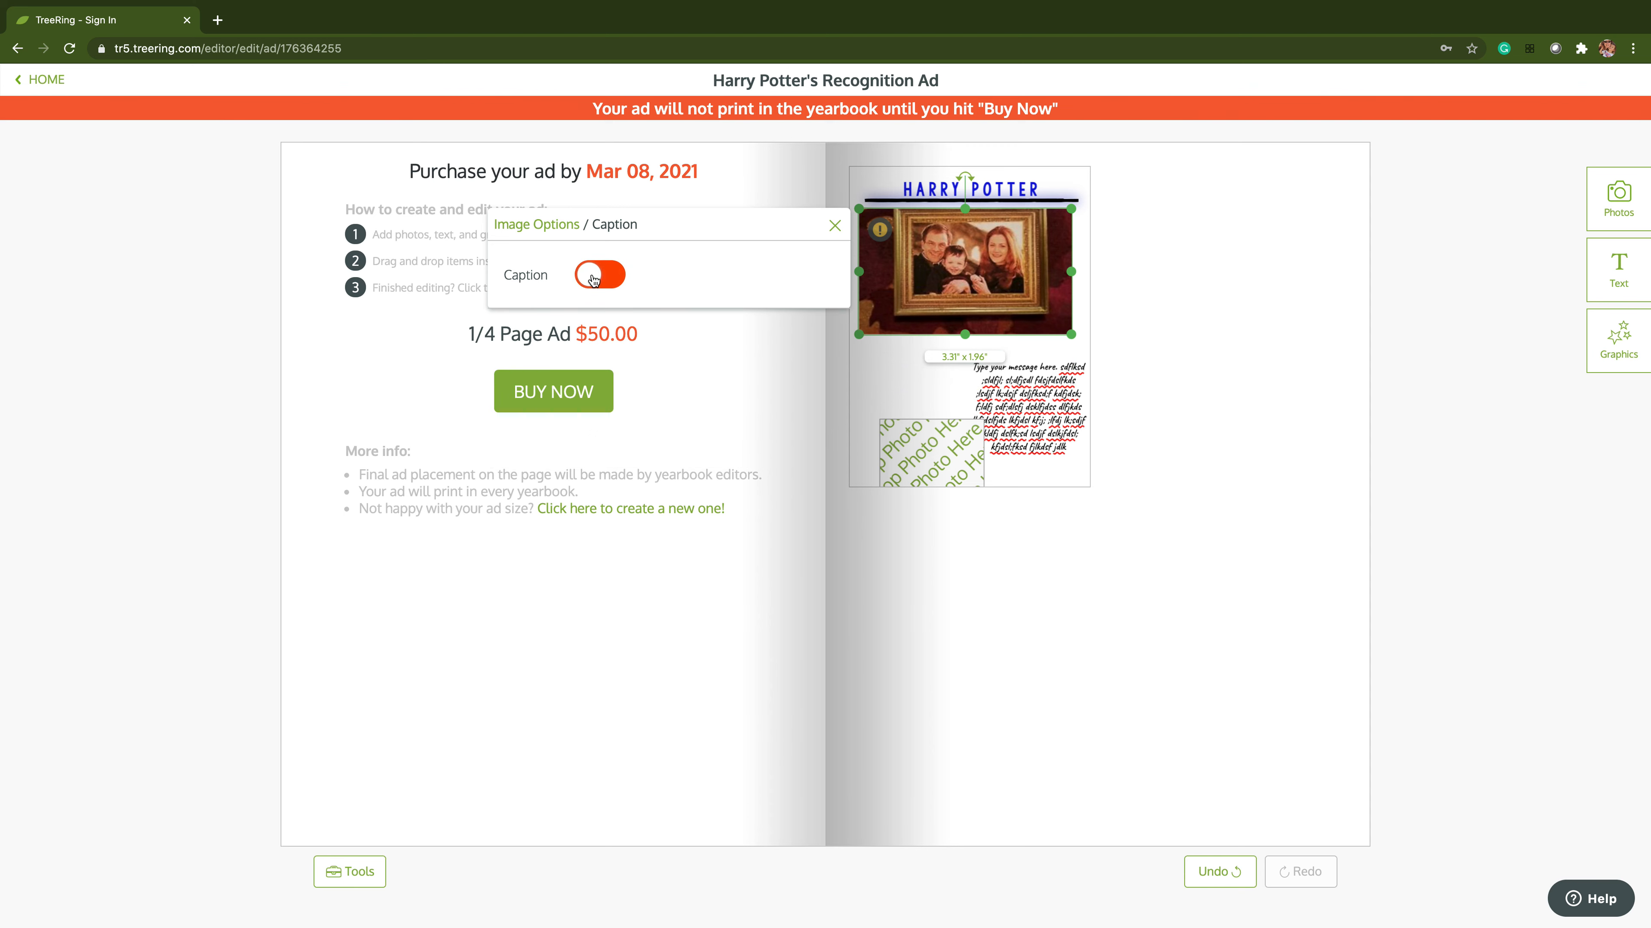
pyautogui.click(834, 225)
pyautogui.moveTo(914, 441); pyautogui.dragTo(903, 383)
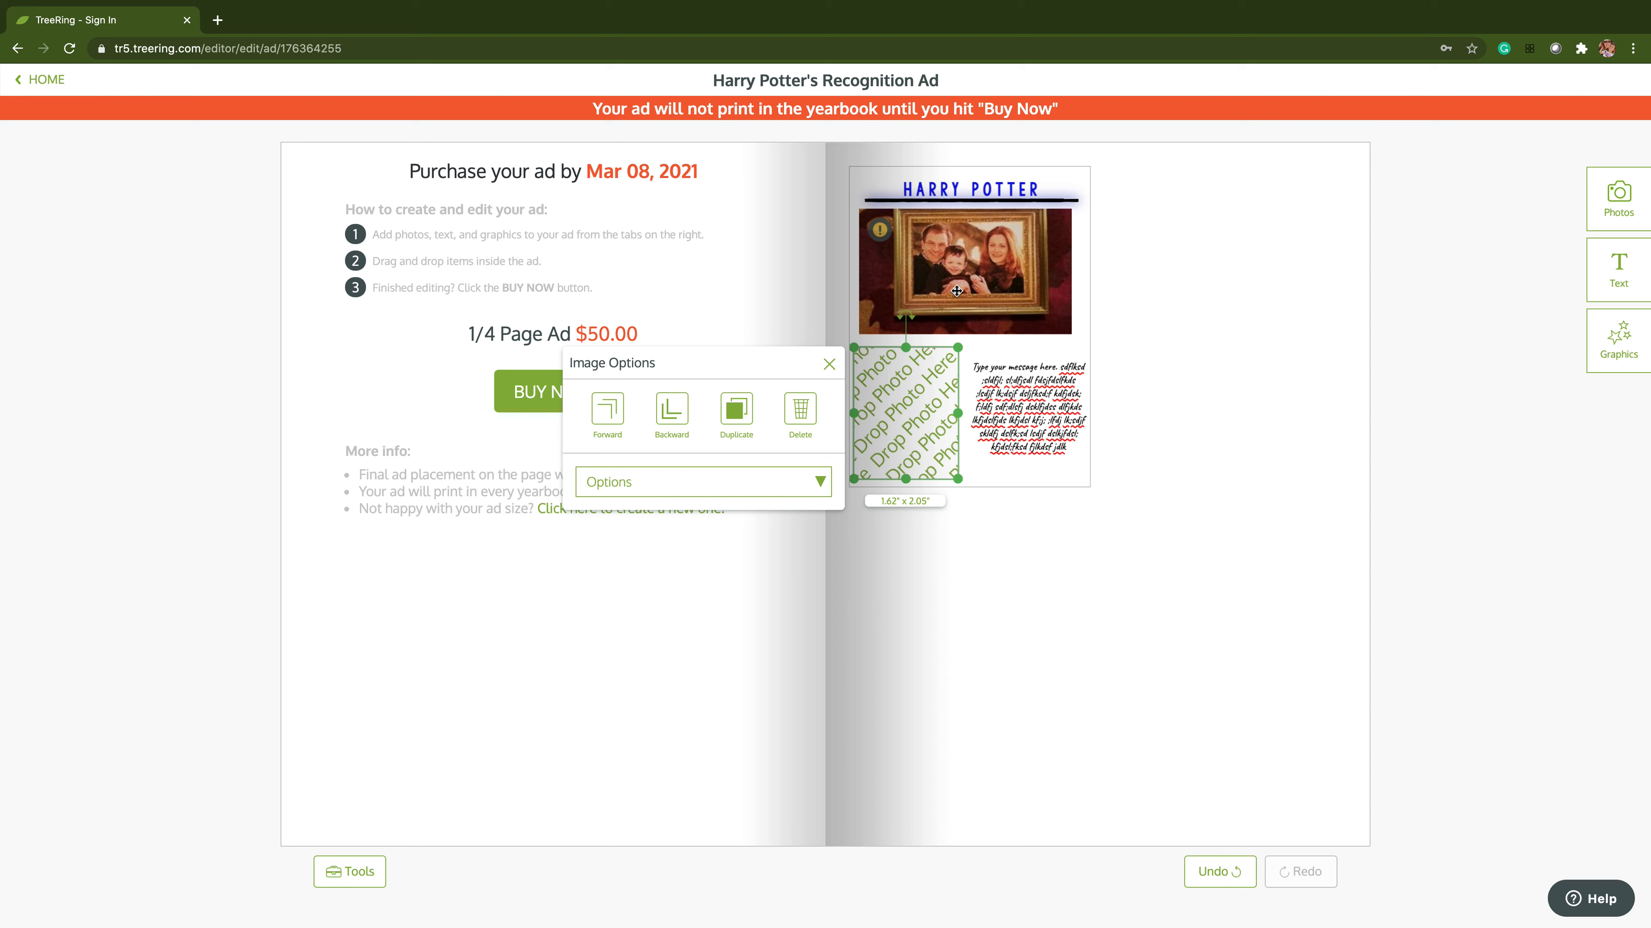
# Move the student name heading to the bottom edge of the ad, below the message text
pyautogui.click(956, 291)
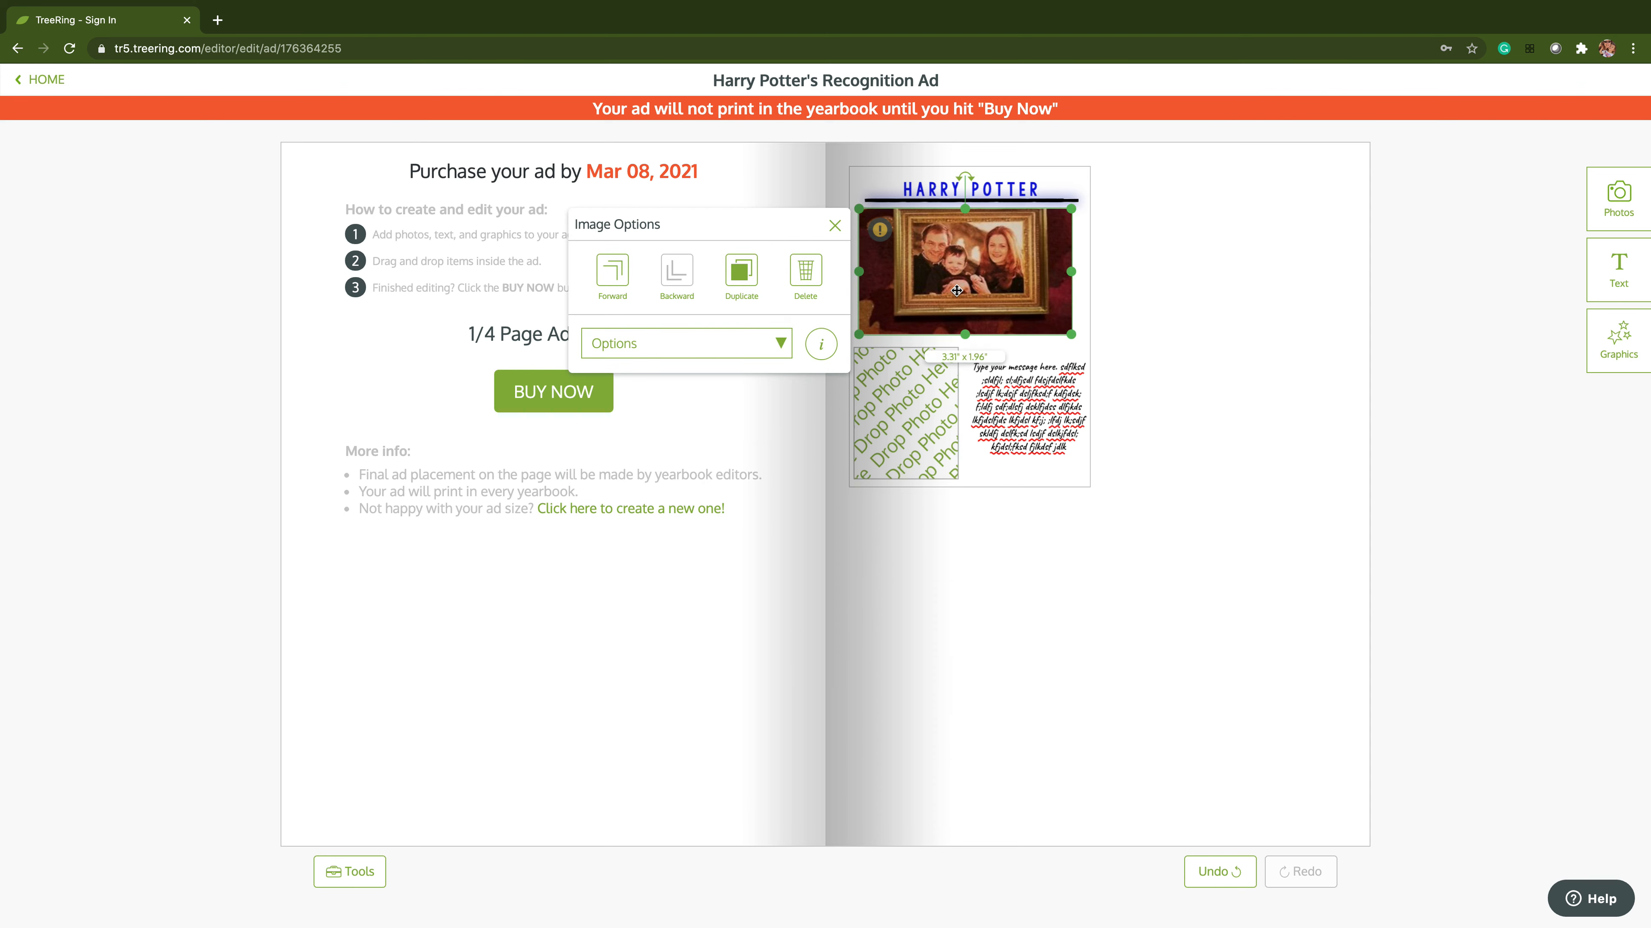
pyautogui.click(994, 186)
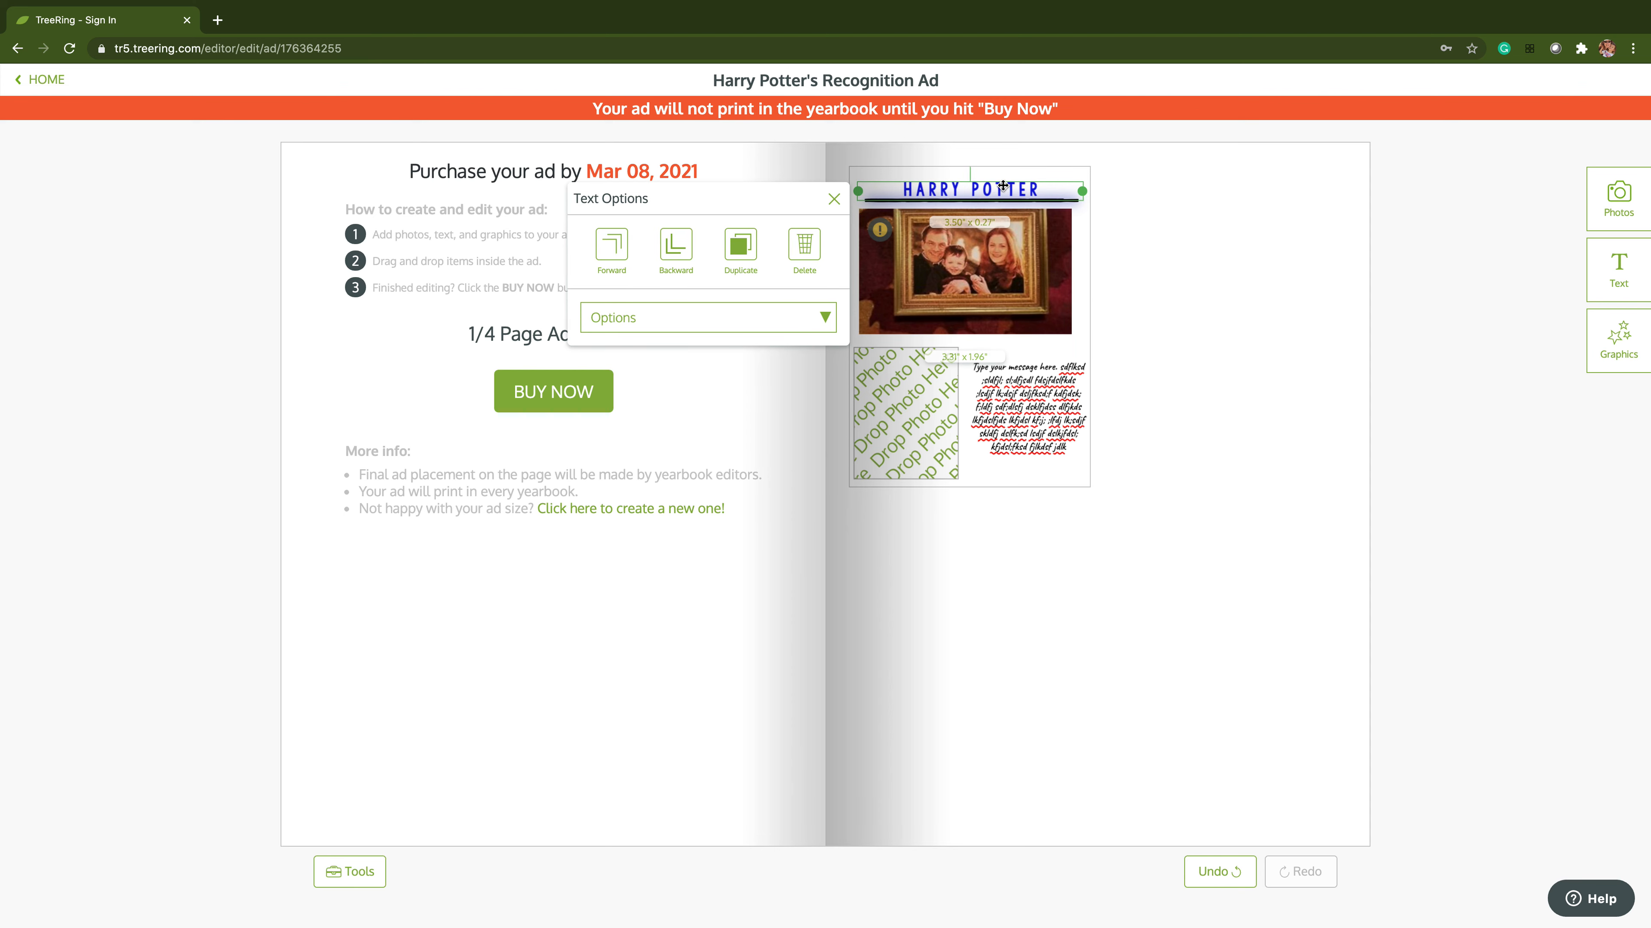
pyautogui.moveTo(995, 186); pyautogui.dragTo(988, 469)
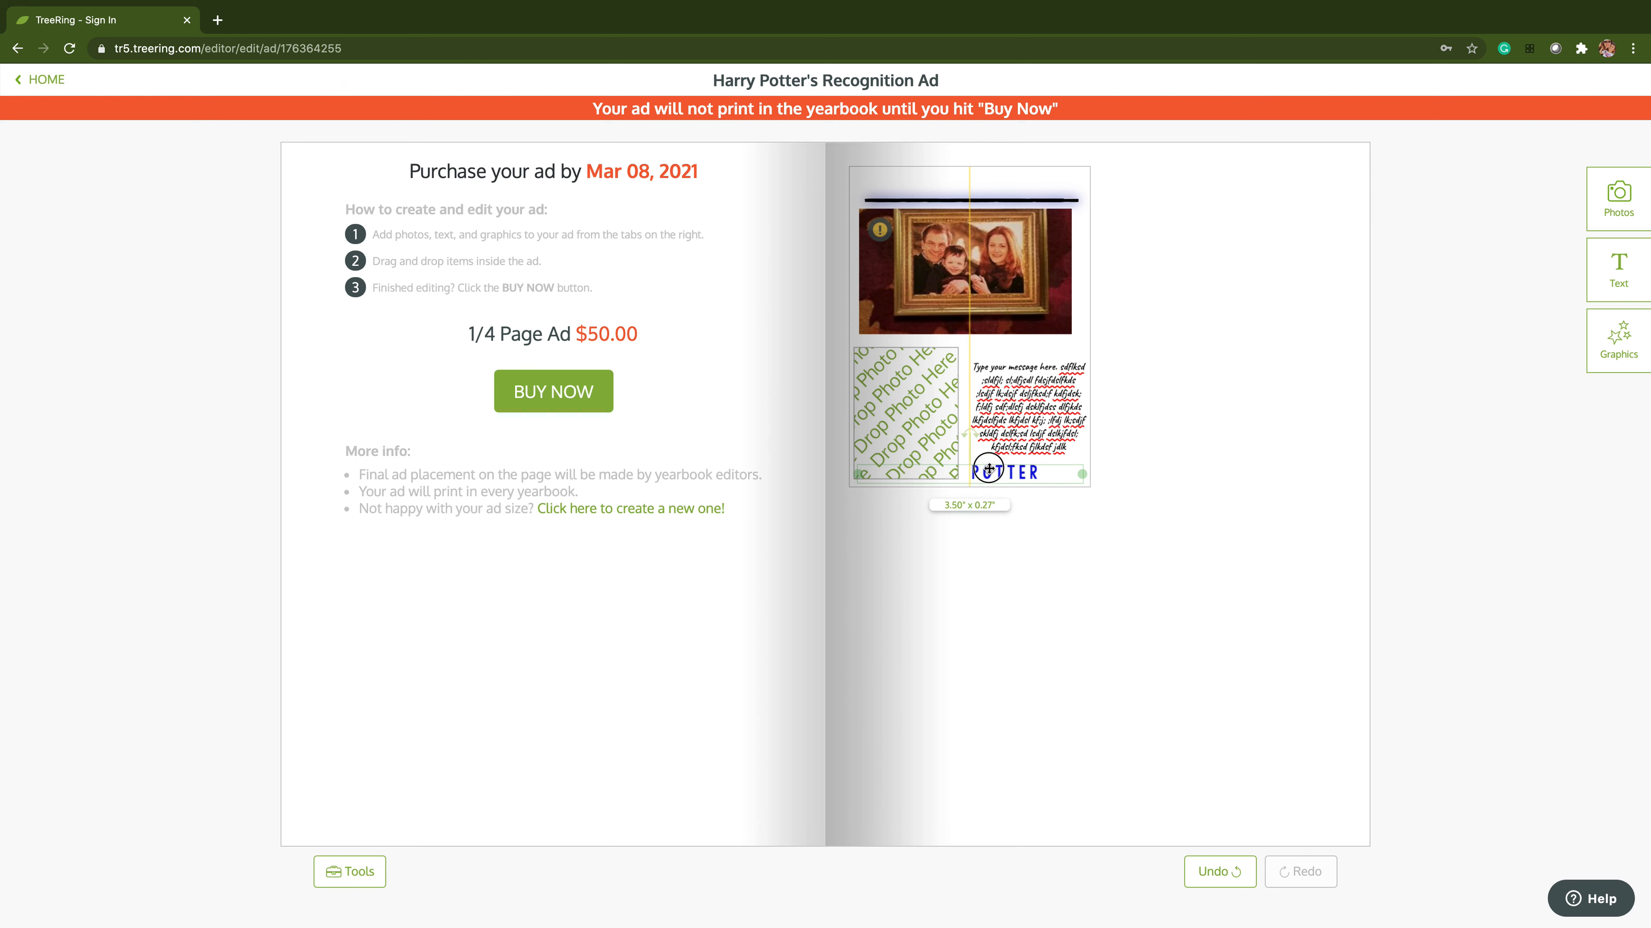
pyautogui.moveTo(988, 469); pyautogui.dragTo(988, 469)
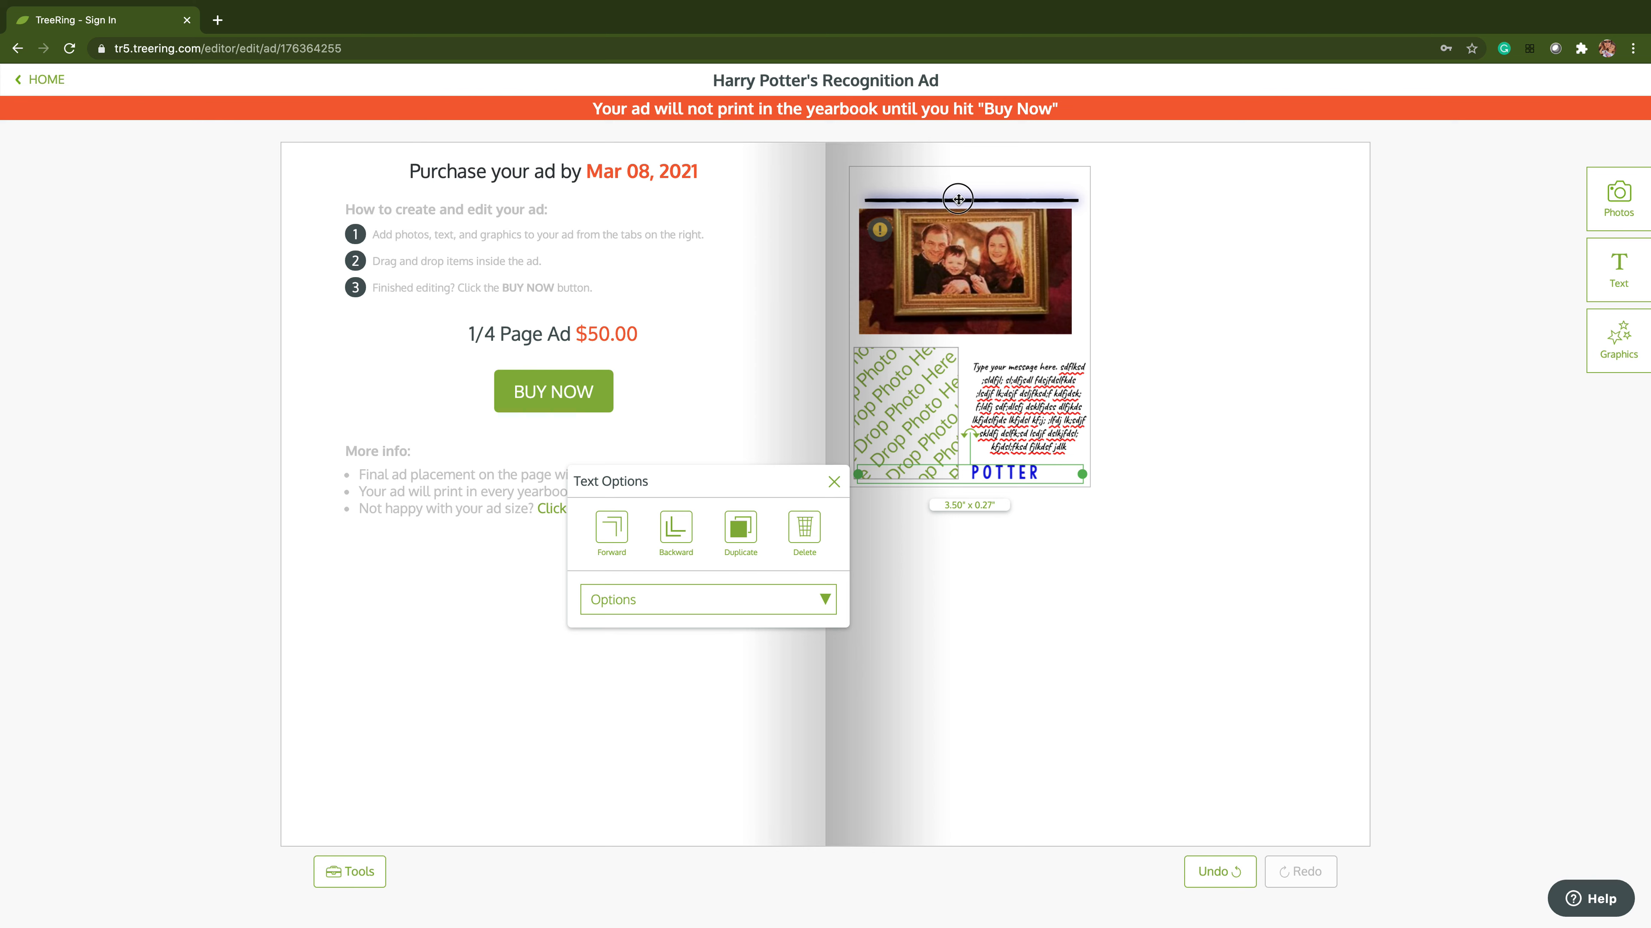
# Delete the glowing line, the message text and the remaining small photo placeholder from the ad
pyautogui.click(958, 199)
pyautogui.press('Delete')
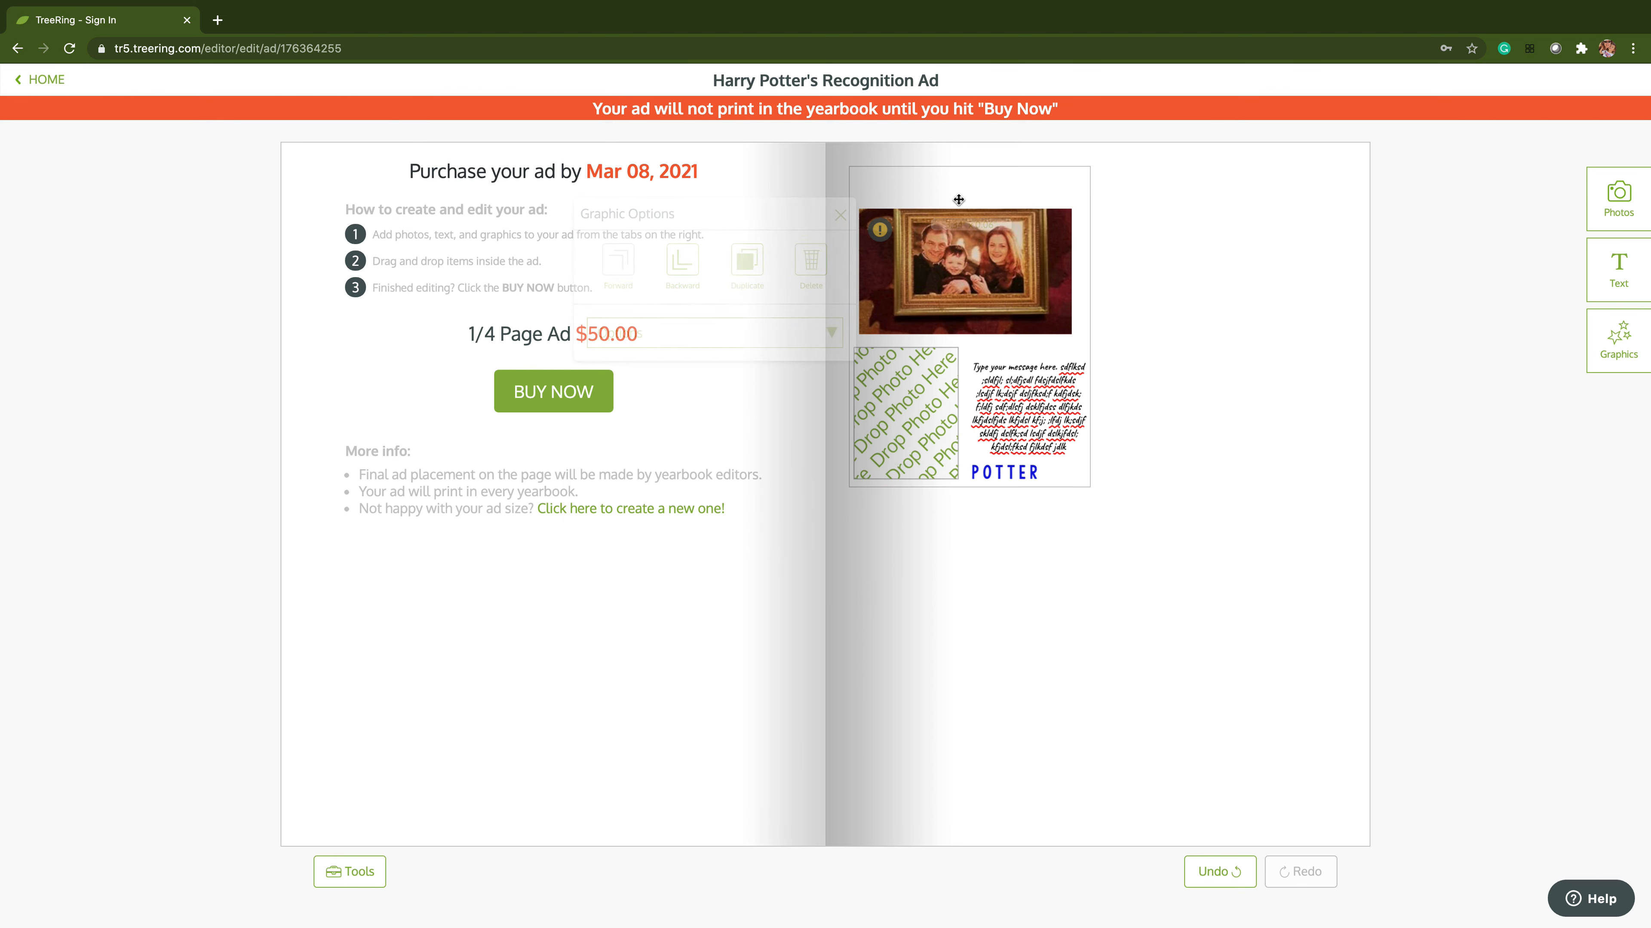
pyautogui.click(1024, 396)
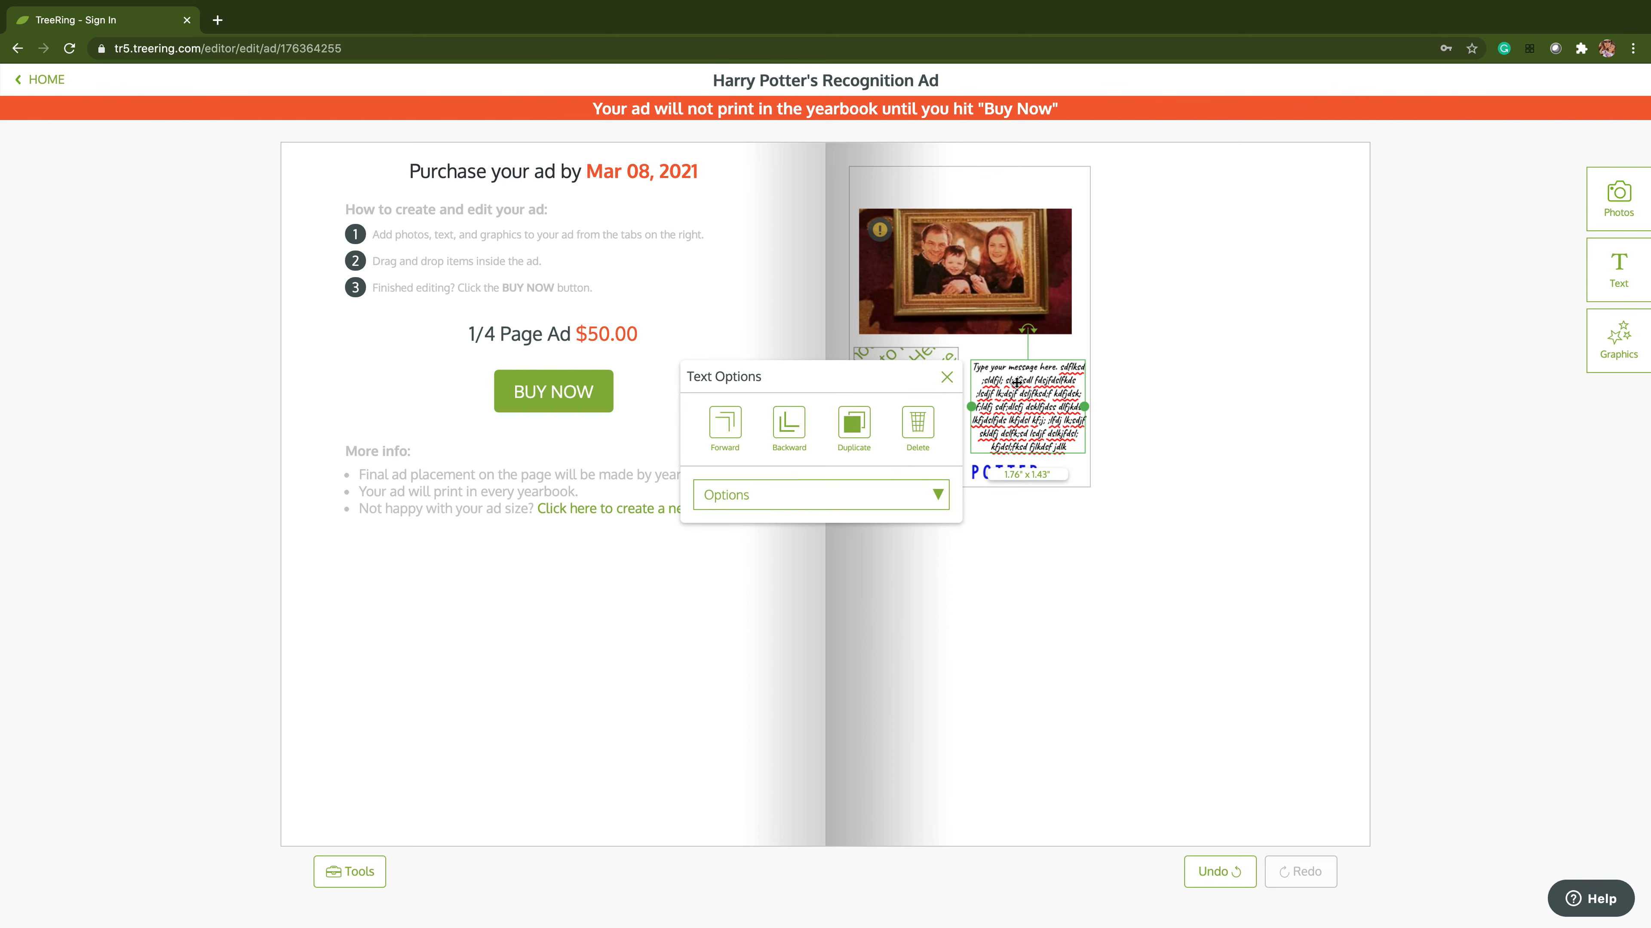
pyautogui.press('Delete')
pyautogui.click(919, 382)
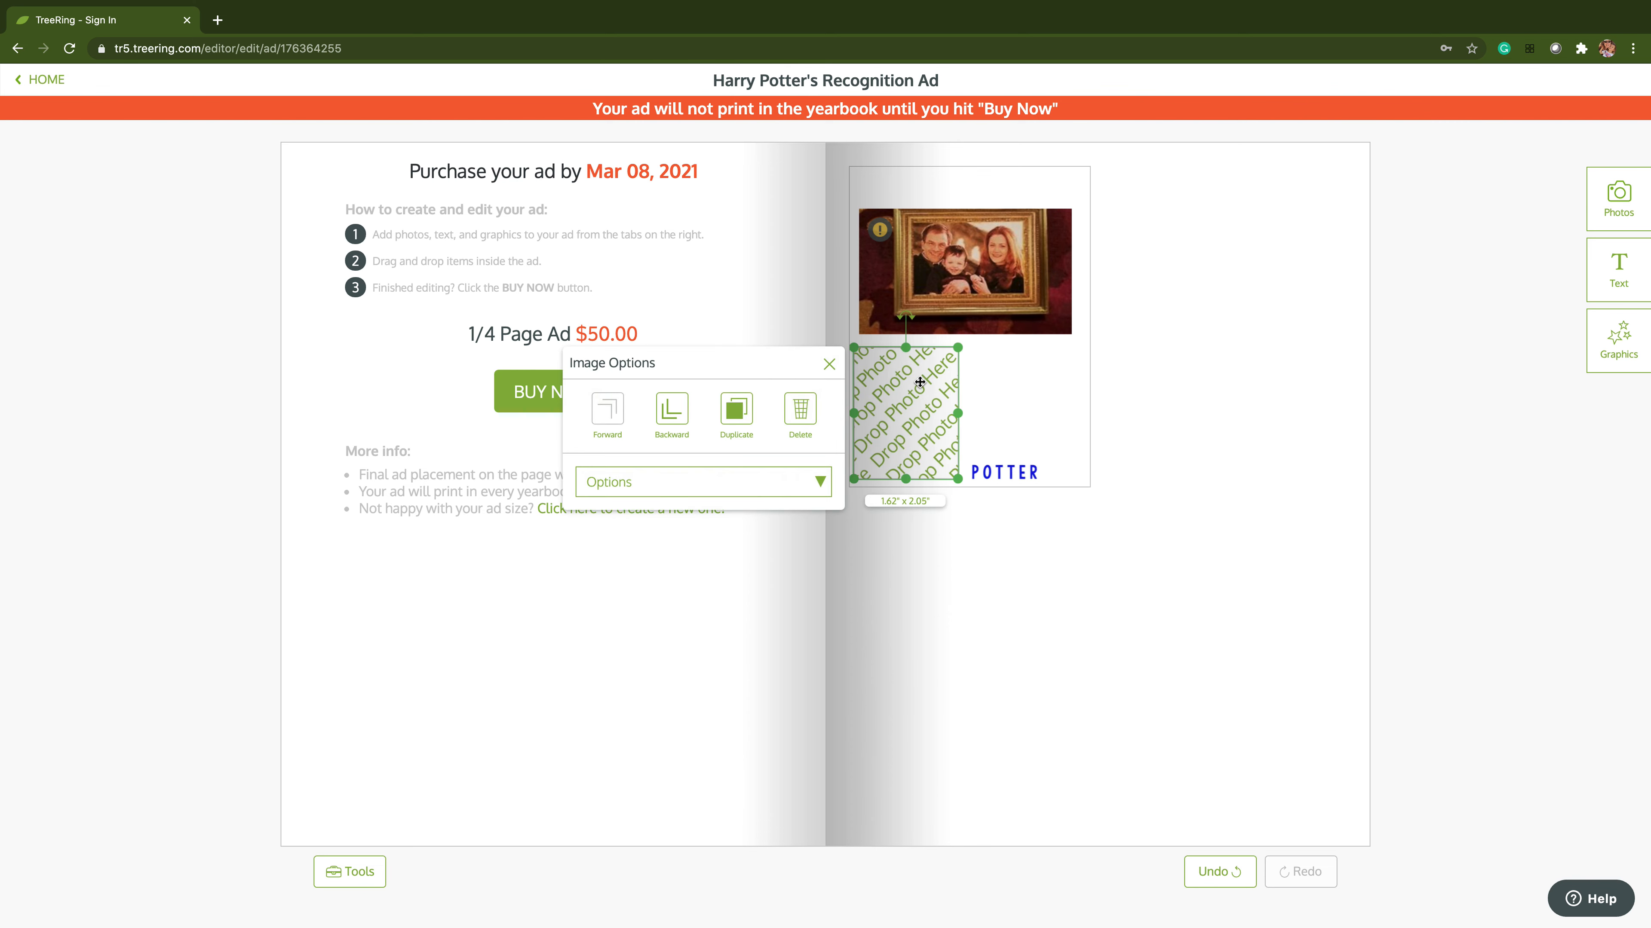
pyautogui.press('Delete')
# Move the family photo to the ad's top-left corner and enlarge it to about 4.34" x 5.68" to fill the whole ad
pyautogui.moveTo(939, 303); pyautogui.dragTo(928, 260)
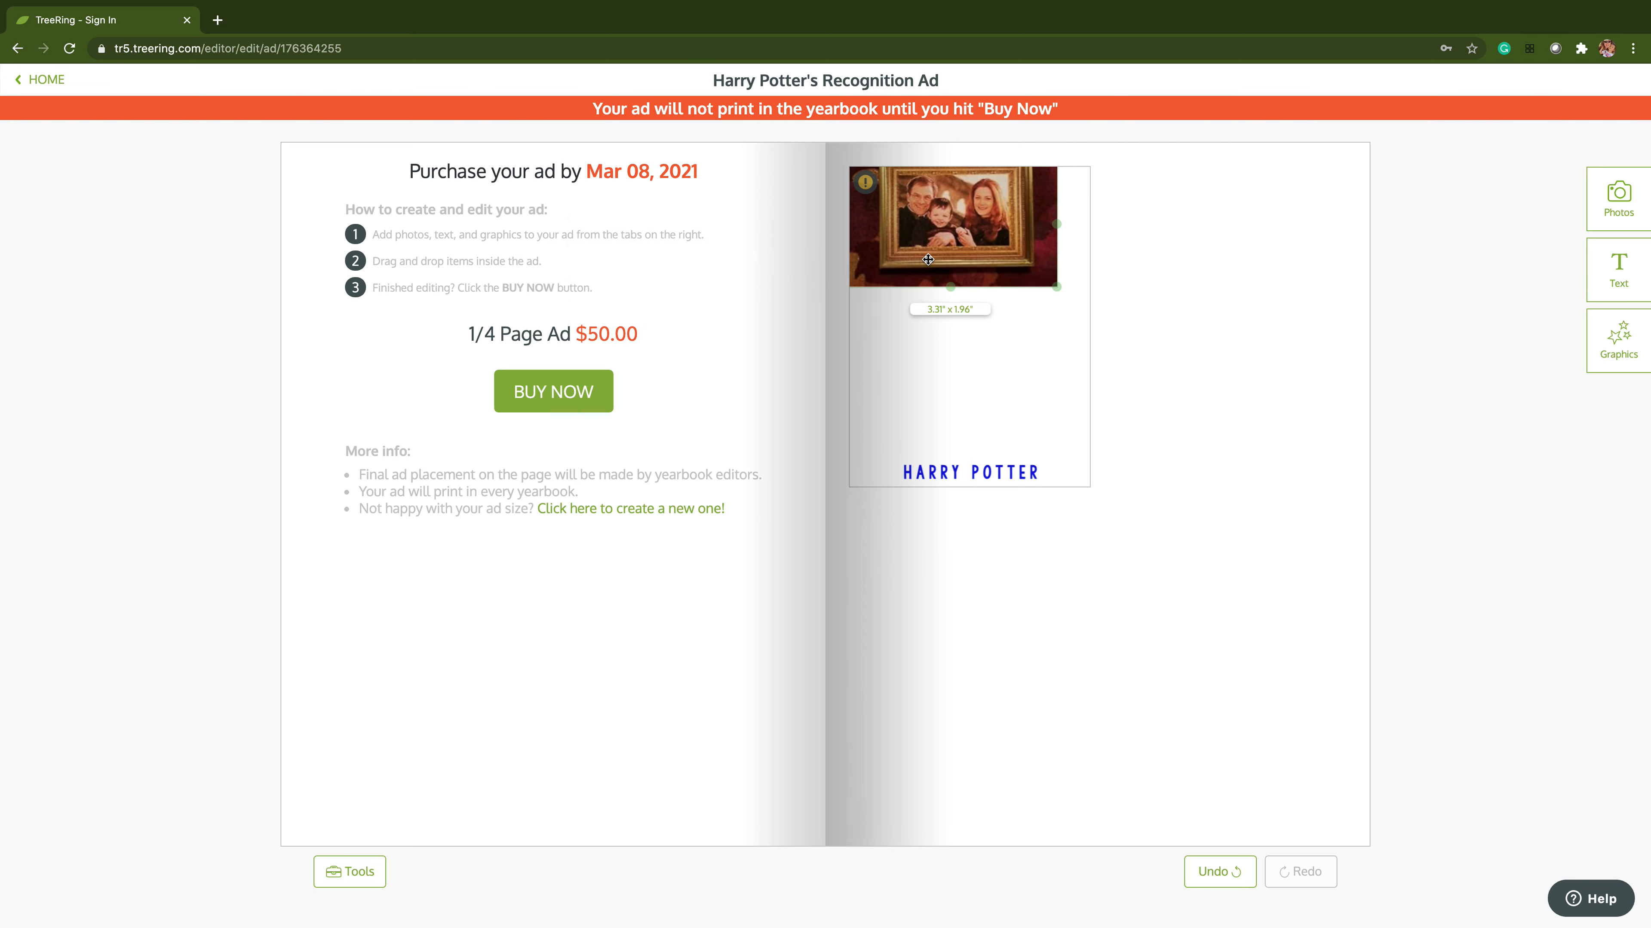
pyautogui.moveTo(1056, 286); pyautogui.dragTo(1116, 331)
pyautogui.moveTo(984, 326); pyautogui.dragTo(971, 521)
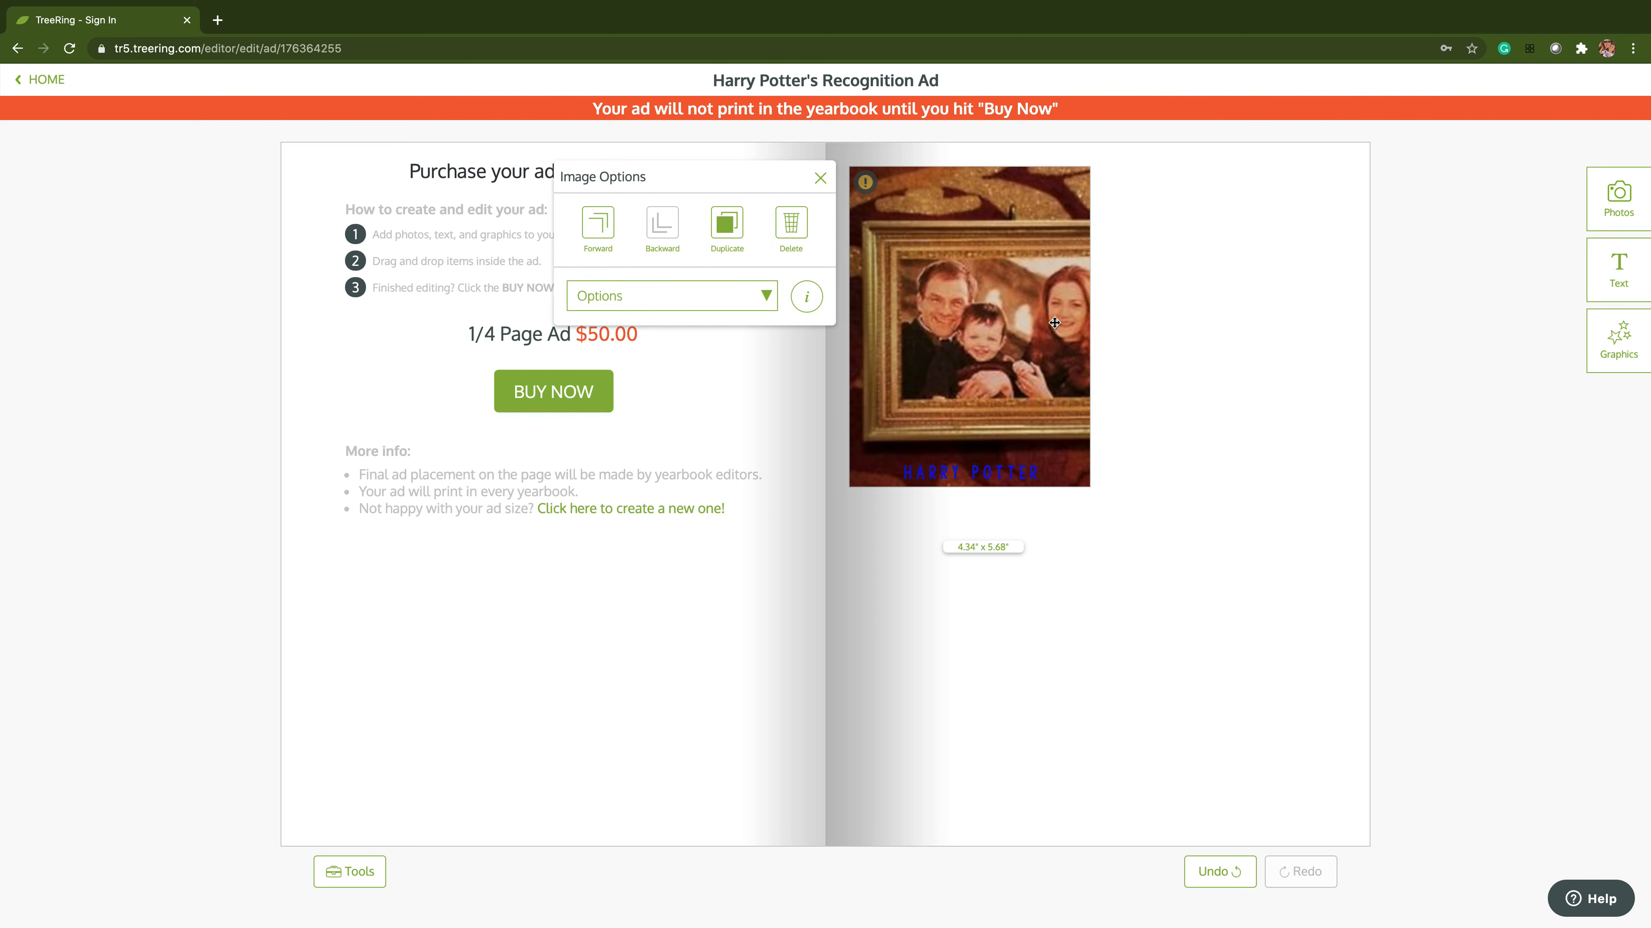
# Zoom the family photo to 188 within its frame and reposition it to centre on the man and child
pyautogui.doubleClick(1028, 329)
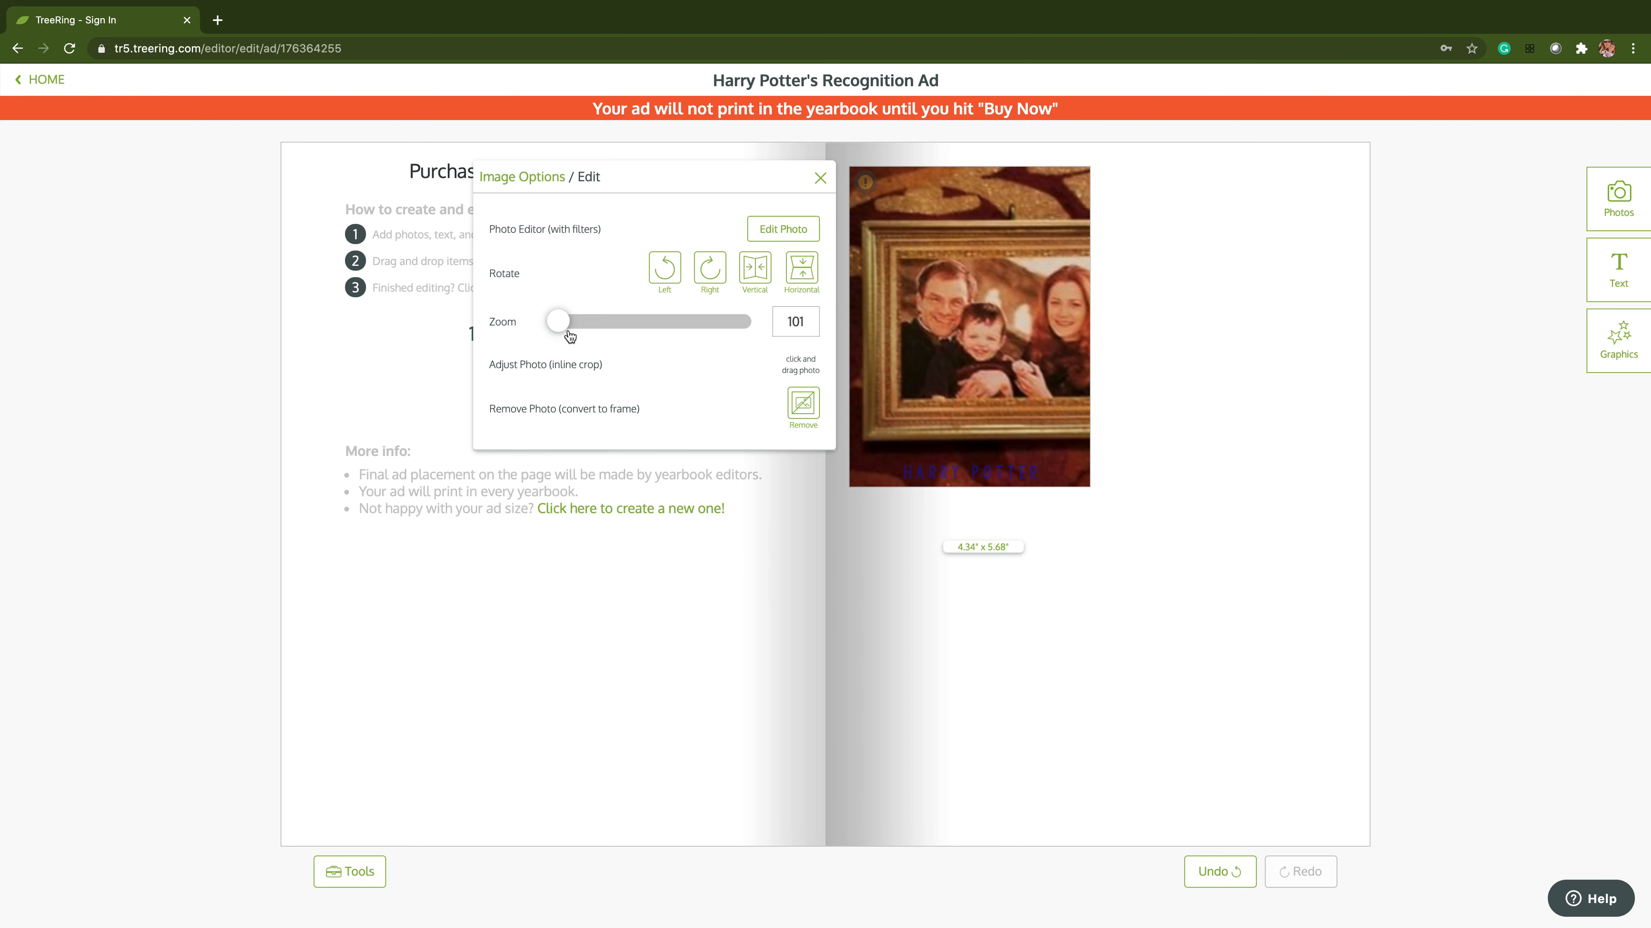
pyautogui.moveTo(557, 325); pyautogui.dragTo(600, 325)
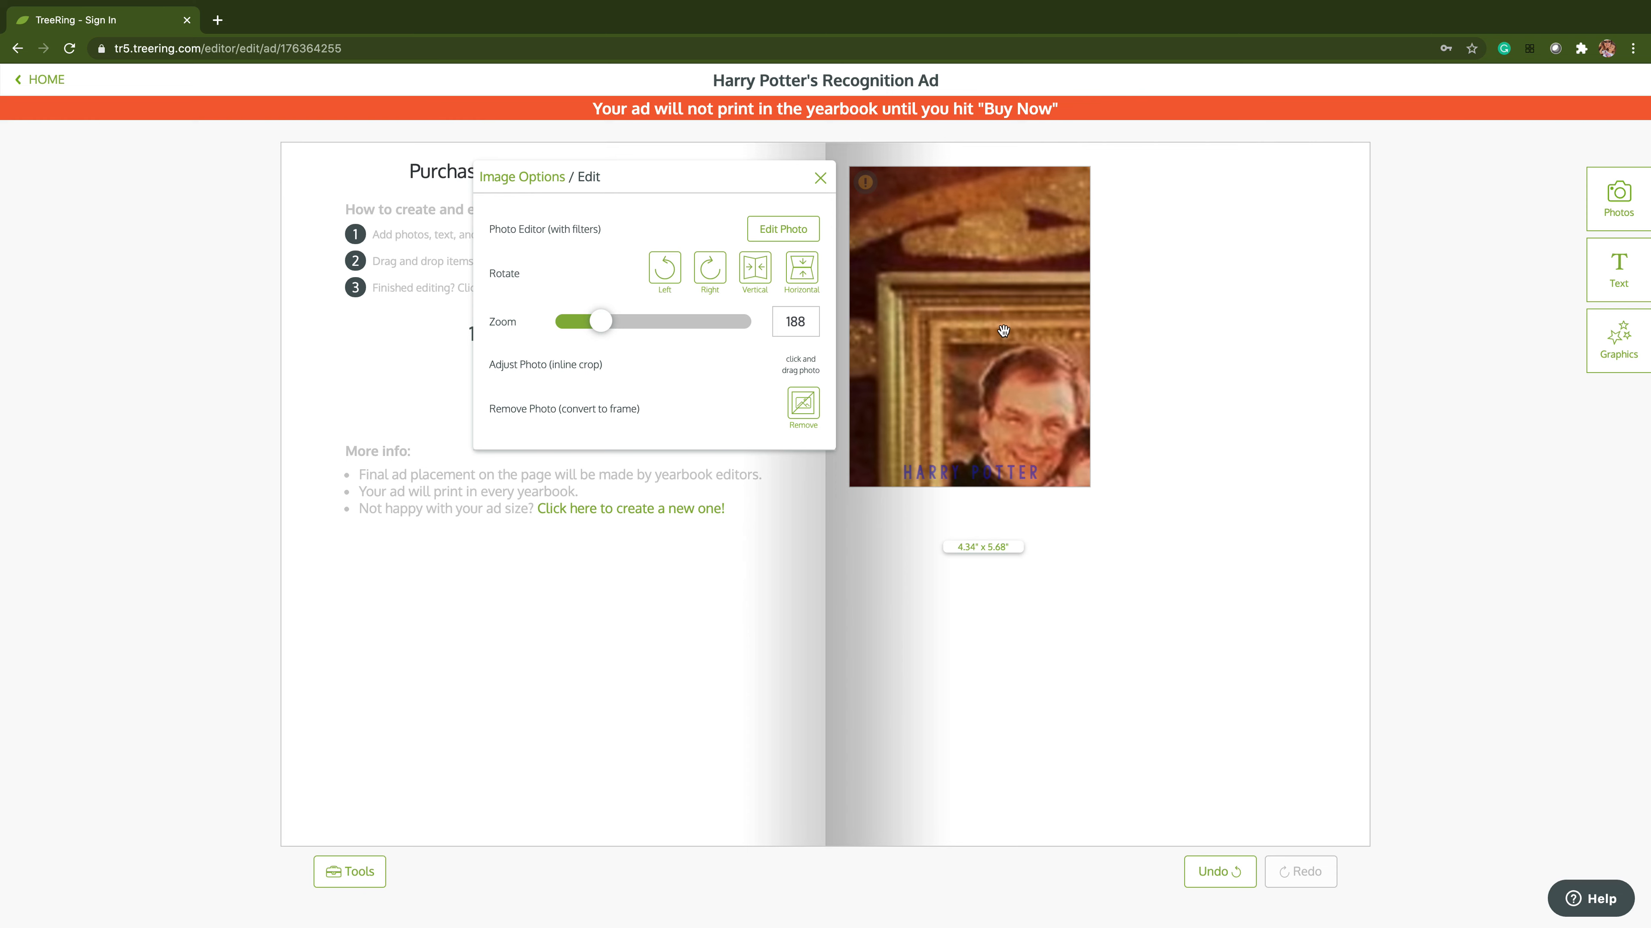
pyautogui.moveTo(1036, 365); pyautogui.dragTo(949, 234)
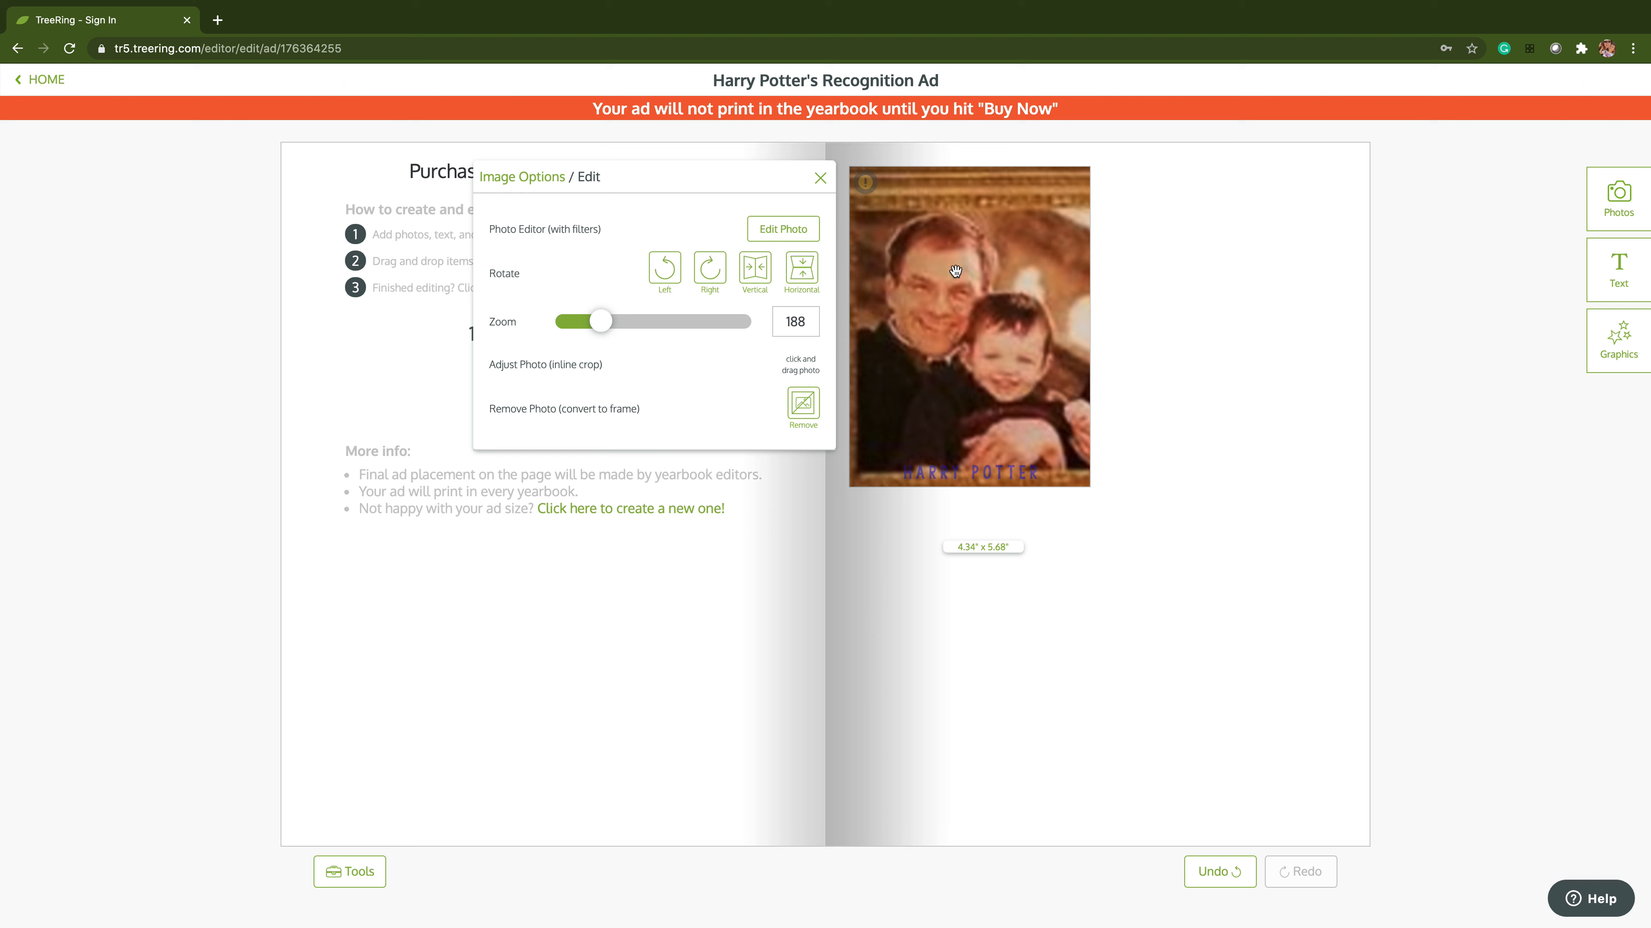
pyautogui.click(1193, 322)
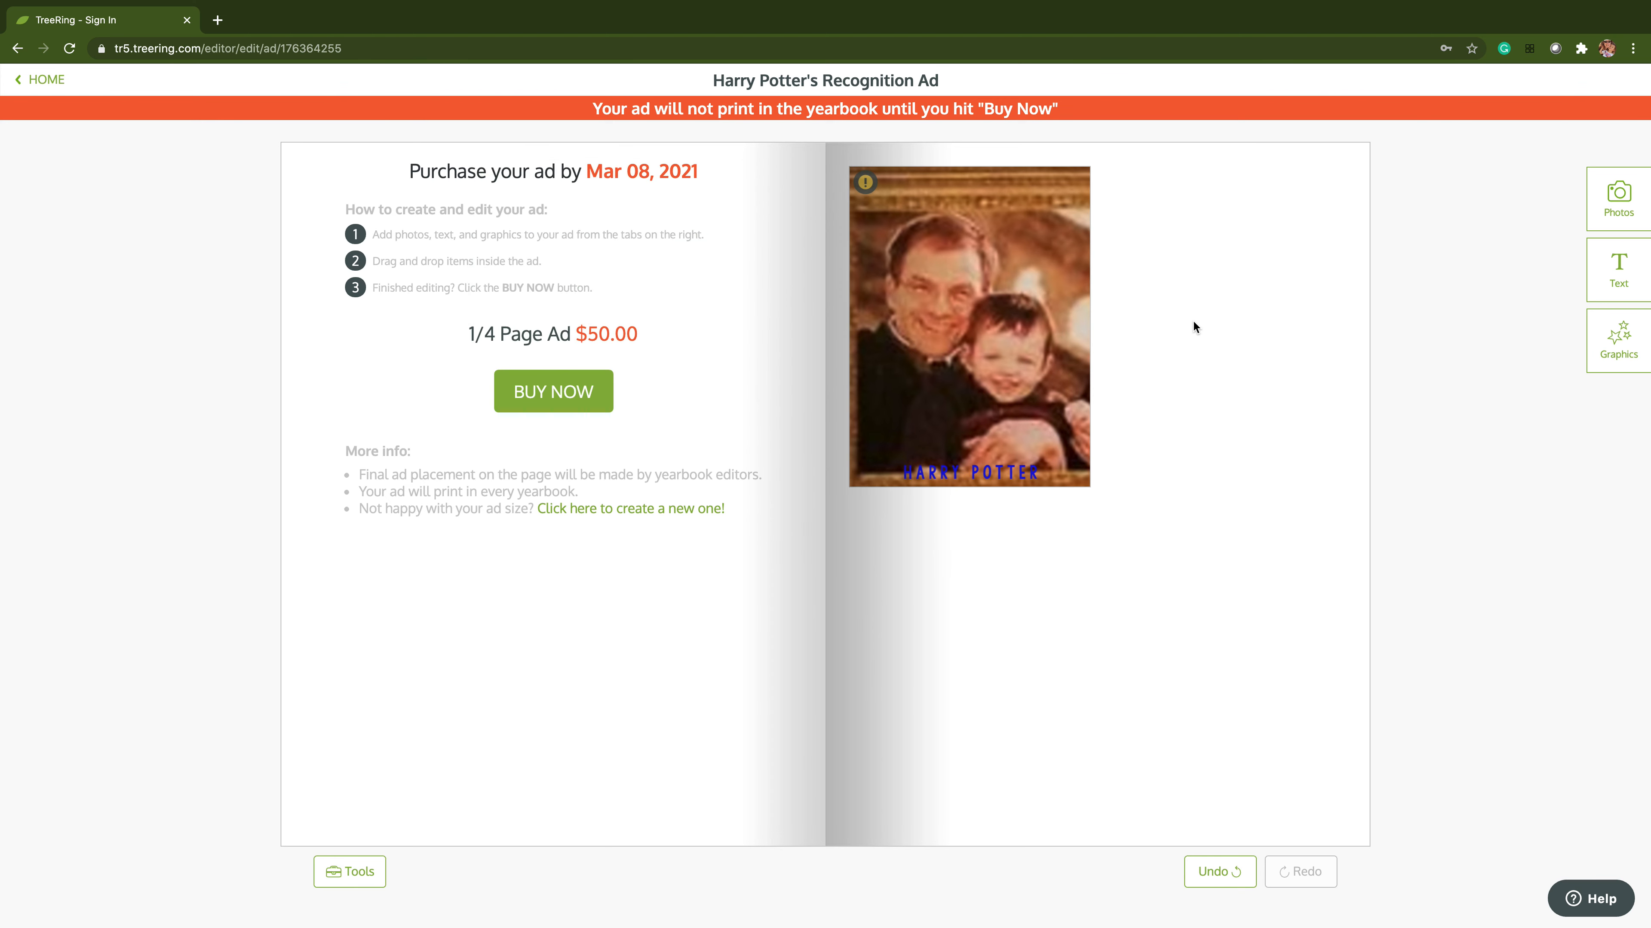
# Nudge the student name heading up slightly and change its font color to off-white #fafafa
pyautogui.moveTo(1004, 467); pyautogui.dragTo(1003, 459)
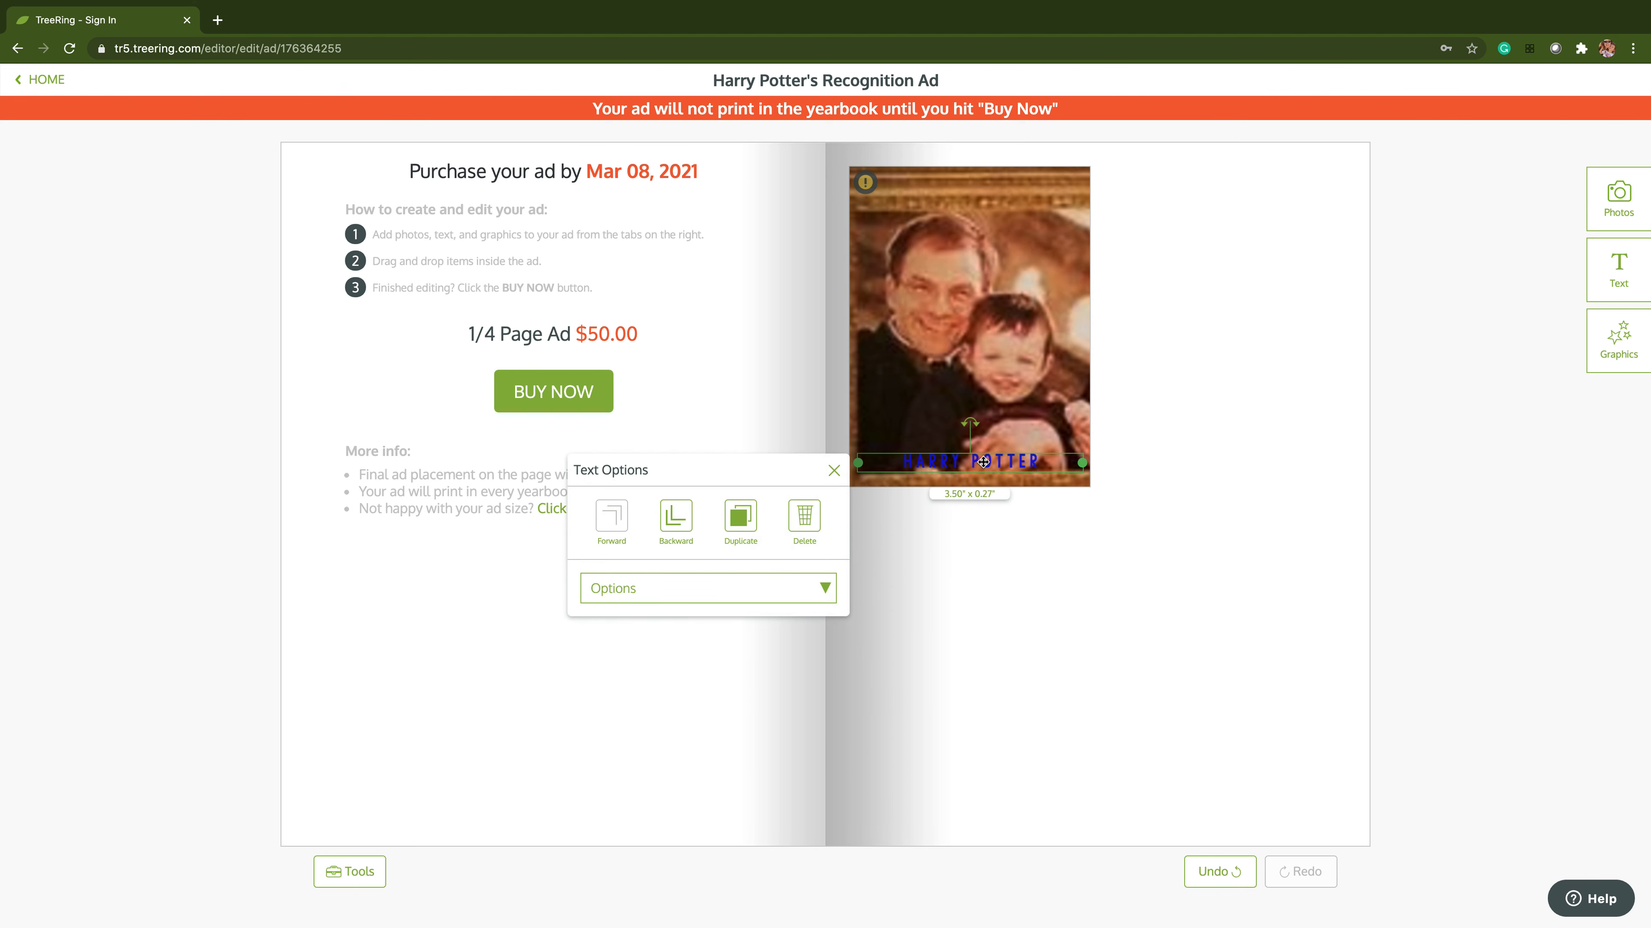
pyautogui.click(744, 587)
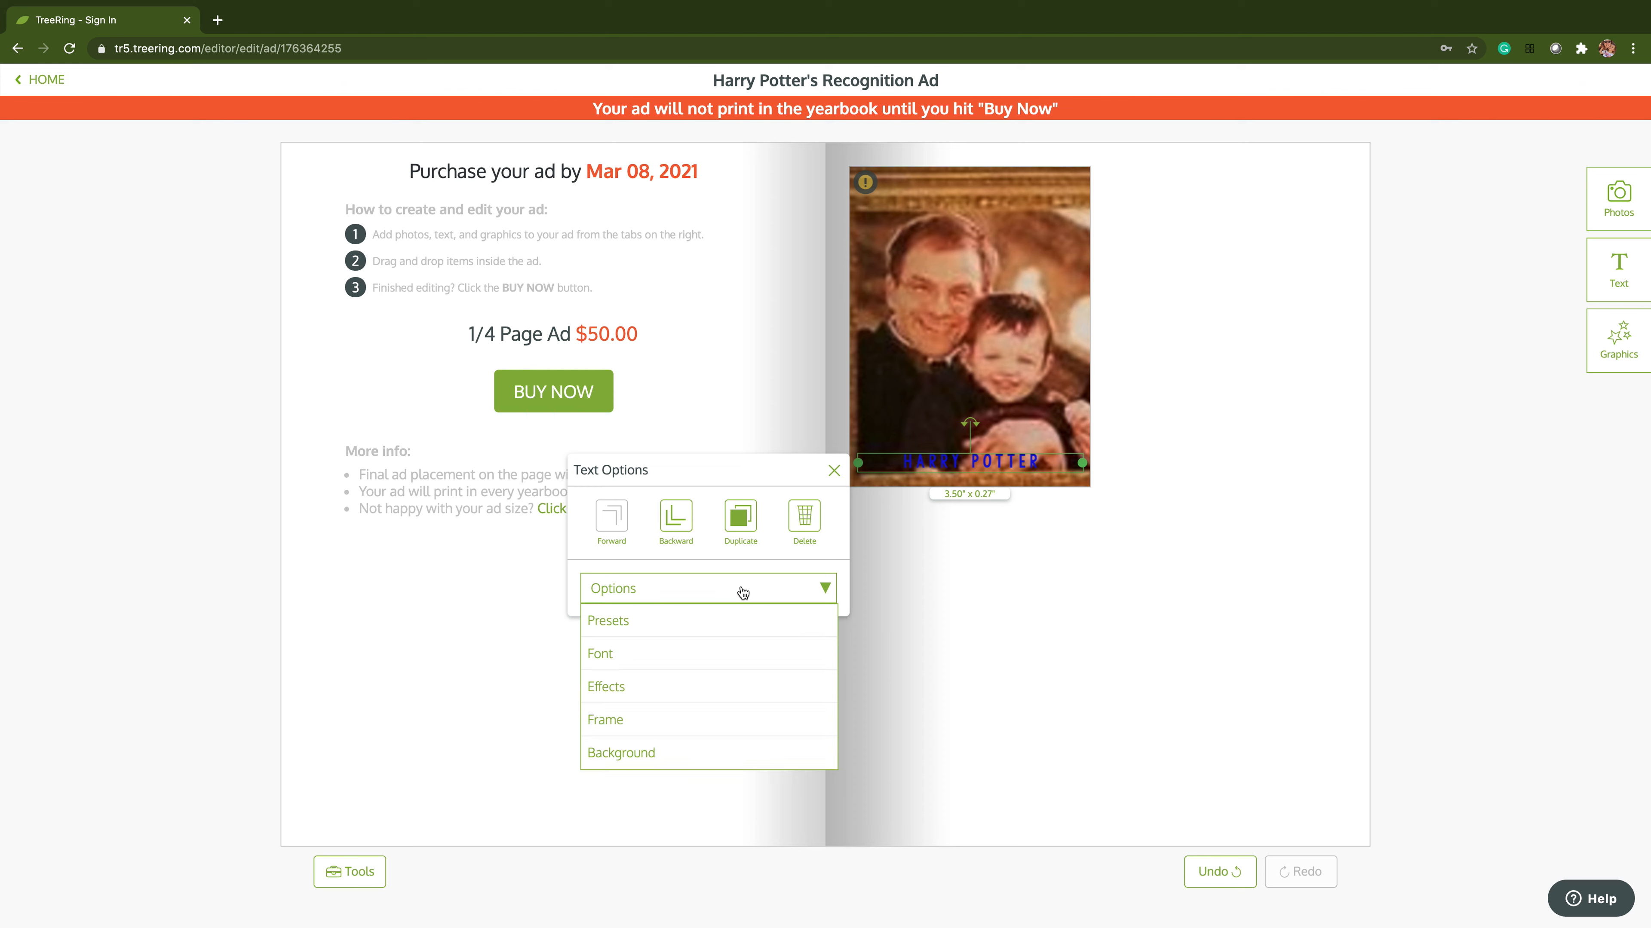
pyautogui.click(701, 652)
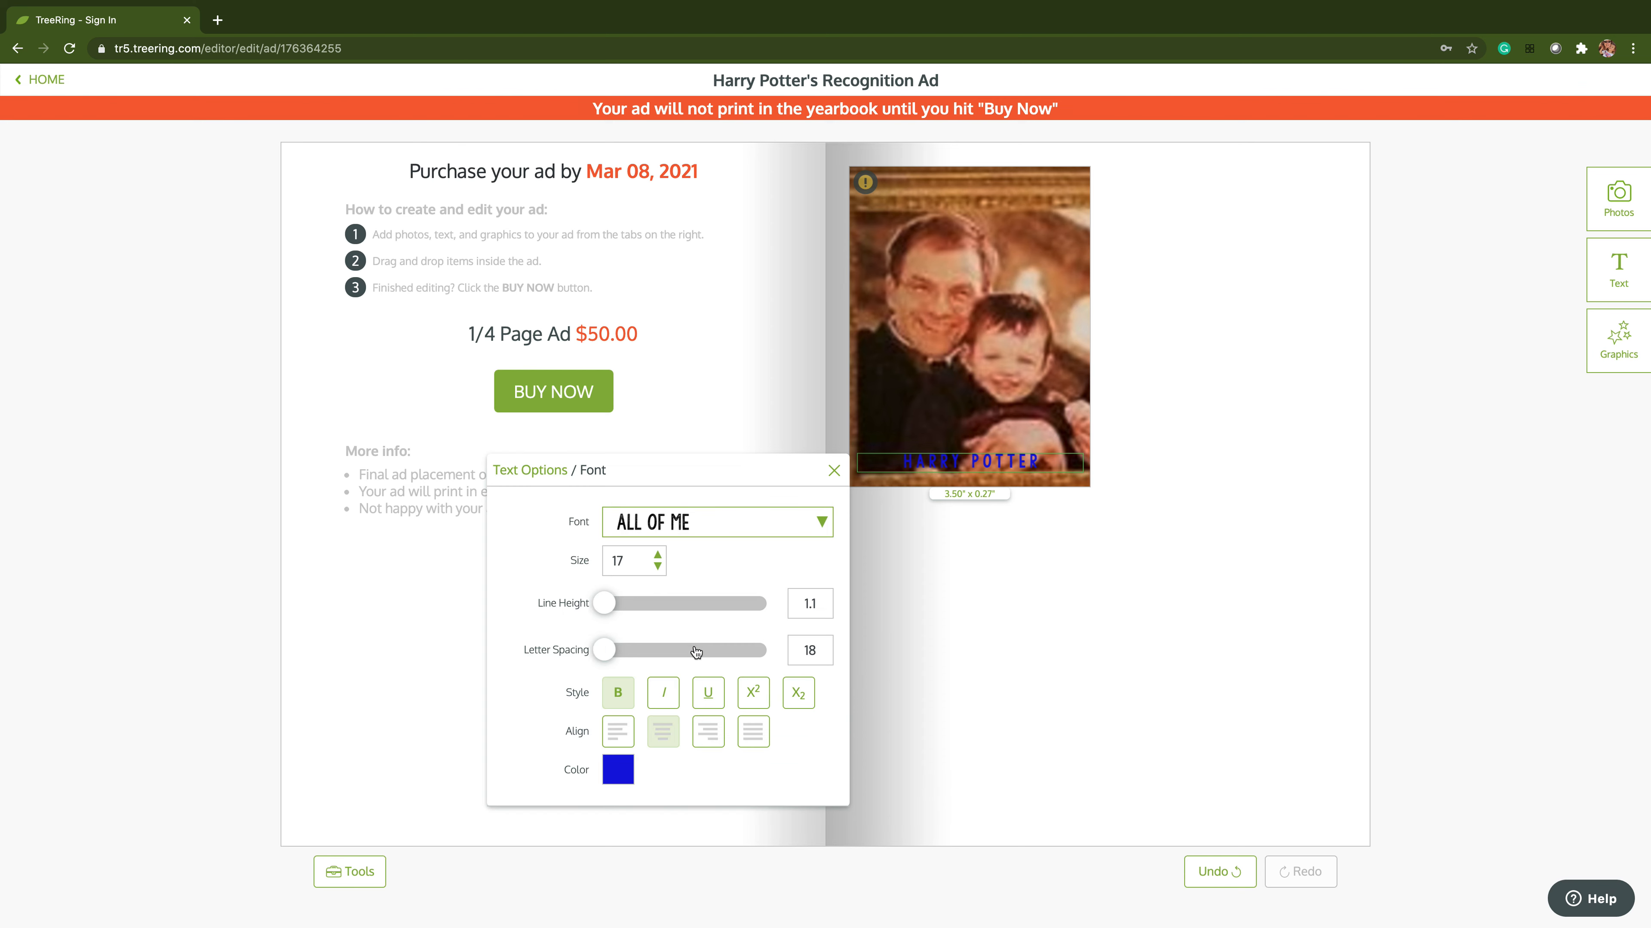
pyautogui.click(624, 758)
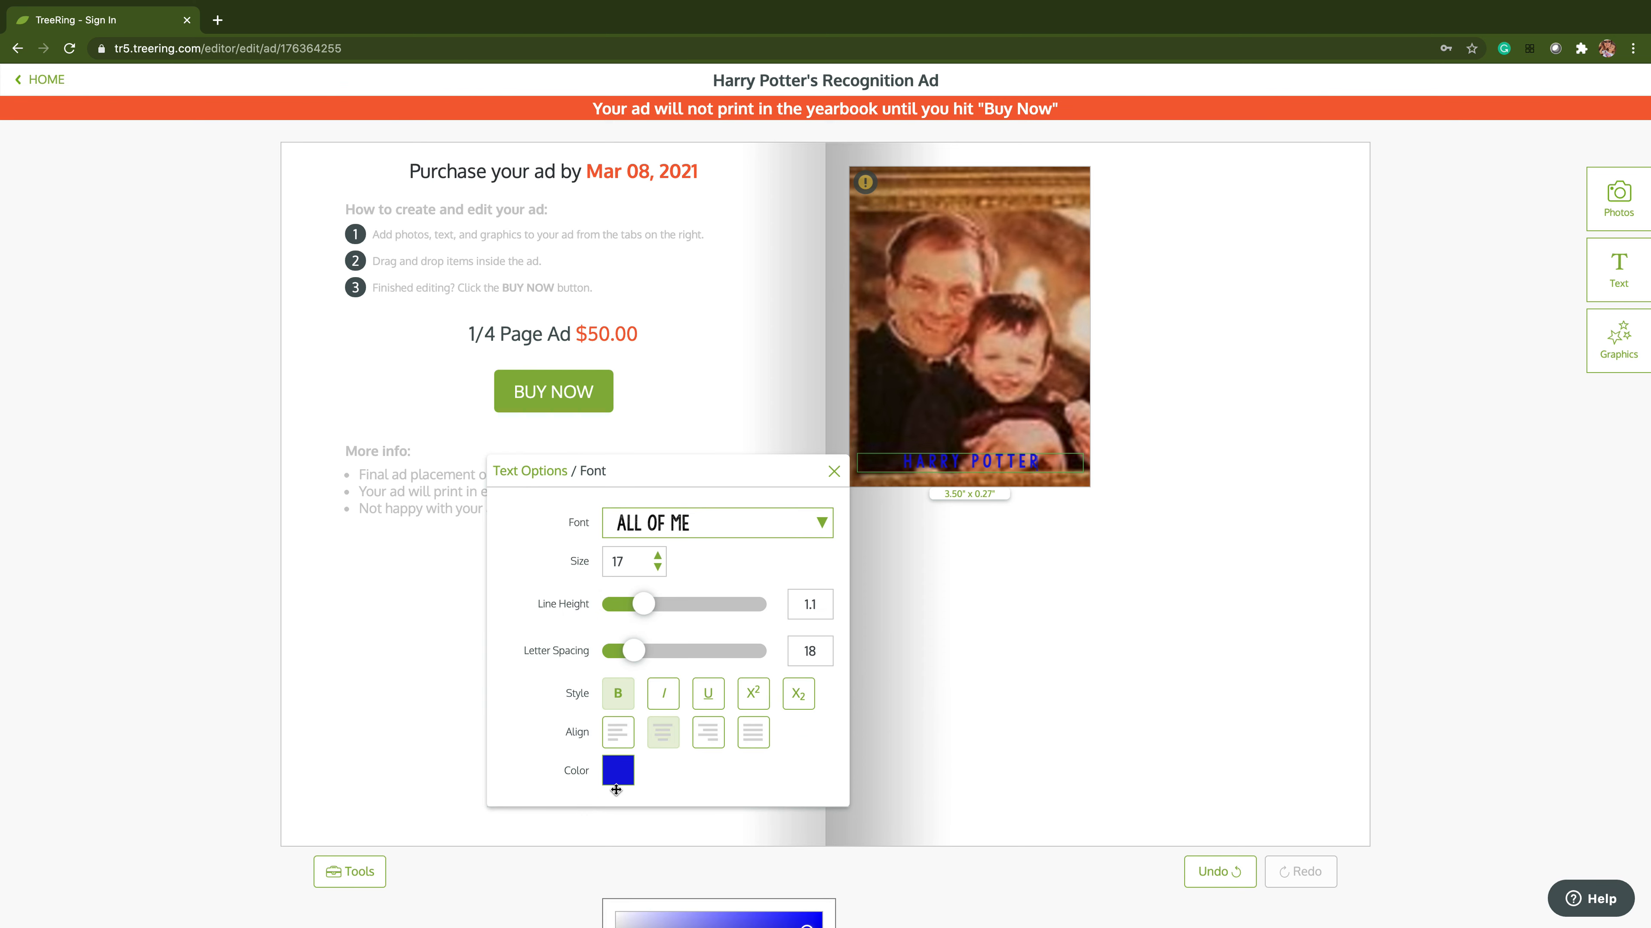
pyautogui.click(739, 764)
pyautogui.click(619, 772)
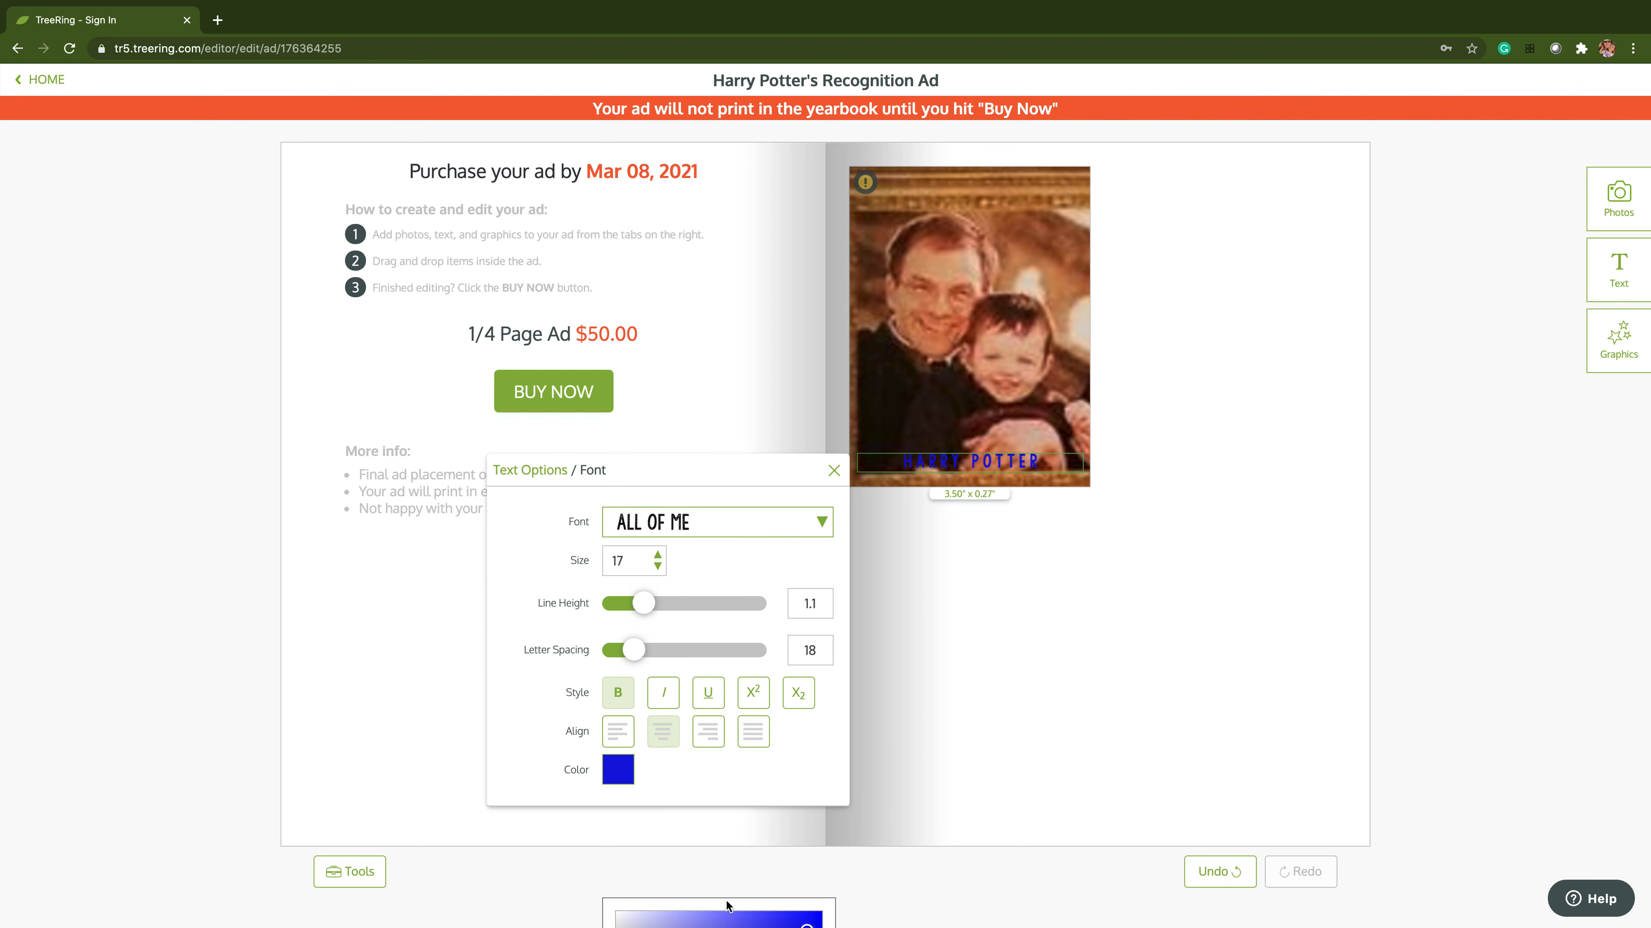
pyautogui.click(678, 885)
pyautogui.moveTo(680, 472); pyautogui.dragTo(694, 169)
pyautogui.moveTo(691, 132); pyautogui.dragTo(709, 161)
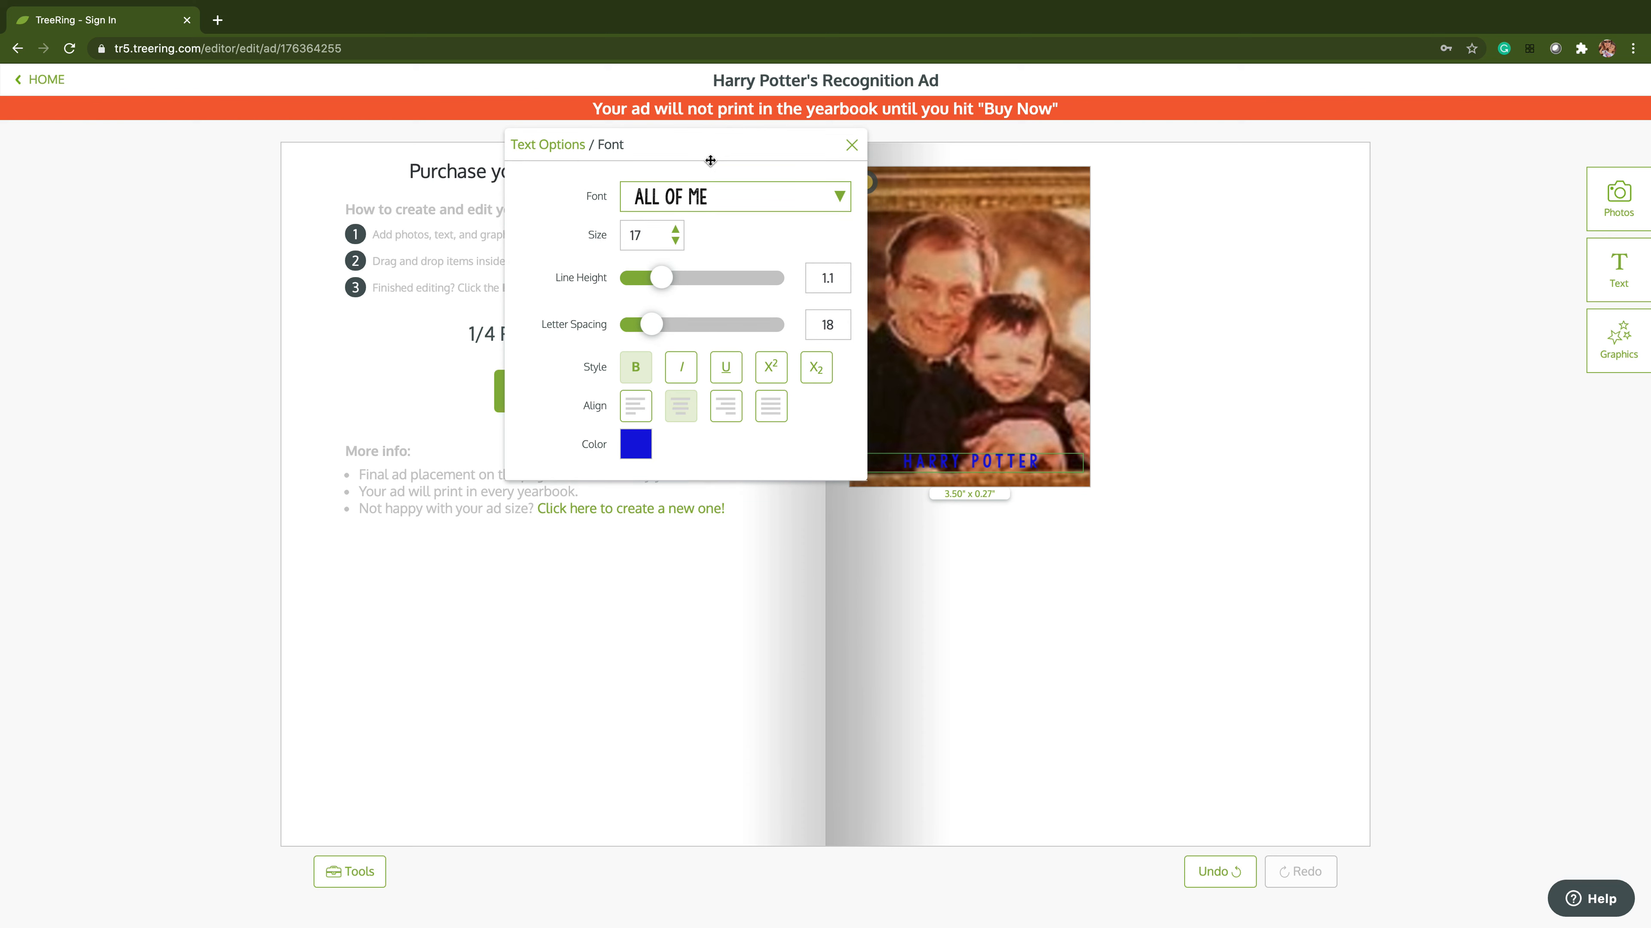
pyautogui.click(643, 442)
pyautogui.moveTo(824, 215); pyautogui.dragTo(634, 195)
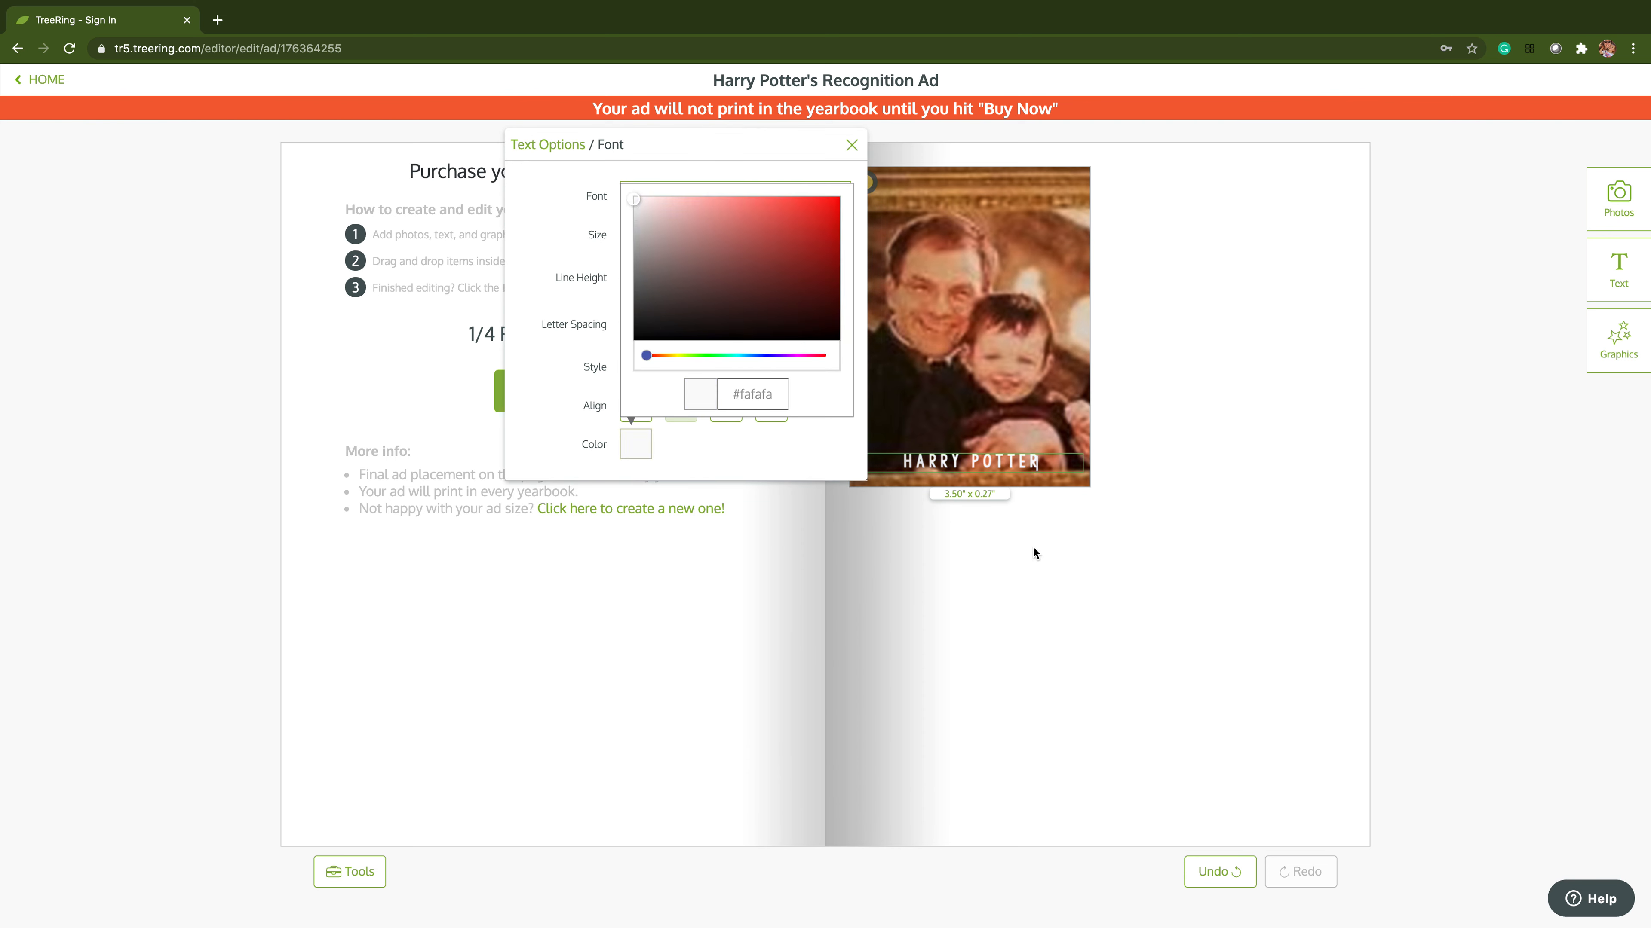
pyautogui.click(1174, 614)
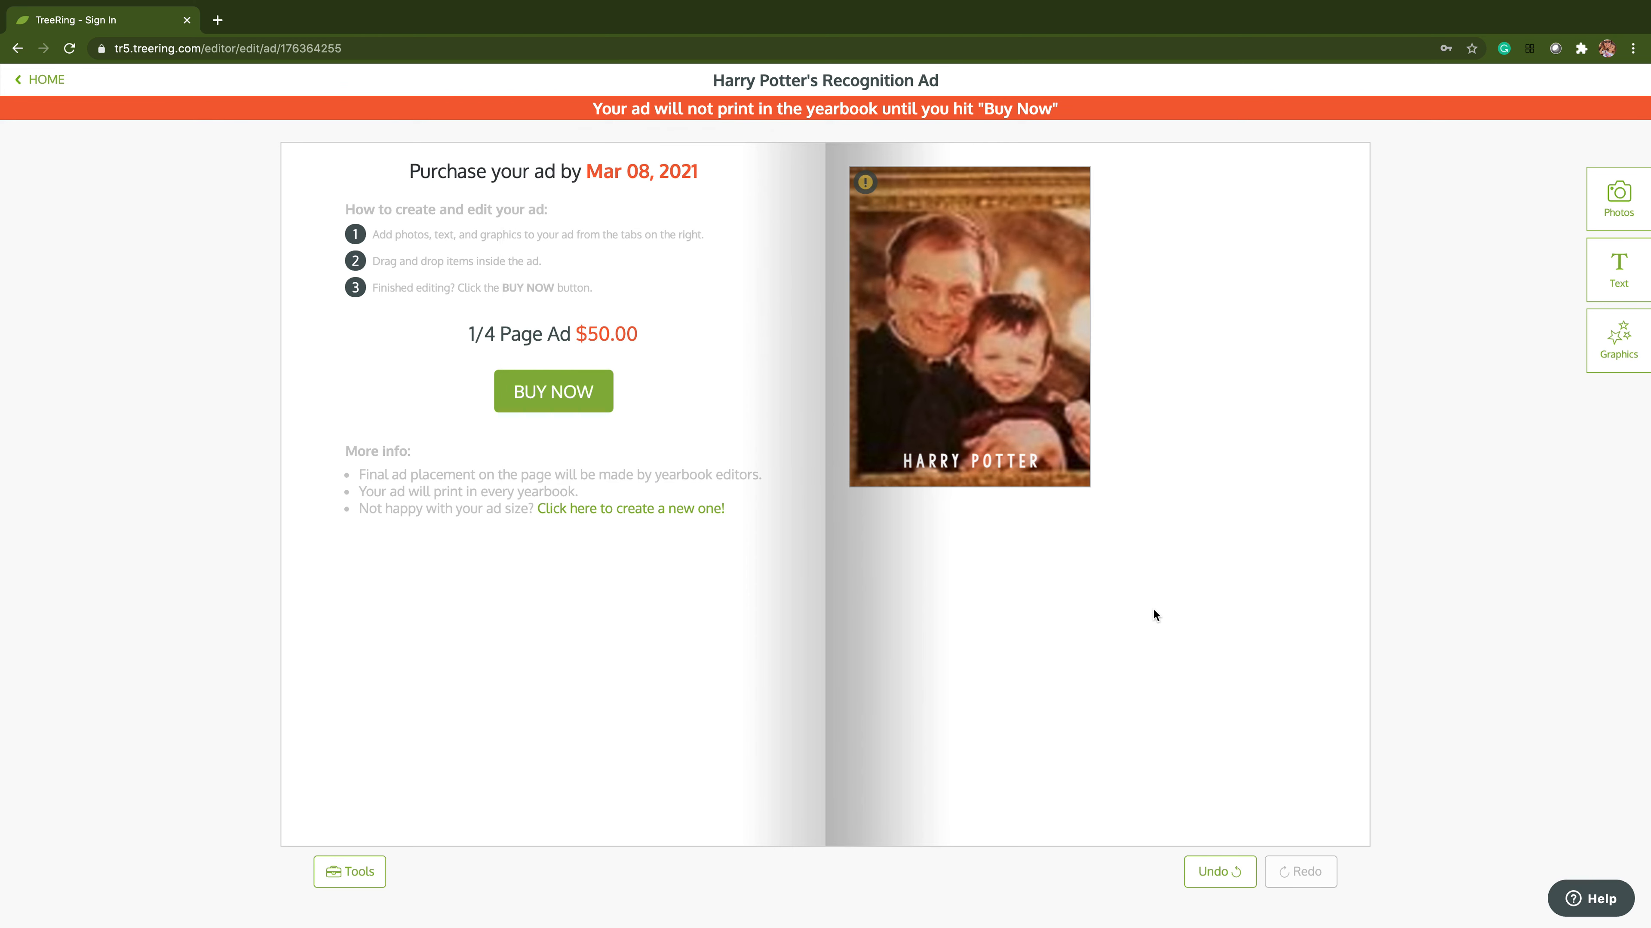
# Resize the family photo to about 3.55" x 2.70" and place it across the upper half of the ad
pyautogui.click(978, 421)
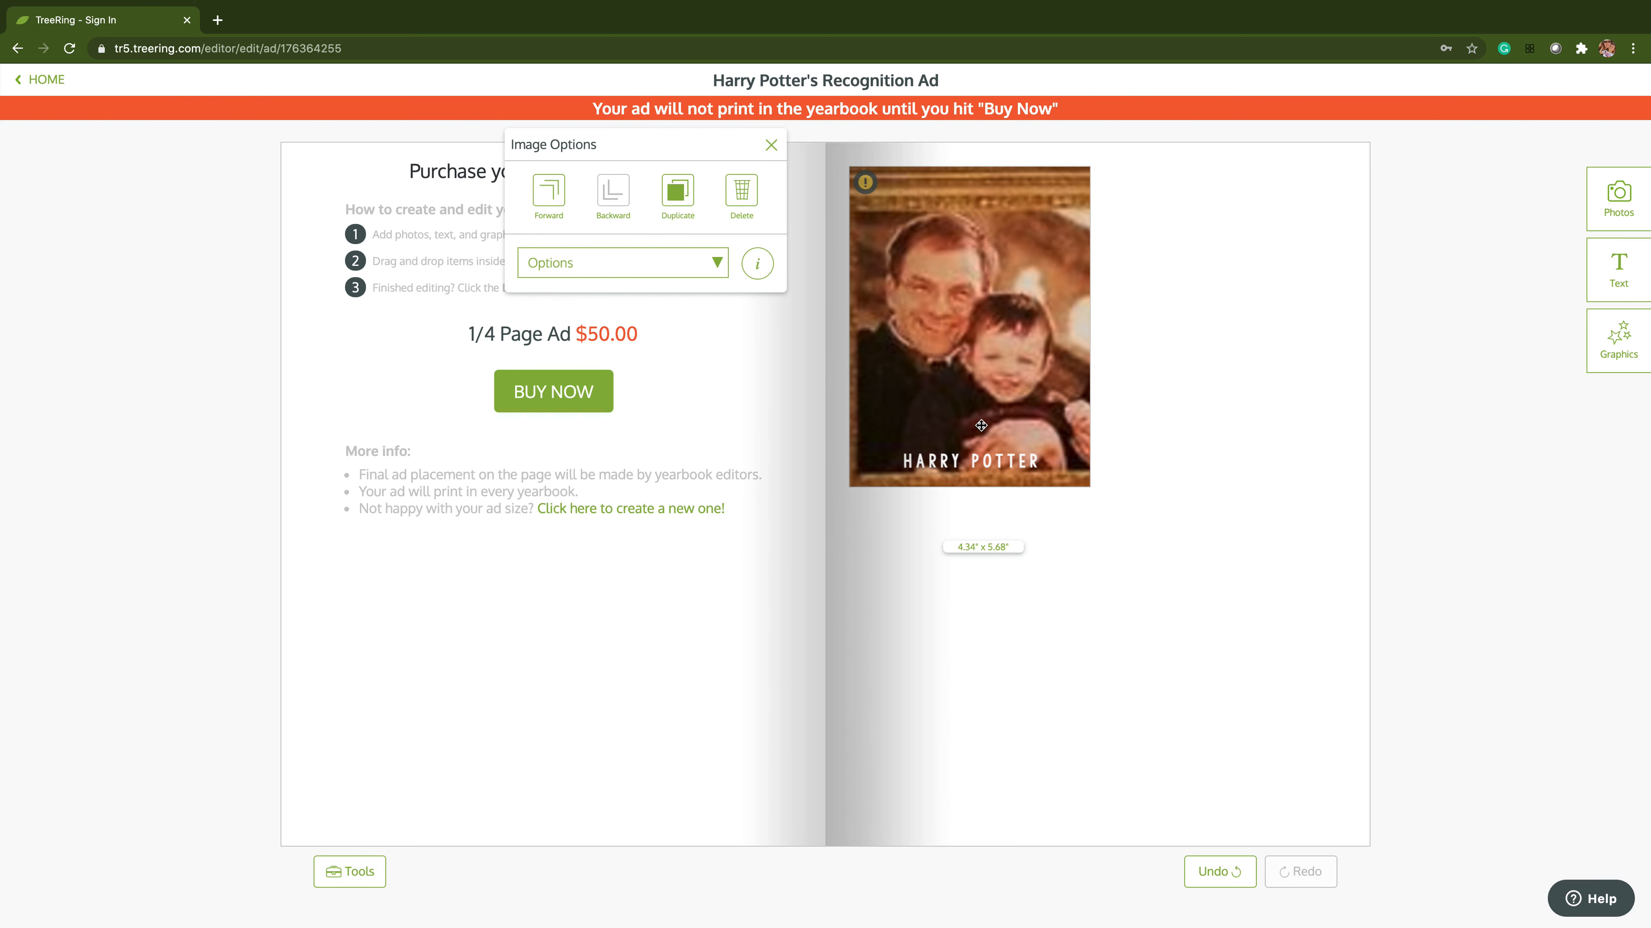
pyautogui.moveTo(1033, 212); pyautogui.dragTo(975, 296)
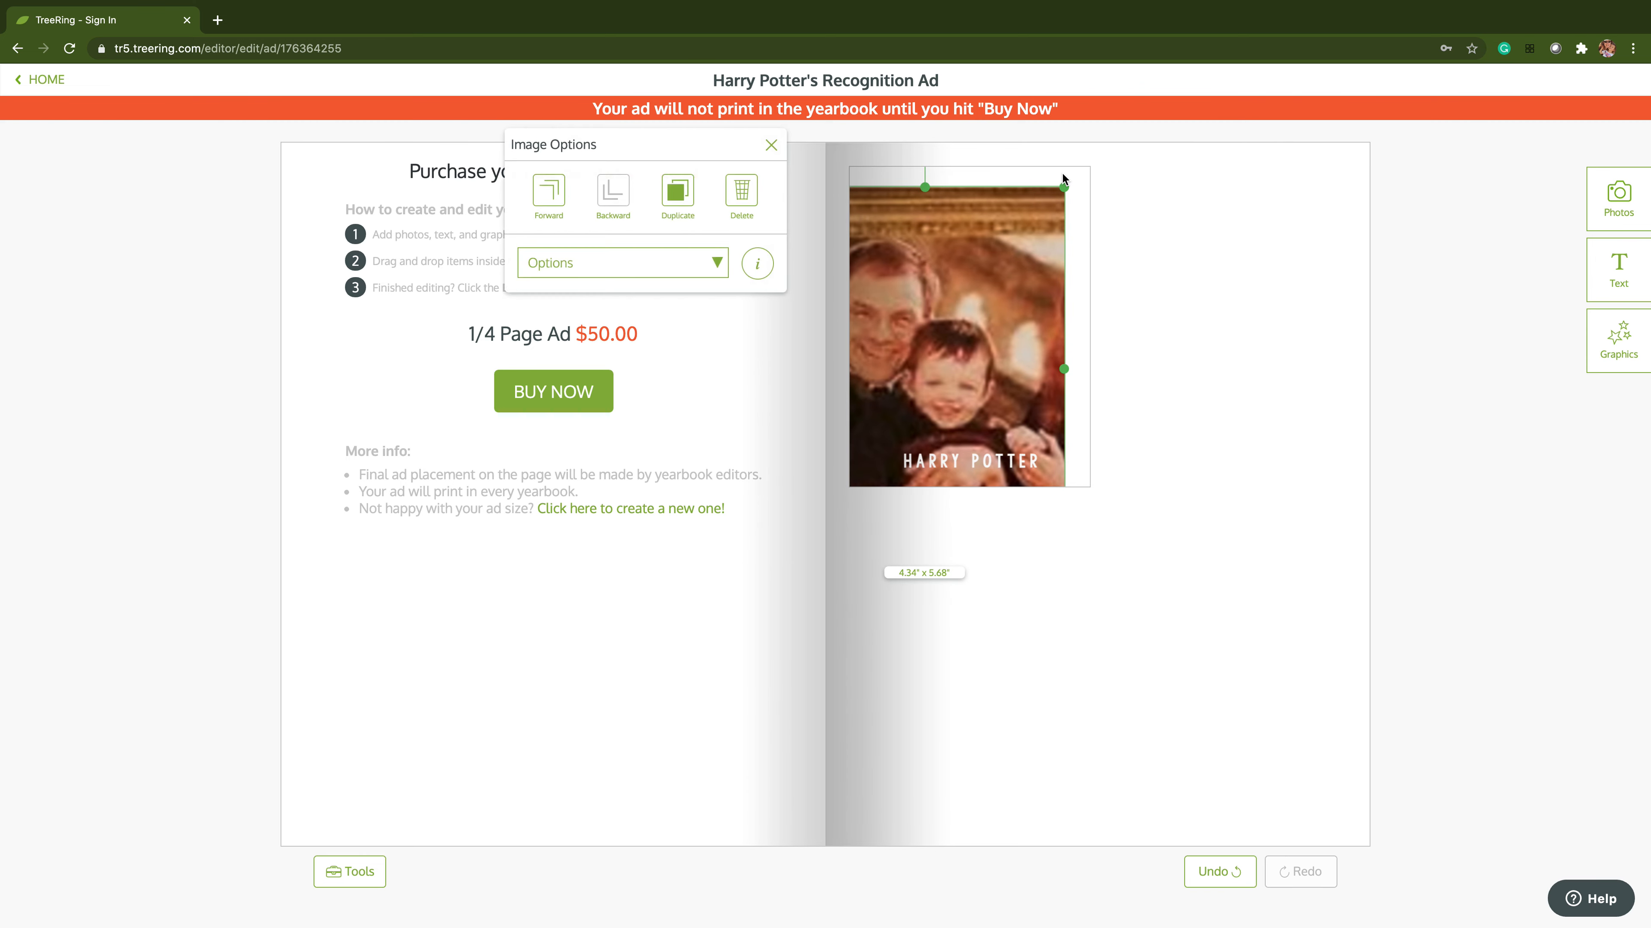
pyautogui.moveTo(1063, 186); pyautogui.dragTo(882, 409)
pyautogui.moveTo(953, 349); pyautogui.dragTo(960, 199)
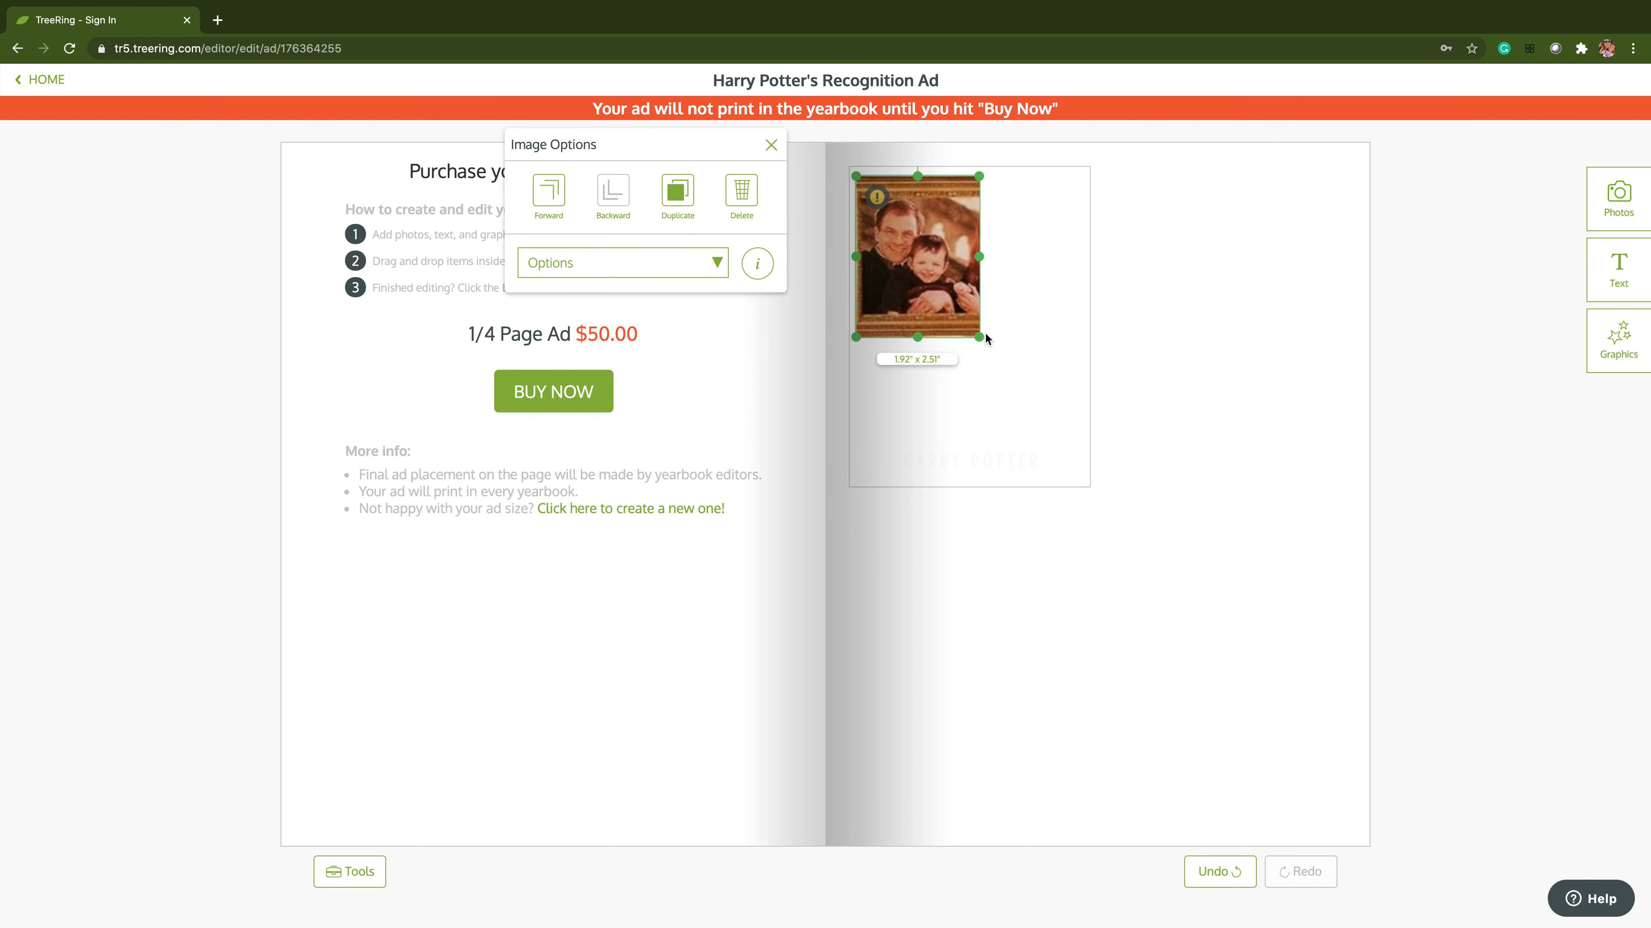
pyautogui.moveTo(986, 338); pyautogui.dragTo(993, 350)
pyautogui.moveTo(991, 263); pyautogui.dragTo(1087, 259)
# Zoom in on the family photo and adjust its crop so the three people fill the frame without the picture-frame border
pyautogui.click(678, 193)
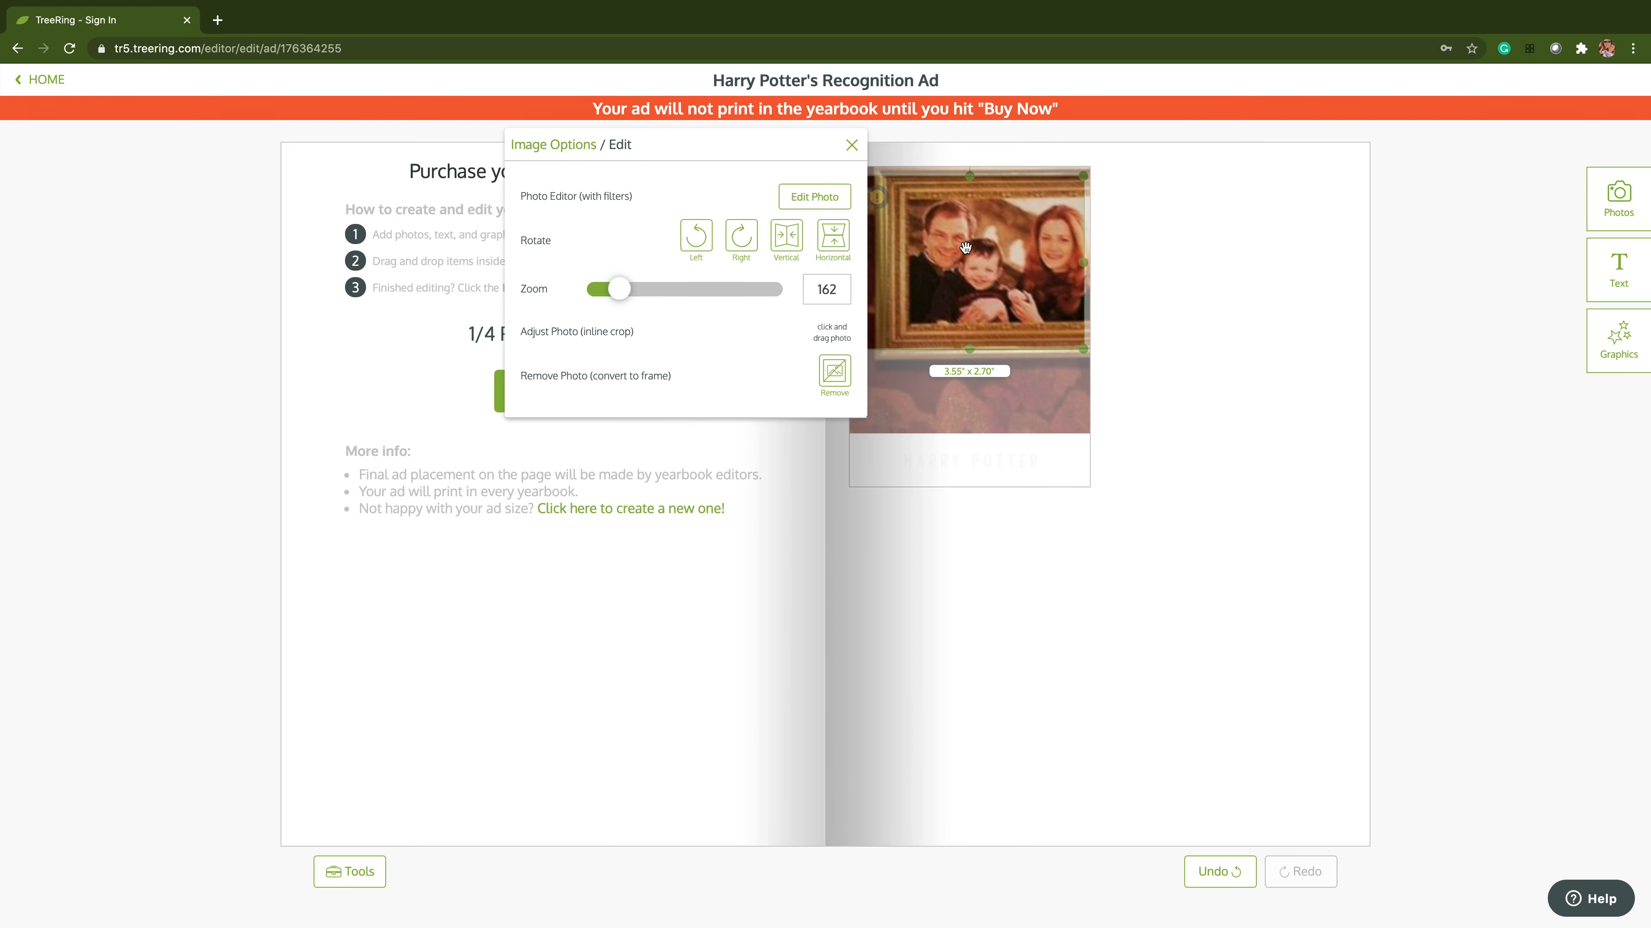
pyautogui.moveTo(622, 289); pyautogui.dragTo(635, 288)
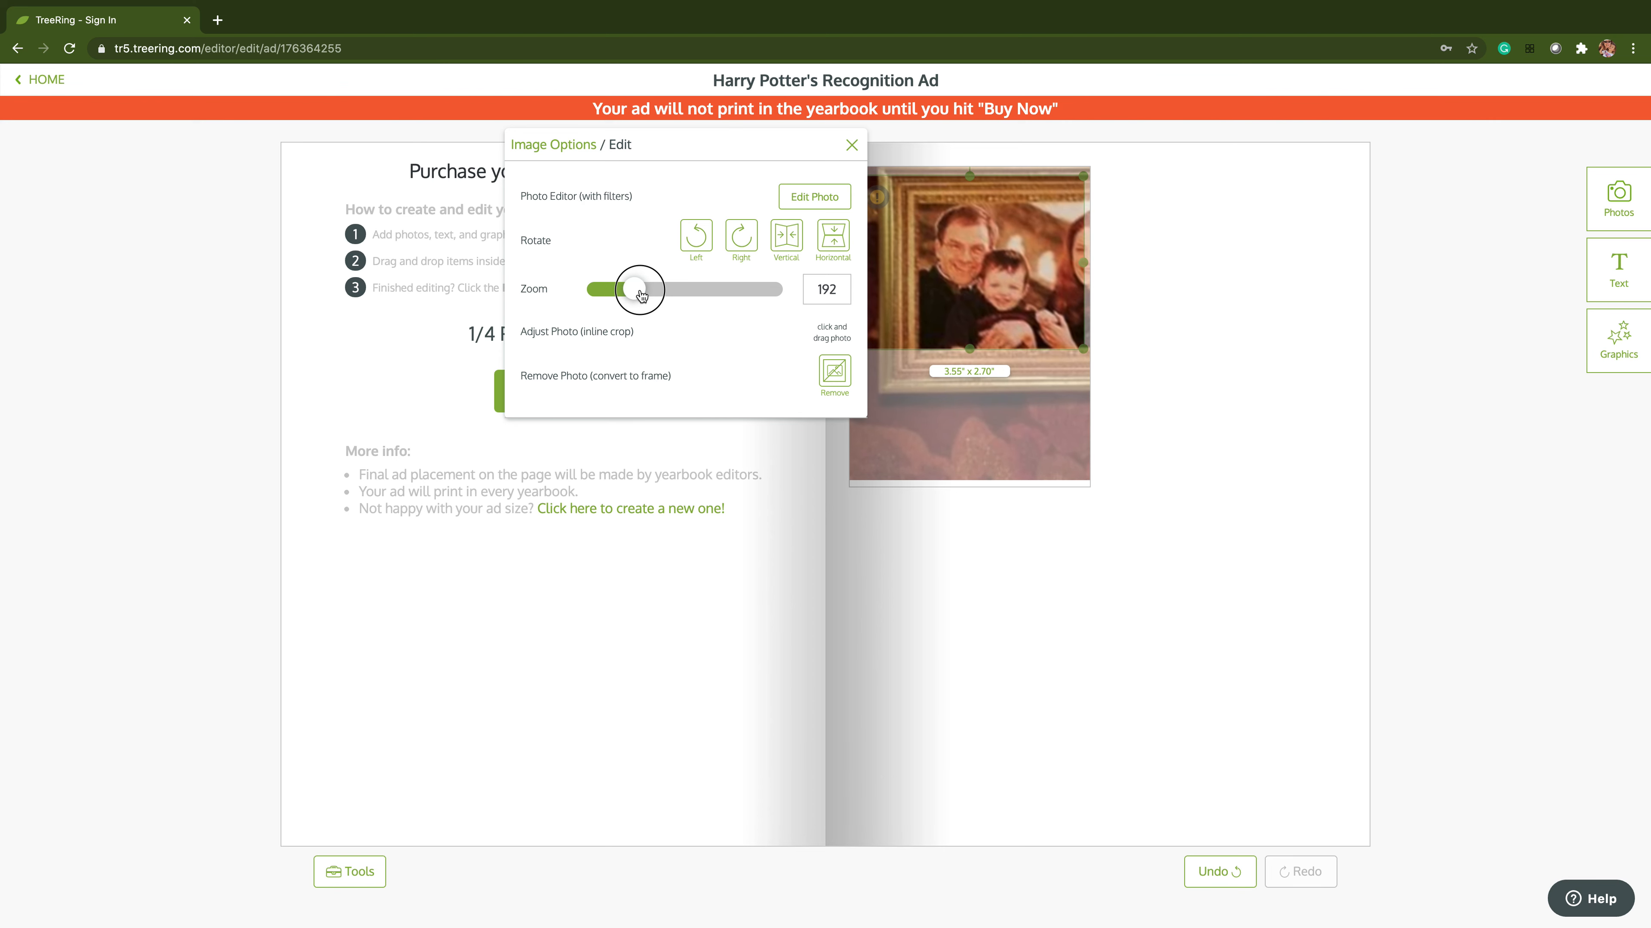
pyautogui.moveTo(990, 290); pyautogui.dragTo(931, 273)
pyautogui.moveTo(649, 298); pyautogui.dragTo(653, 297)
pyautogui.moveTo(964, 263); pyautogui.dragTo(962, 260)
pyautogui.moveTo(668, 300); pyautogui.dragTo(669, 298)
pyautogui.moveTo(1036, 260); pyautogui.dragTo(1003, 260)
pyautogui.click(1247, 252)
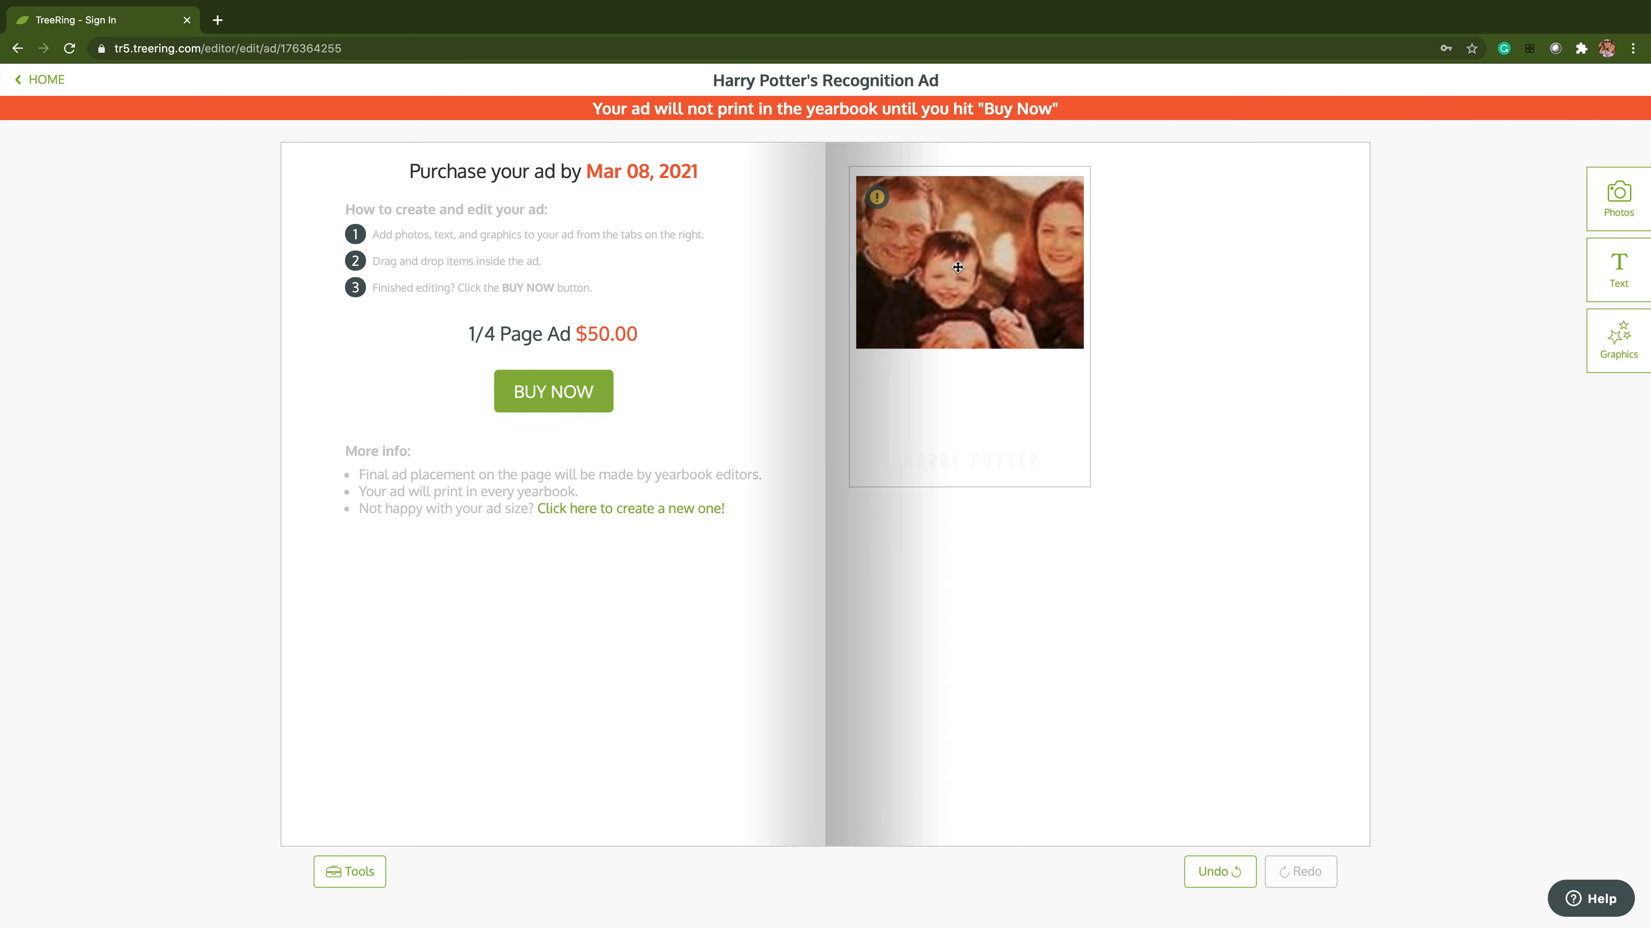
# Add a new photo placeholder of about 1.61" x 1.41" below the family photo and move the student name down to the ad's bottom edge
pyautogui.moveTo(874, 200)
pyautogui.click(1618, 215)
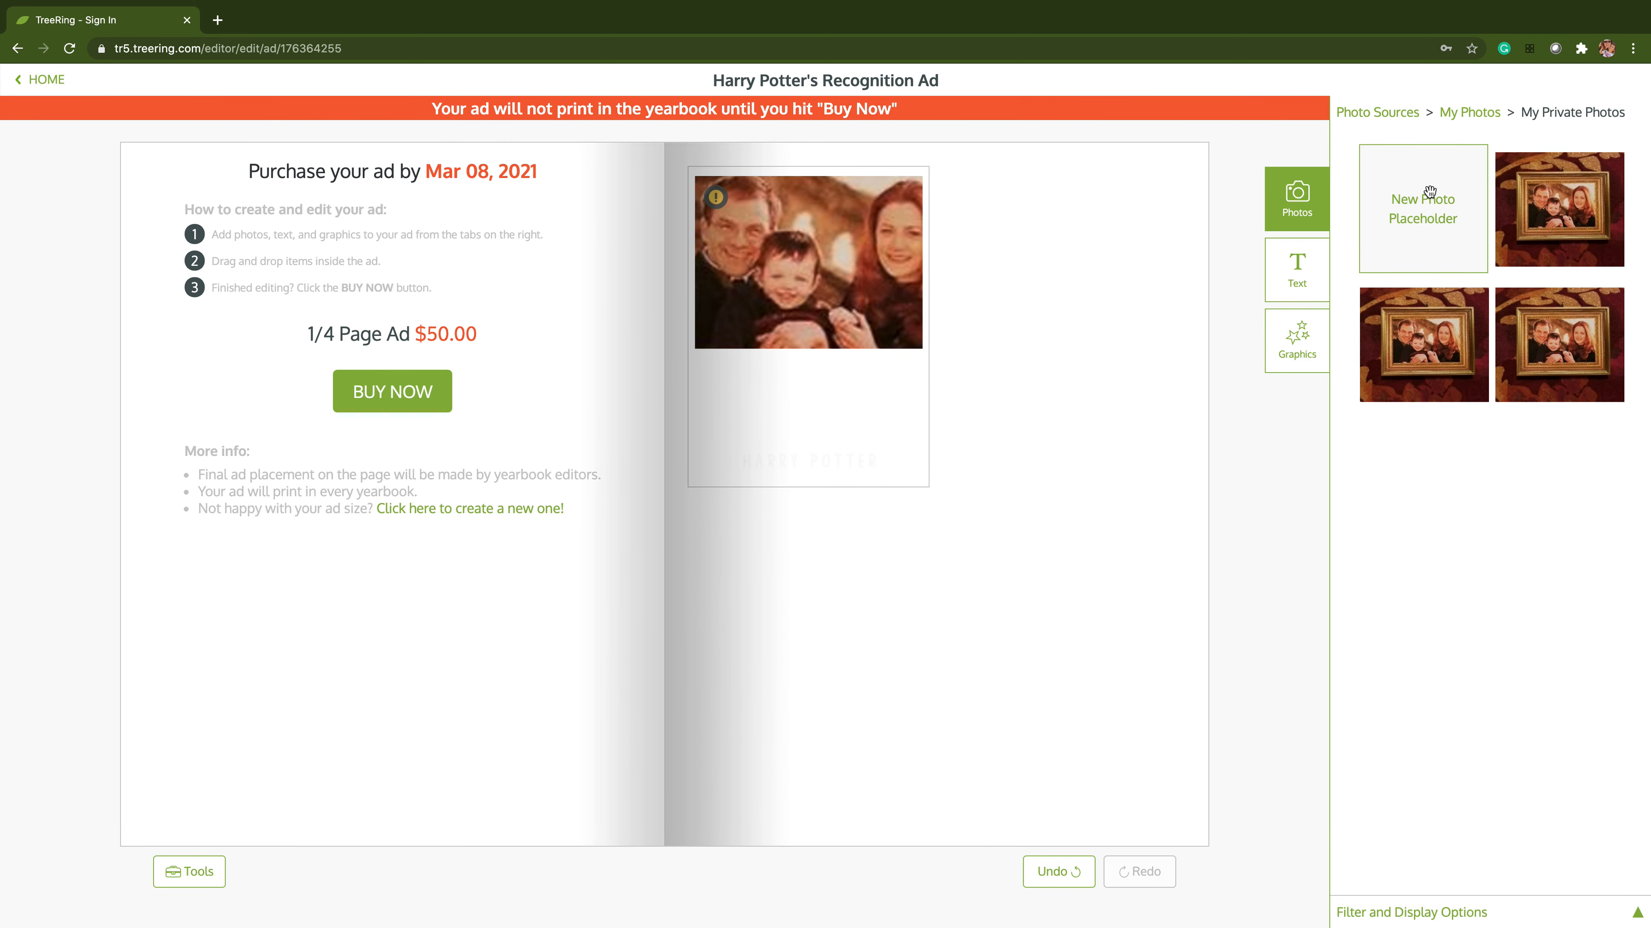
pyautogui.moveTo(1422, 193); pyautogui.dragTo(770, 384)
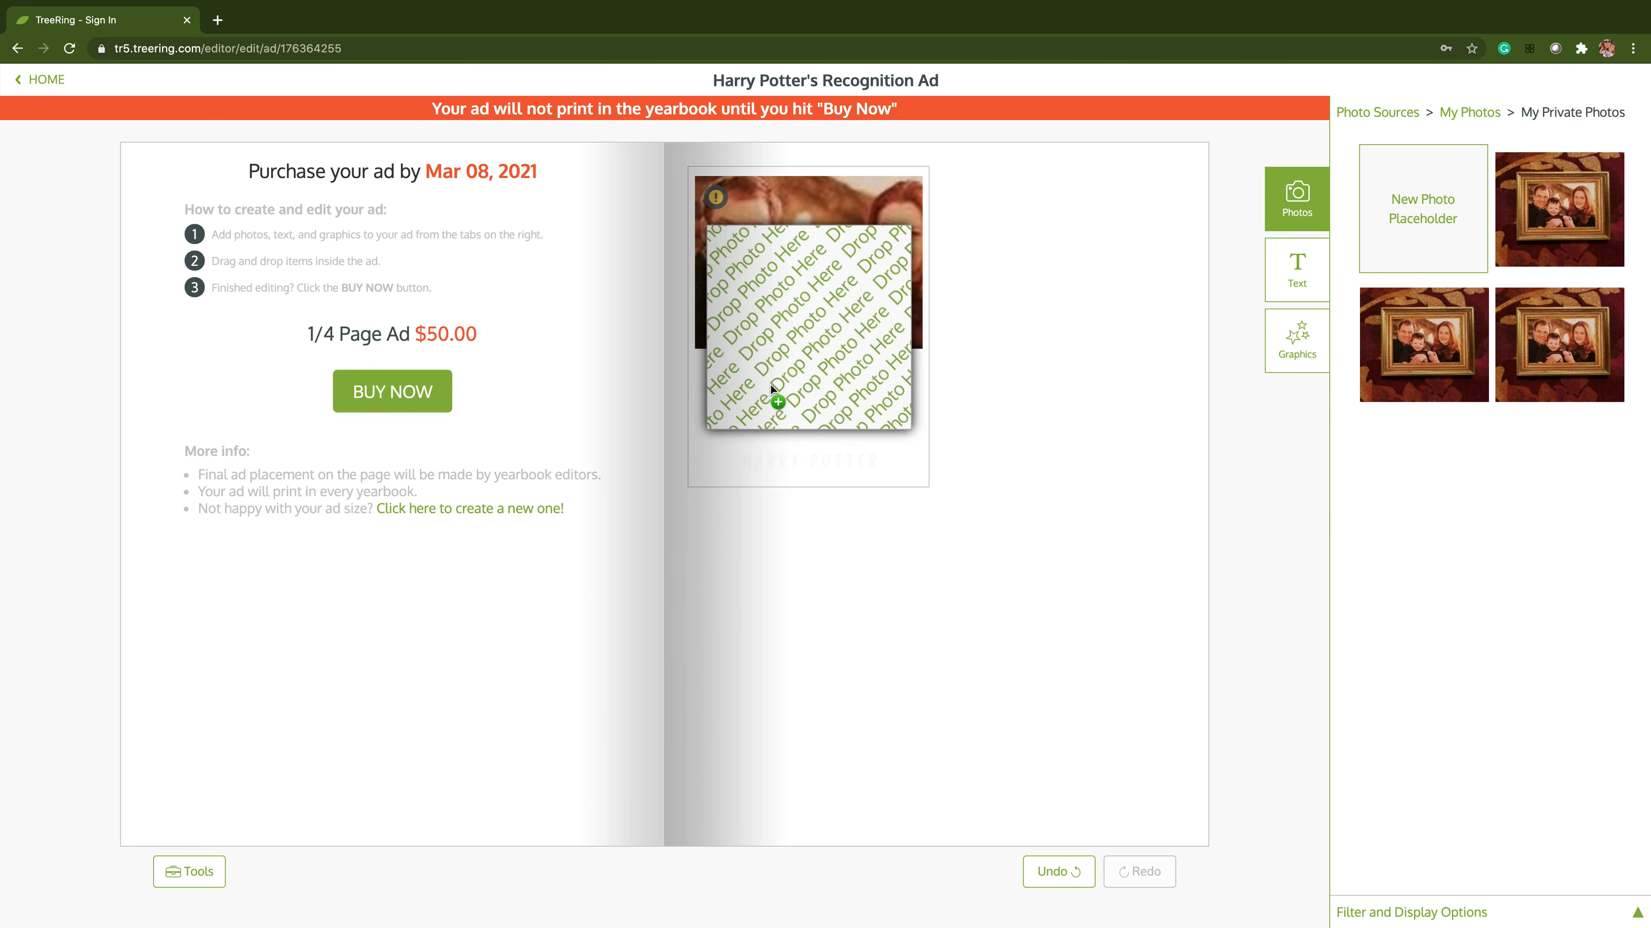
pyautogui.click(812, 280)
pyautogui.moveTo(1072, 225); pyautogui.dragTo(949, 341)
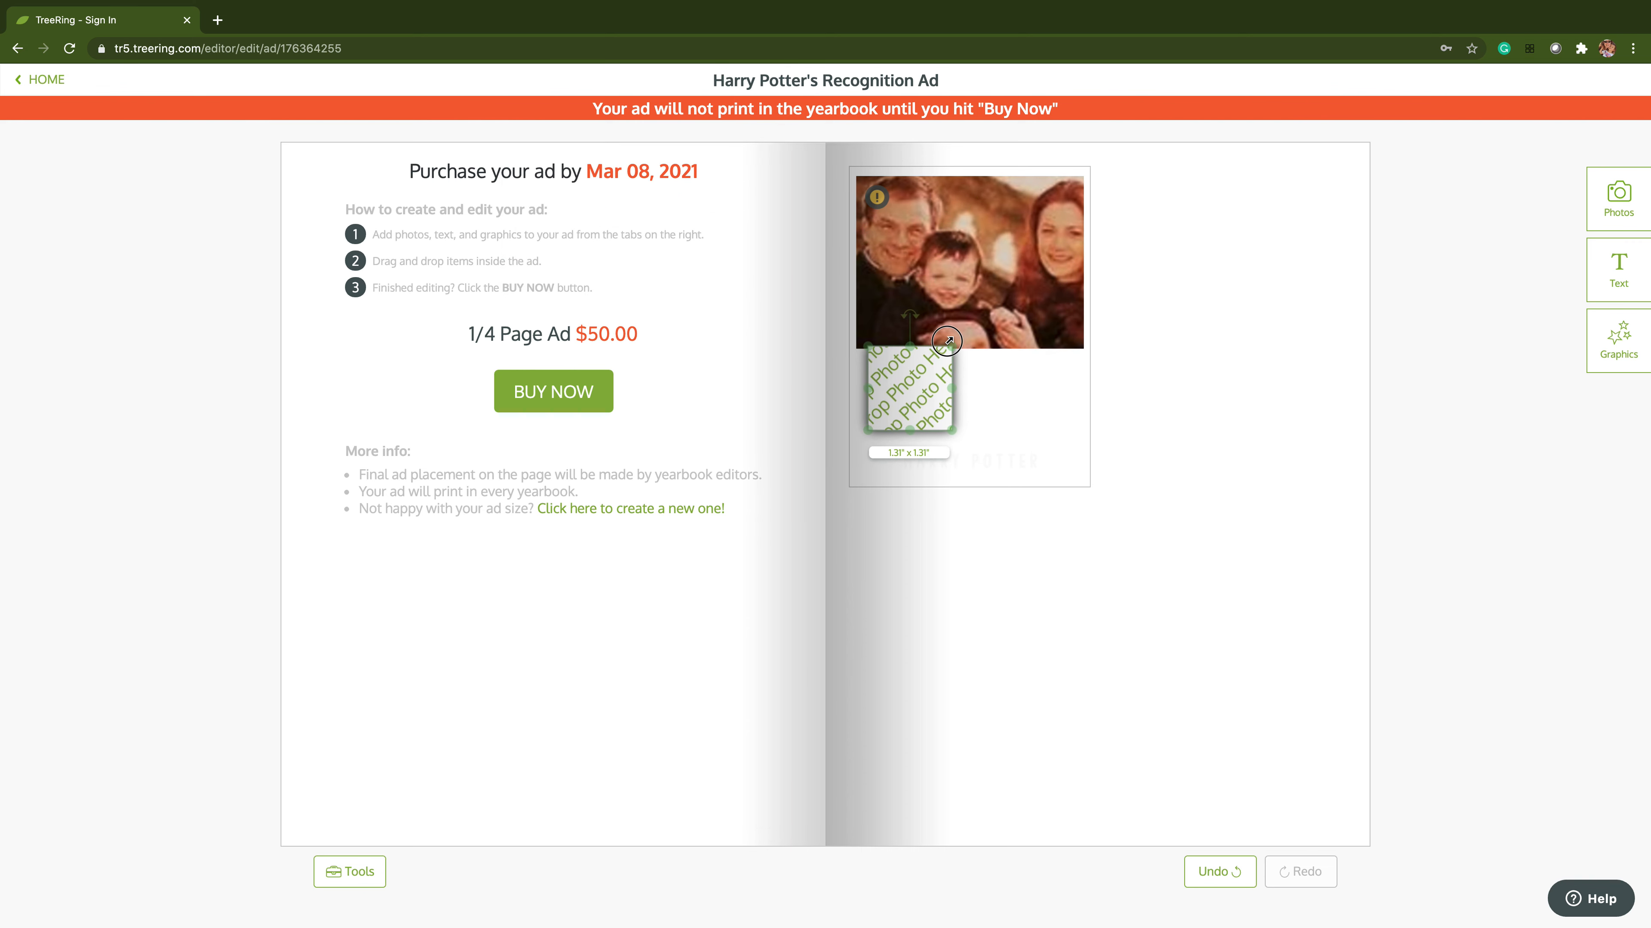
pyautogui.moveTo(893, 396); pyautogui.dragTo(1081, 403)
pyautogui.moveTo(971, 454); pyautogui.dragTo(966, 460)
pyautogui.moveTo(1082, 415); pyautogui.dragTo(1009, 475)
# Change the student name heading's font color to dark brown
pyautogui.click(993, 455)
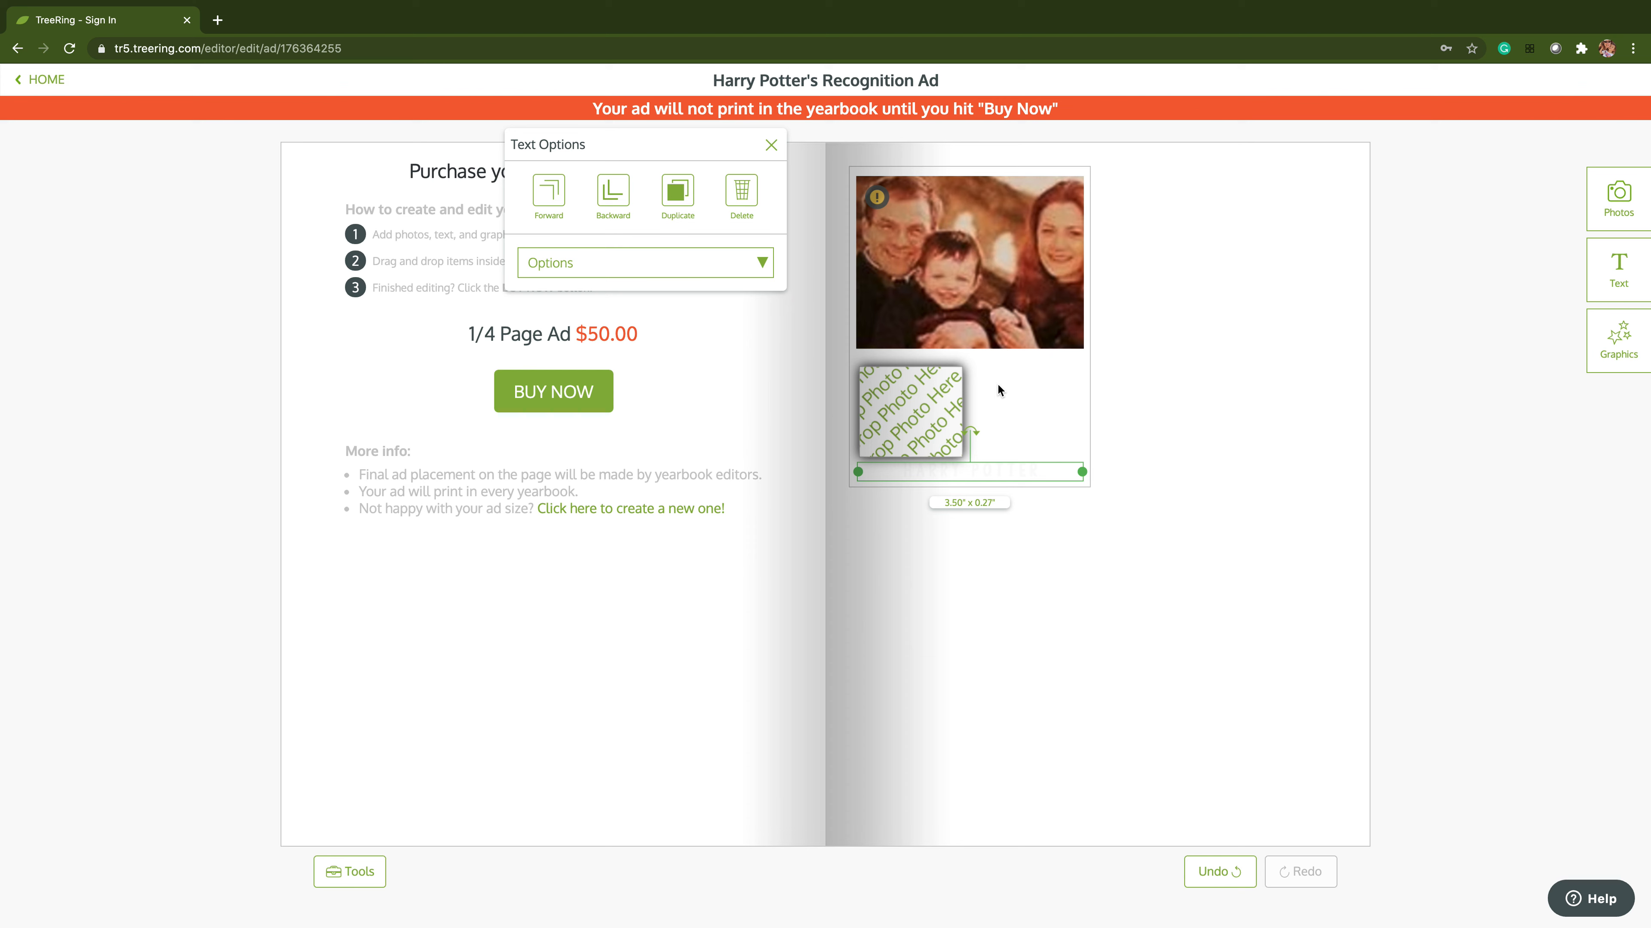
pyautogui.click(702, 266)
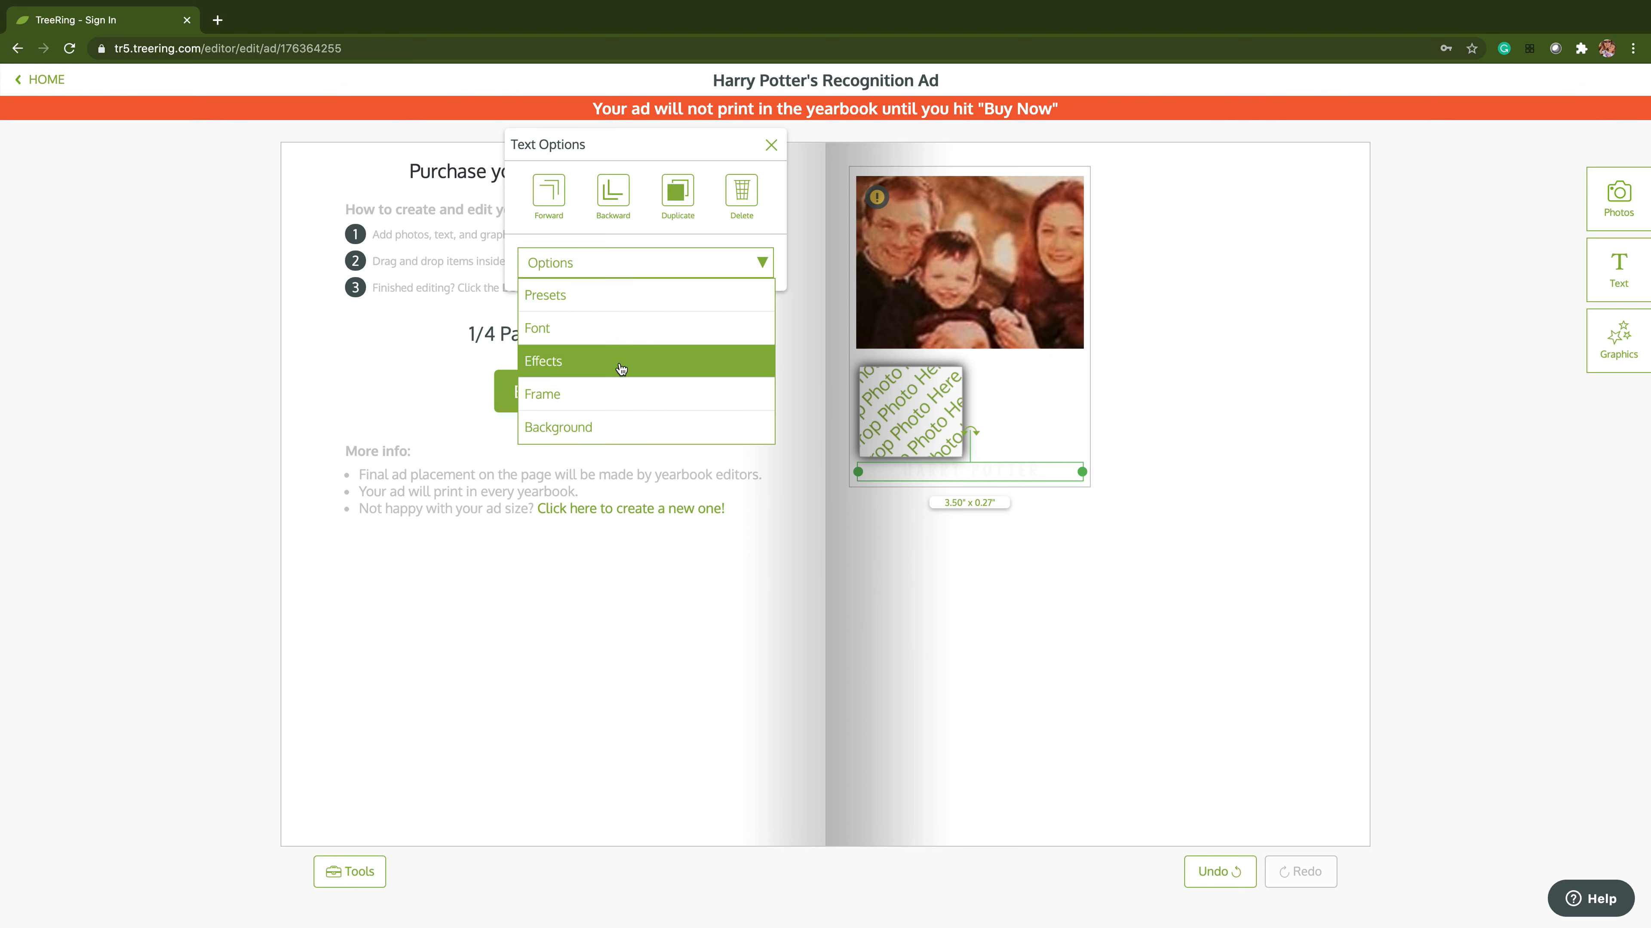
pyautogui.click(618, 325)
pyautogui.click(640, 457)
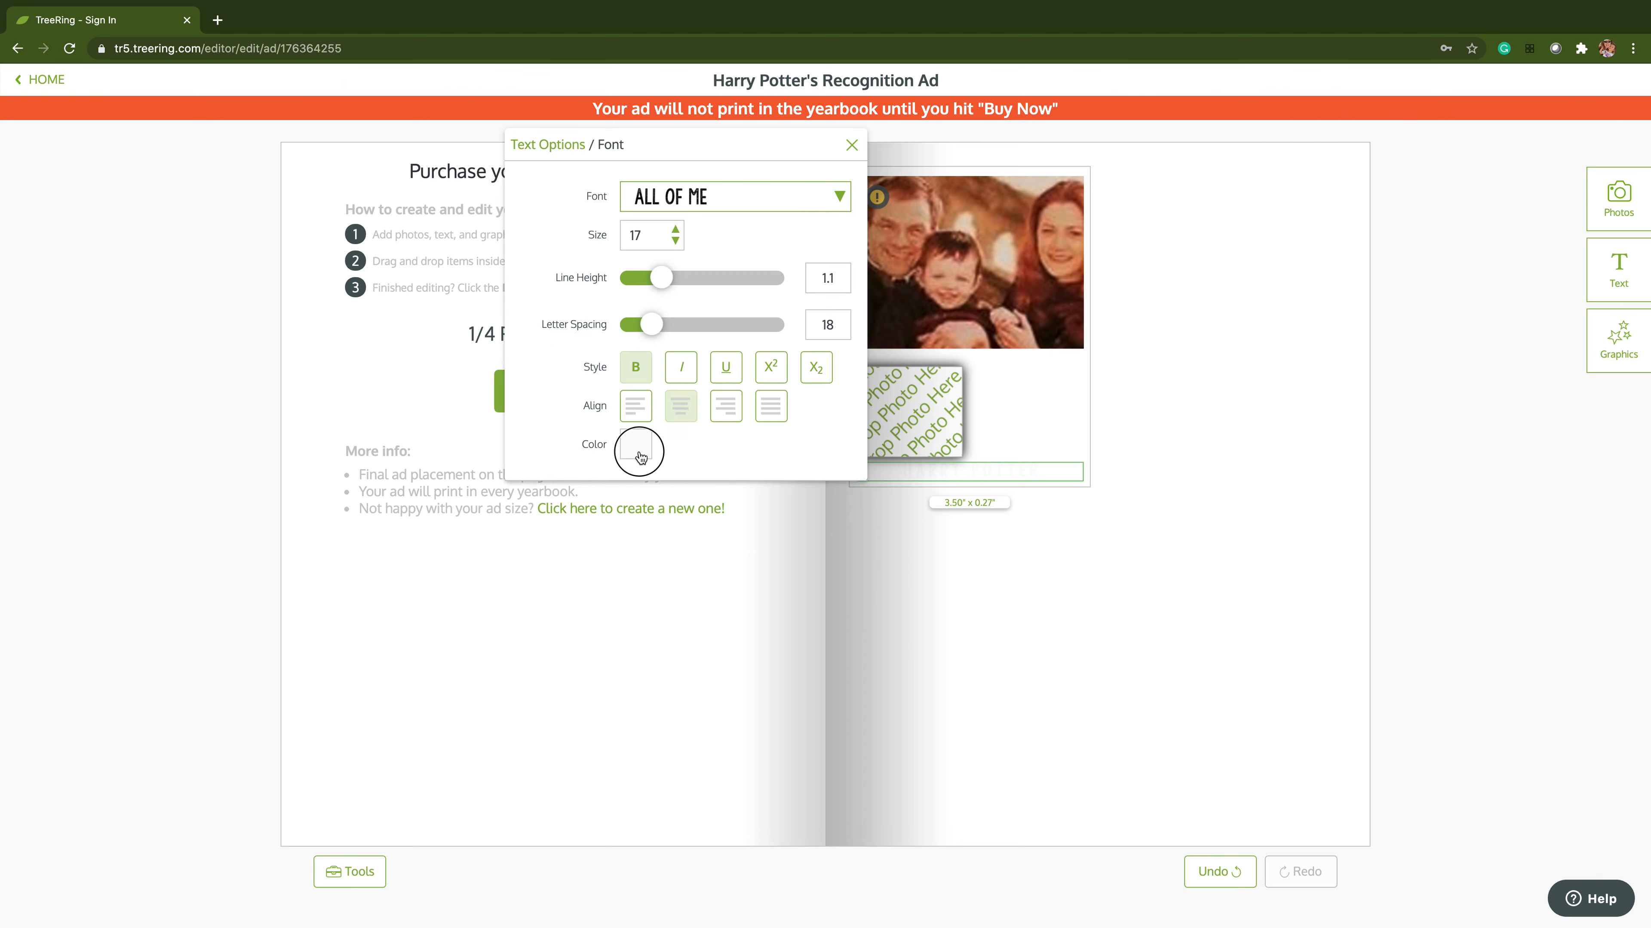
pyautogui.click(753, 301)
pyautogui.click(1077, 535)
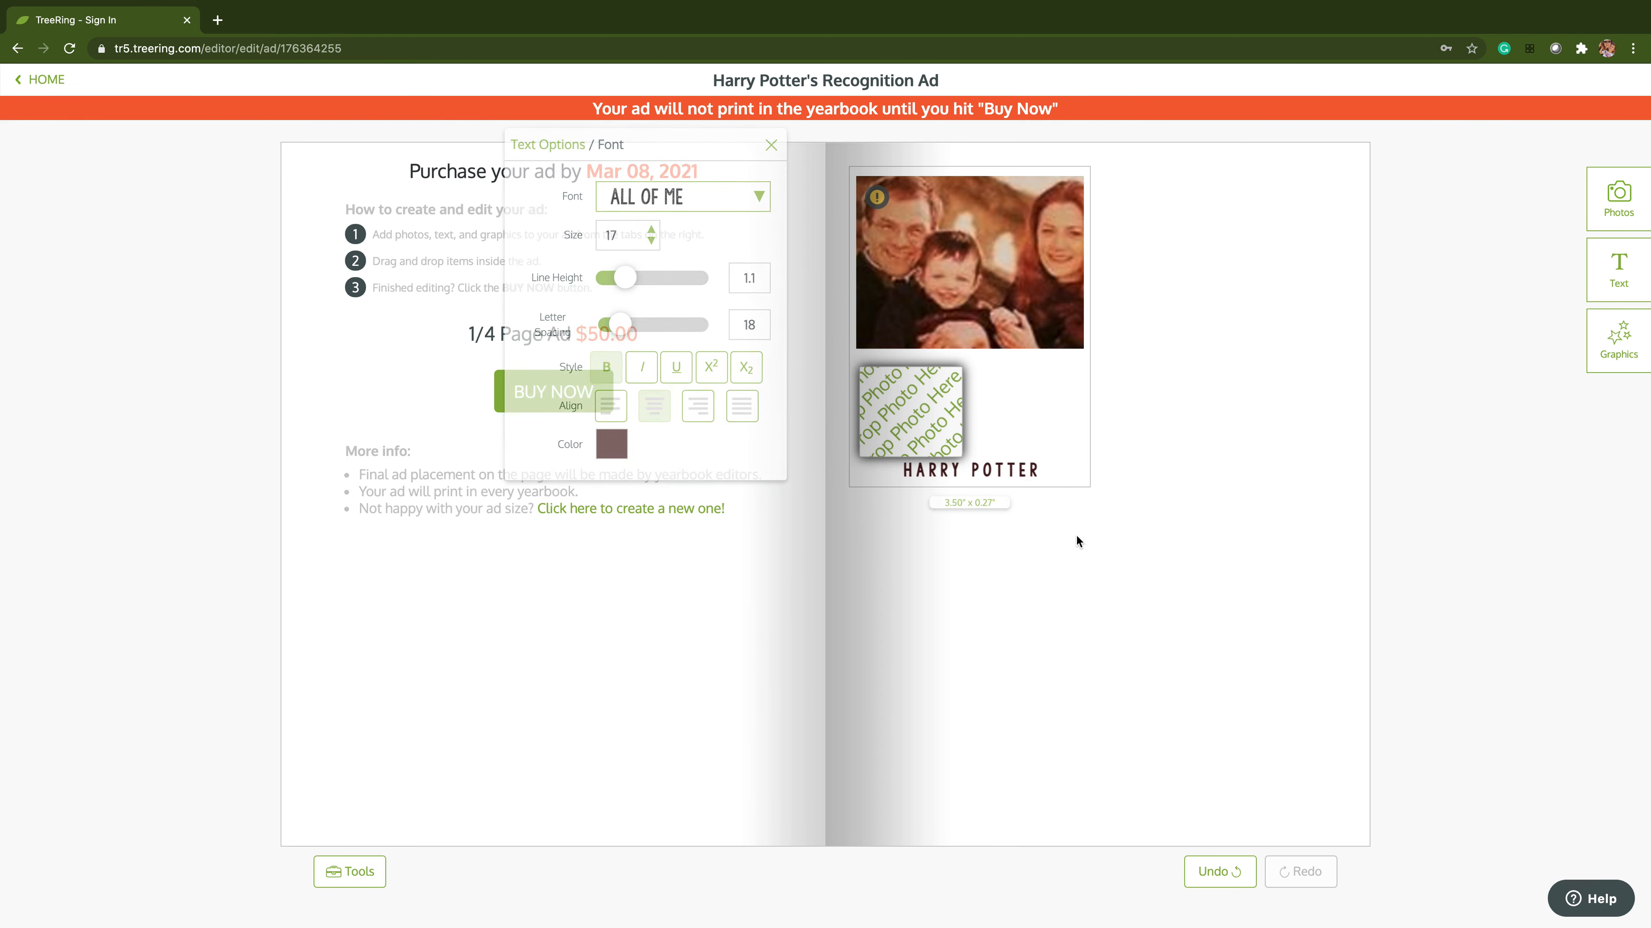
# Move the small photo placeholder up slightly, clear of the student name, and fill it with the framed family photo from My Private Photos
pyautogui.click(923, 404)
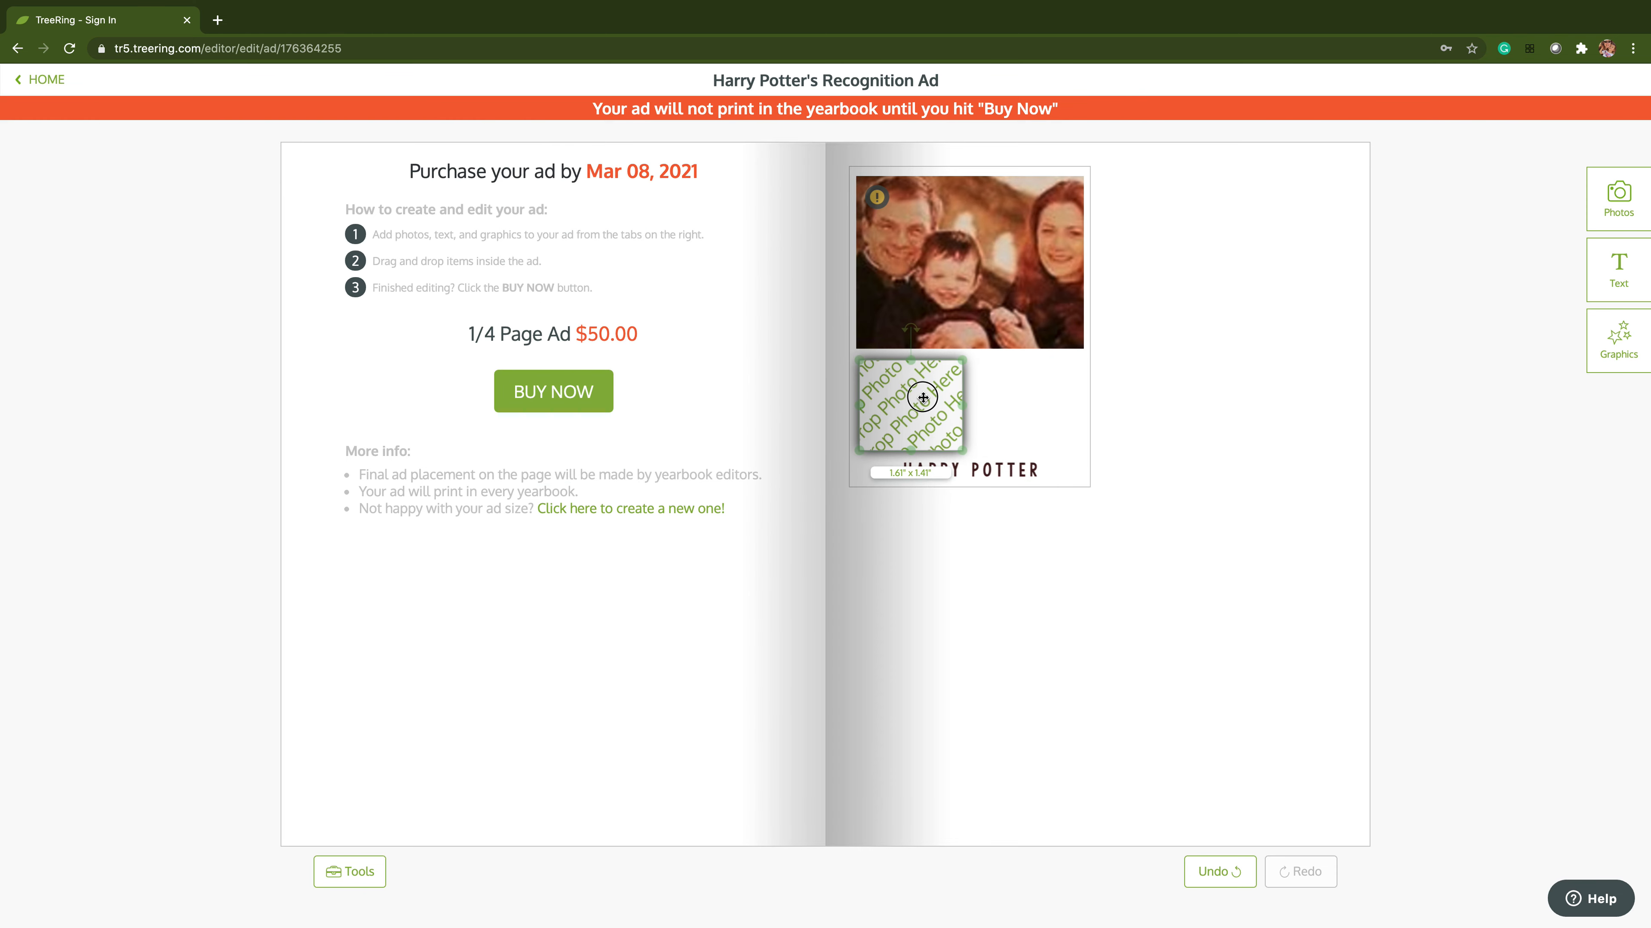
pyautogui.click(1617, 199)
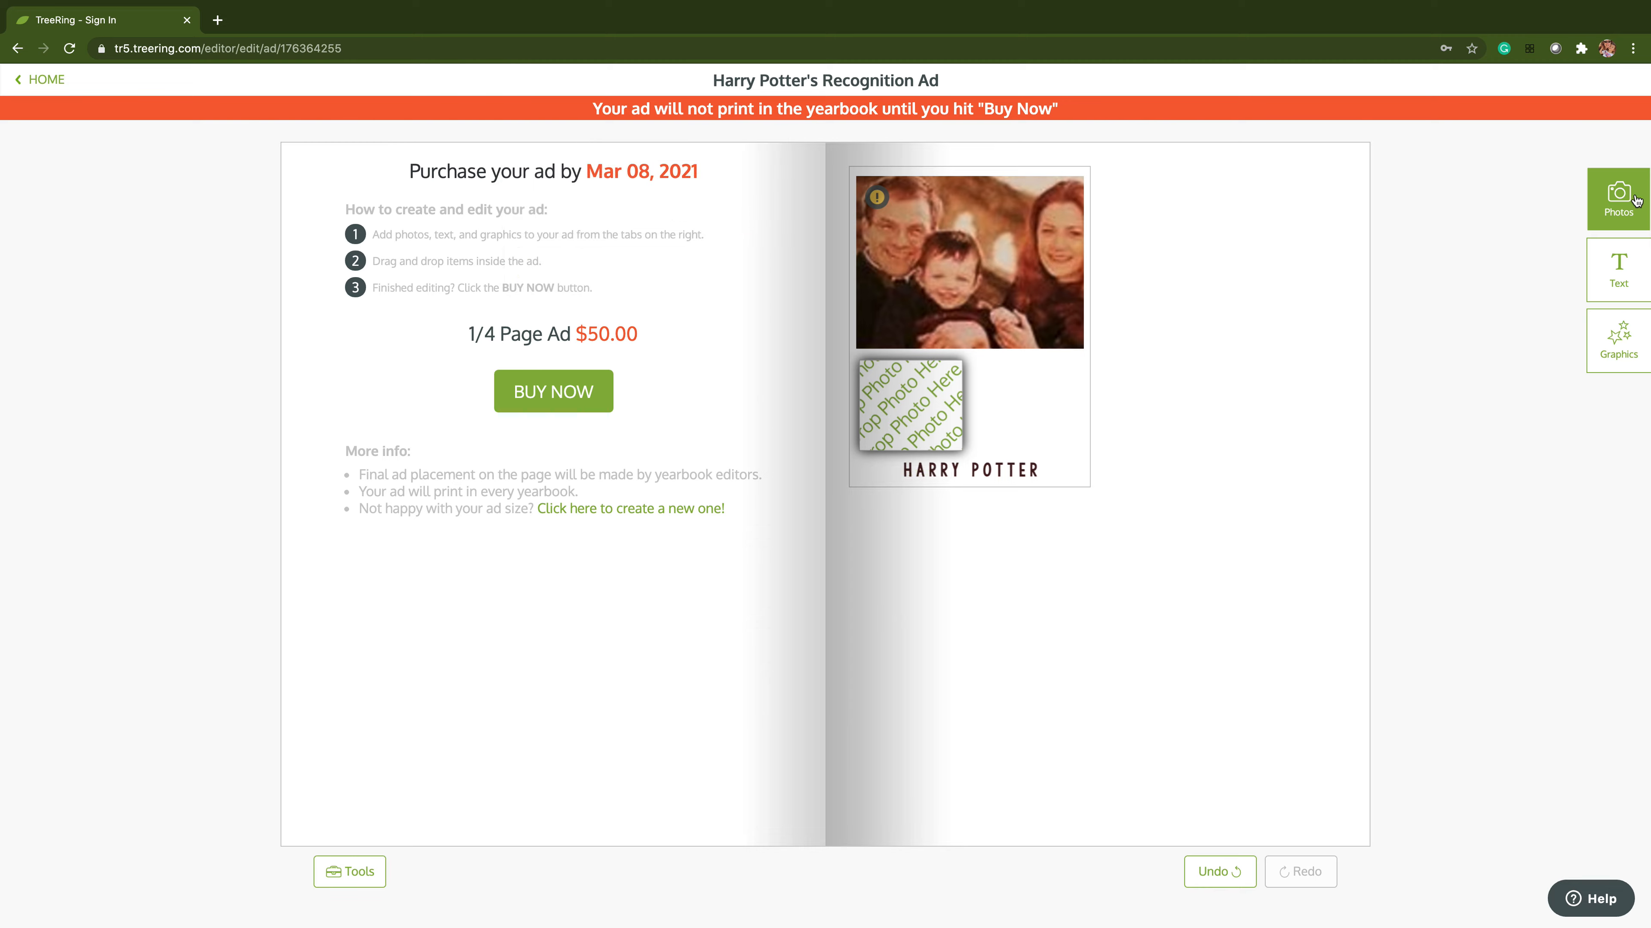
pyautogui.moveTo(1573, 208); pyautogui.dragTo(757, 428)
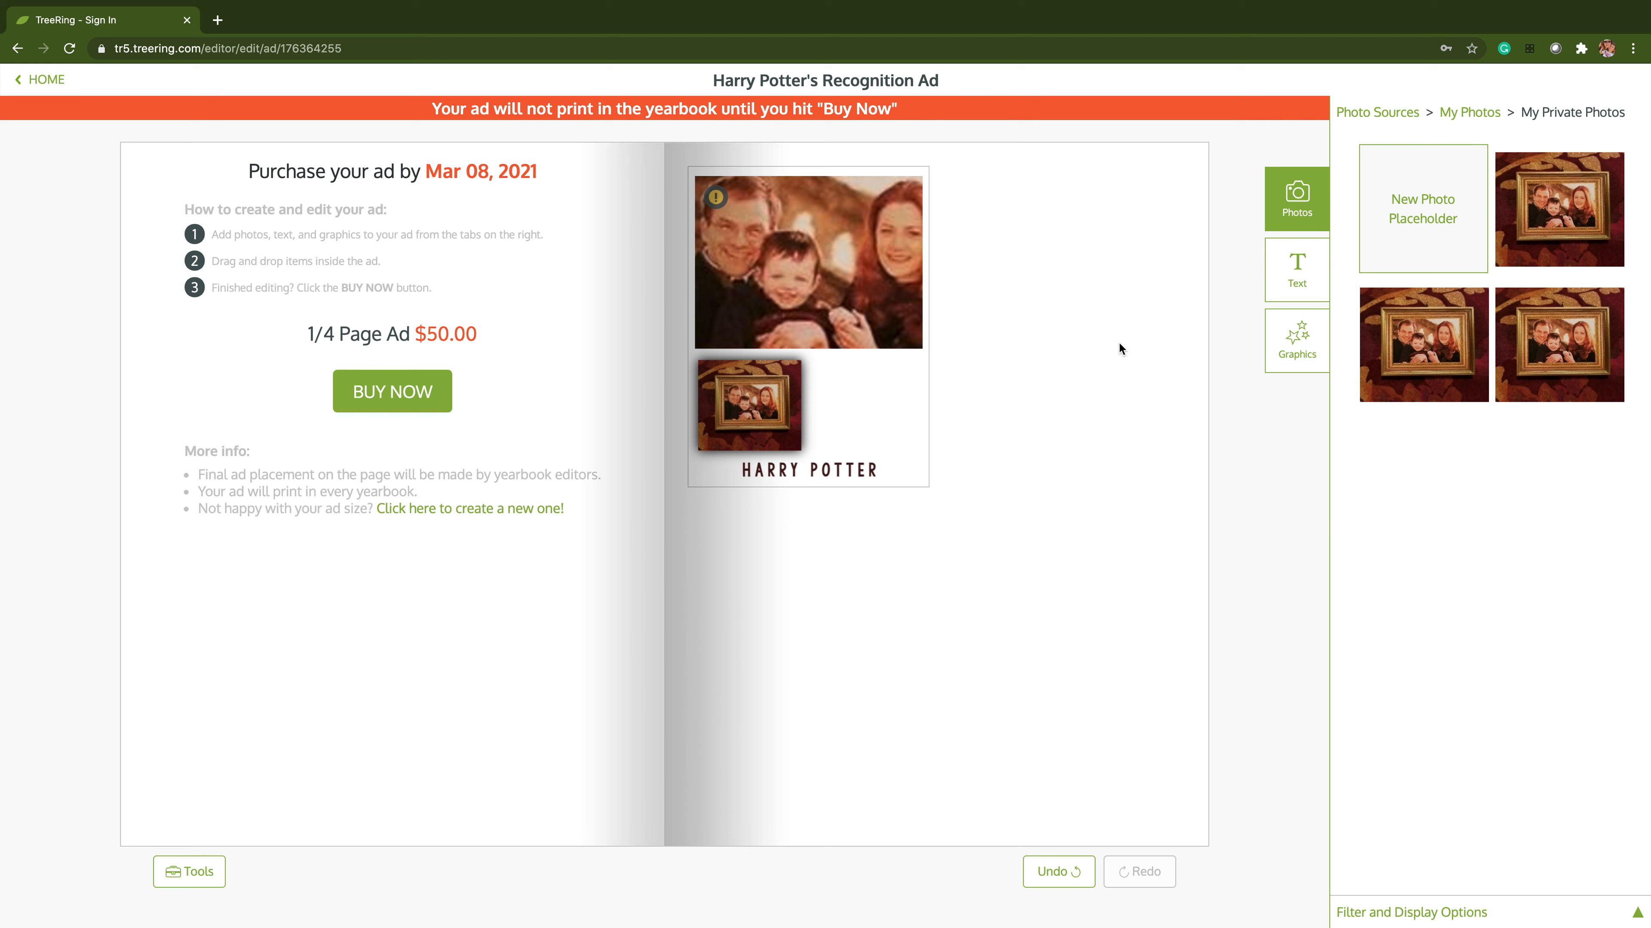
# Try a custom text box over the small family photo and delete it from the ad
pyautogui.click(1309, 278)
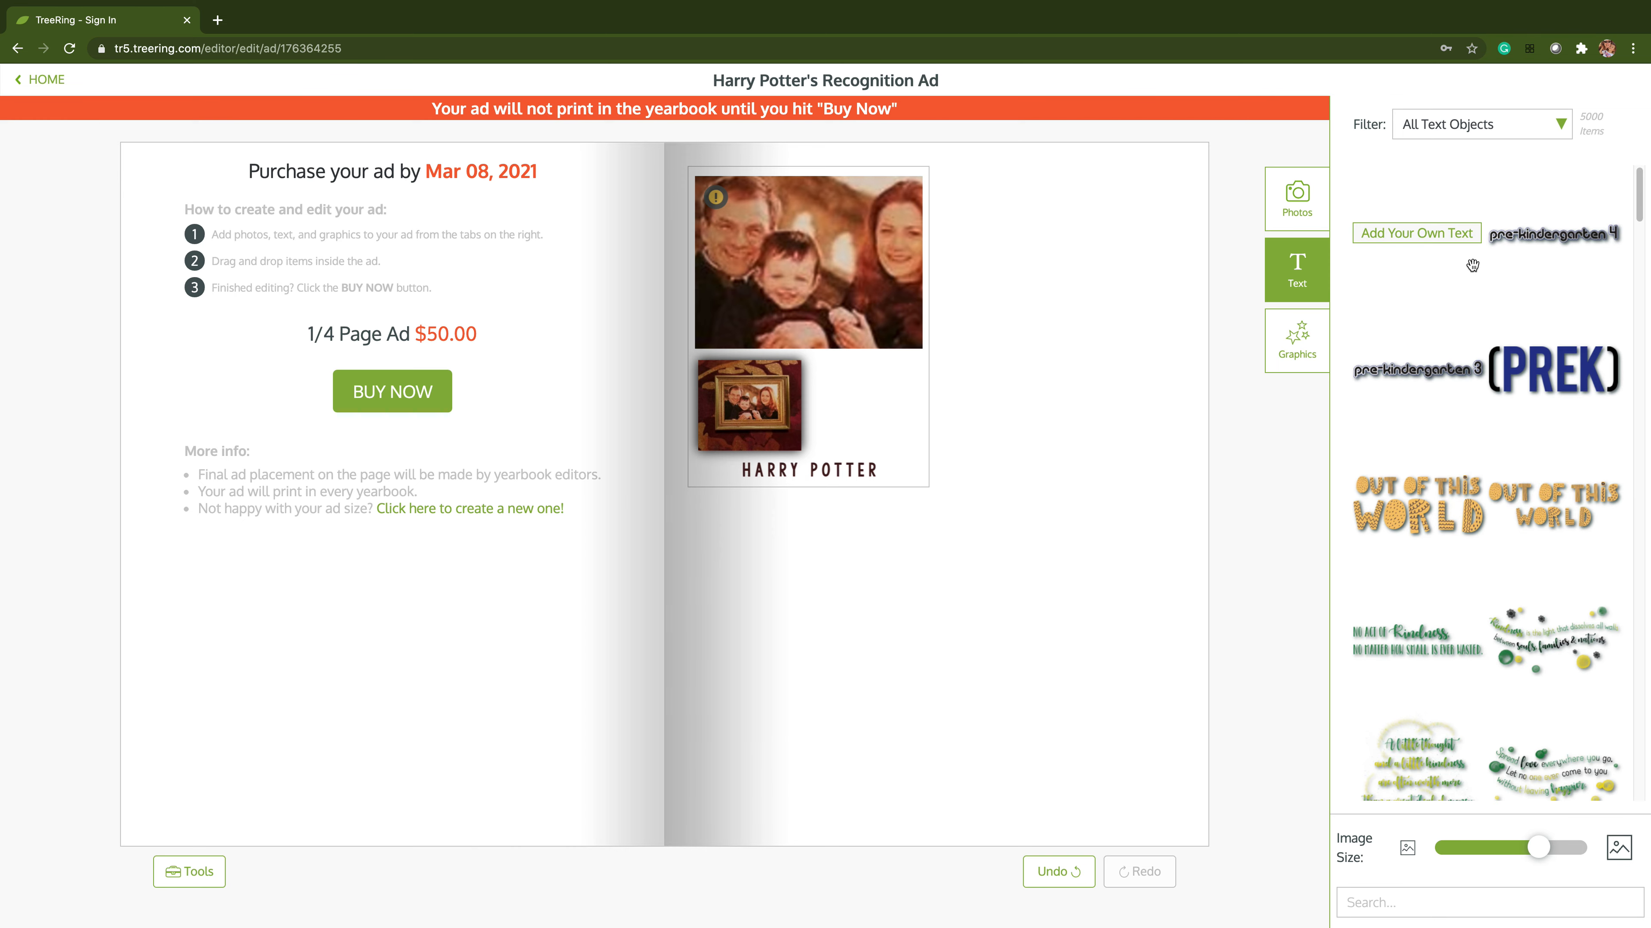
pyautogui.scroll(-10, 1471, 265)
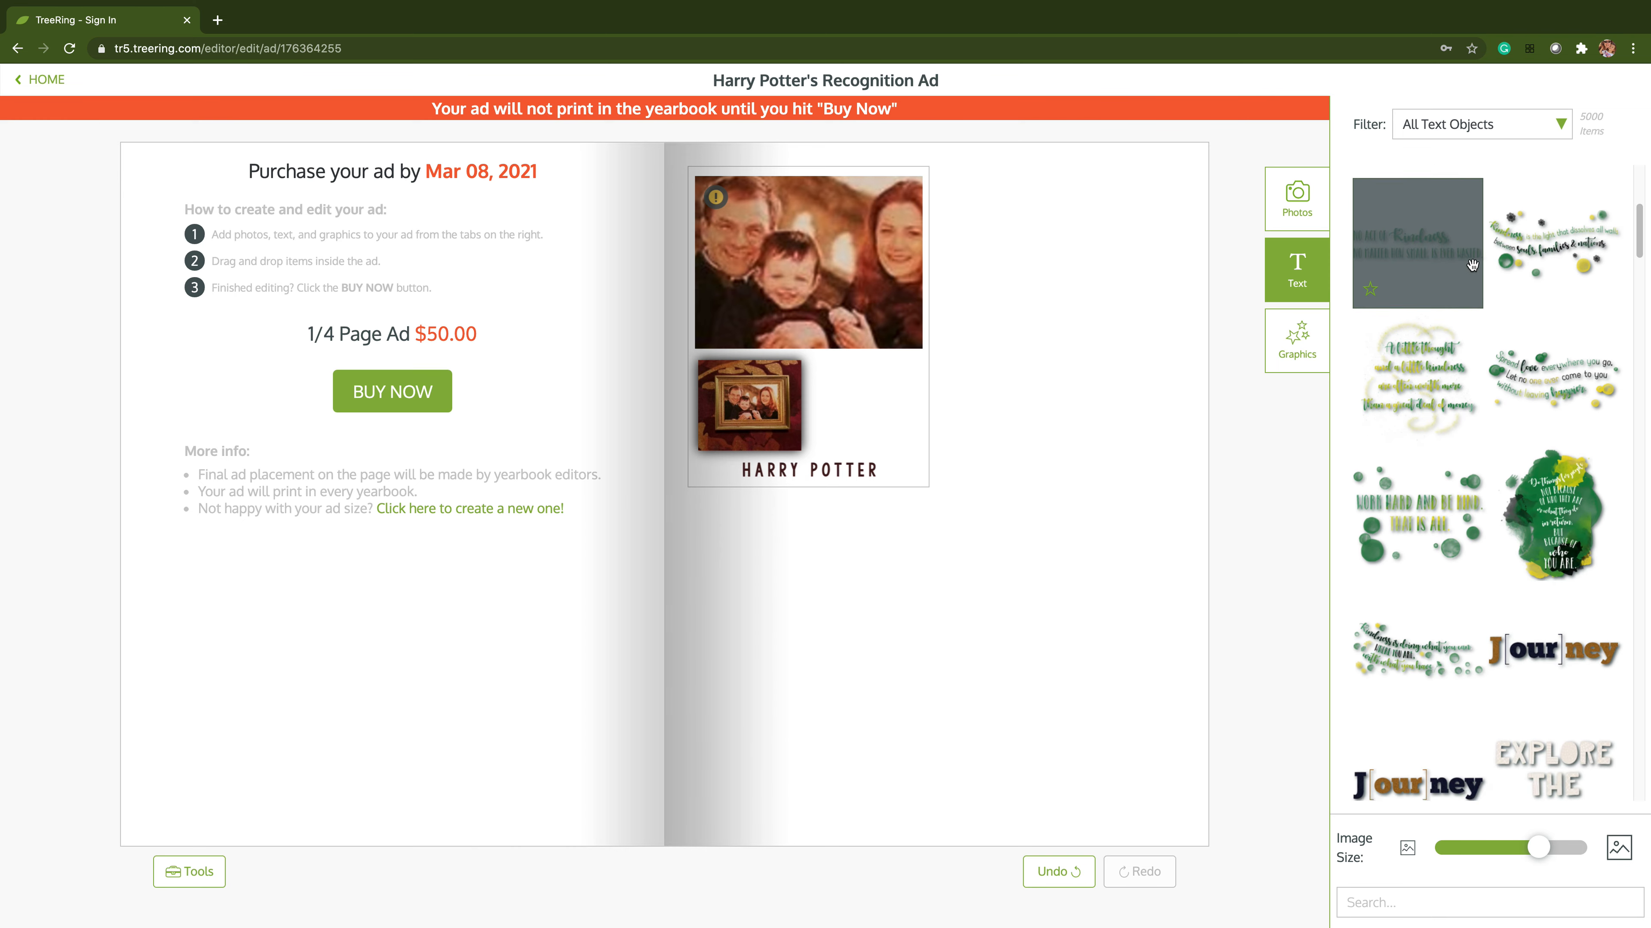
pyautogui.scroll(10, 1472, 265)
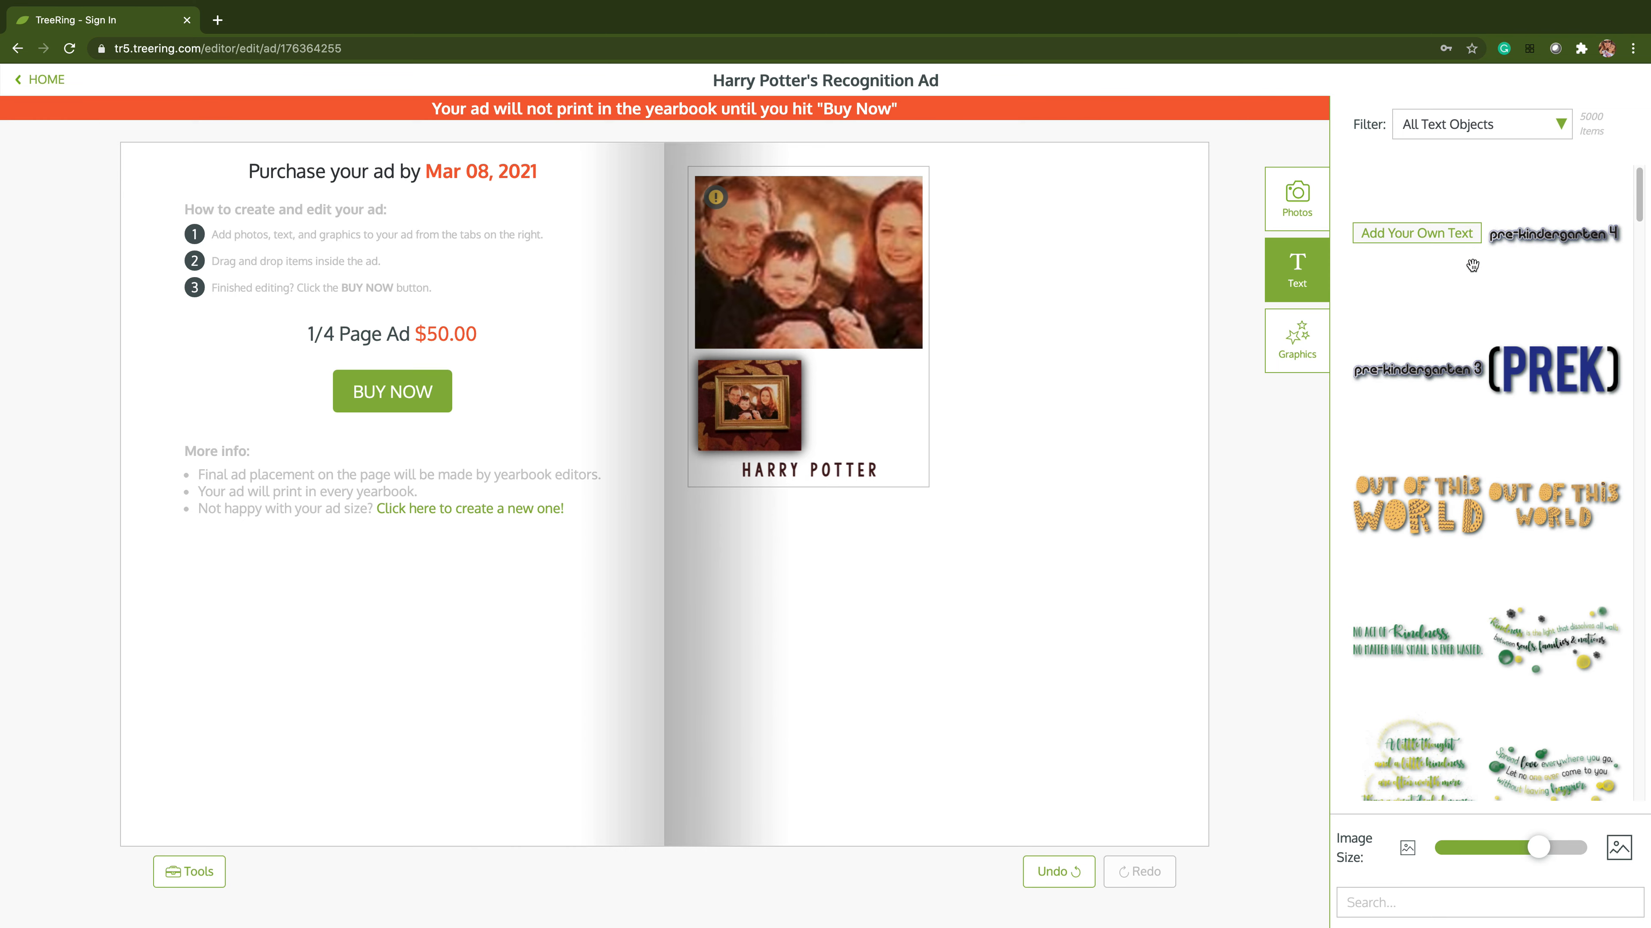
pyautogui.moveTo(1421, 238); pyautogui.dragTo(841, 392)
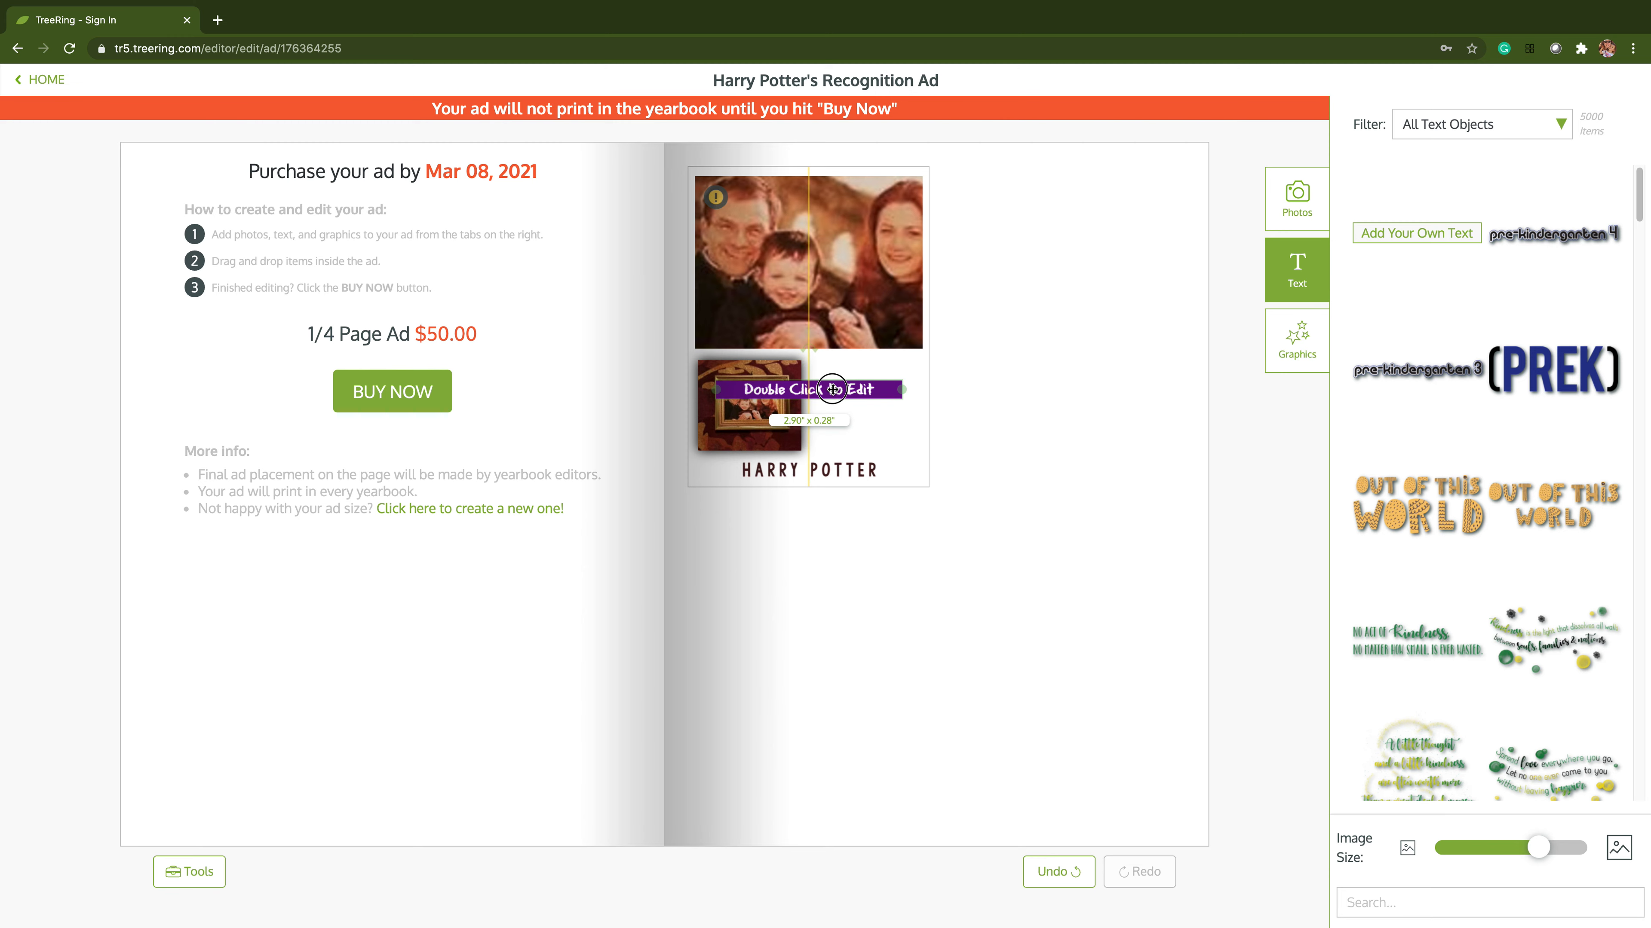
pyautogui.click(1007, 393)
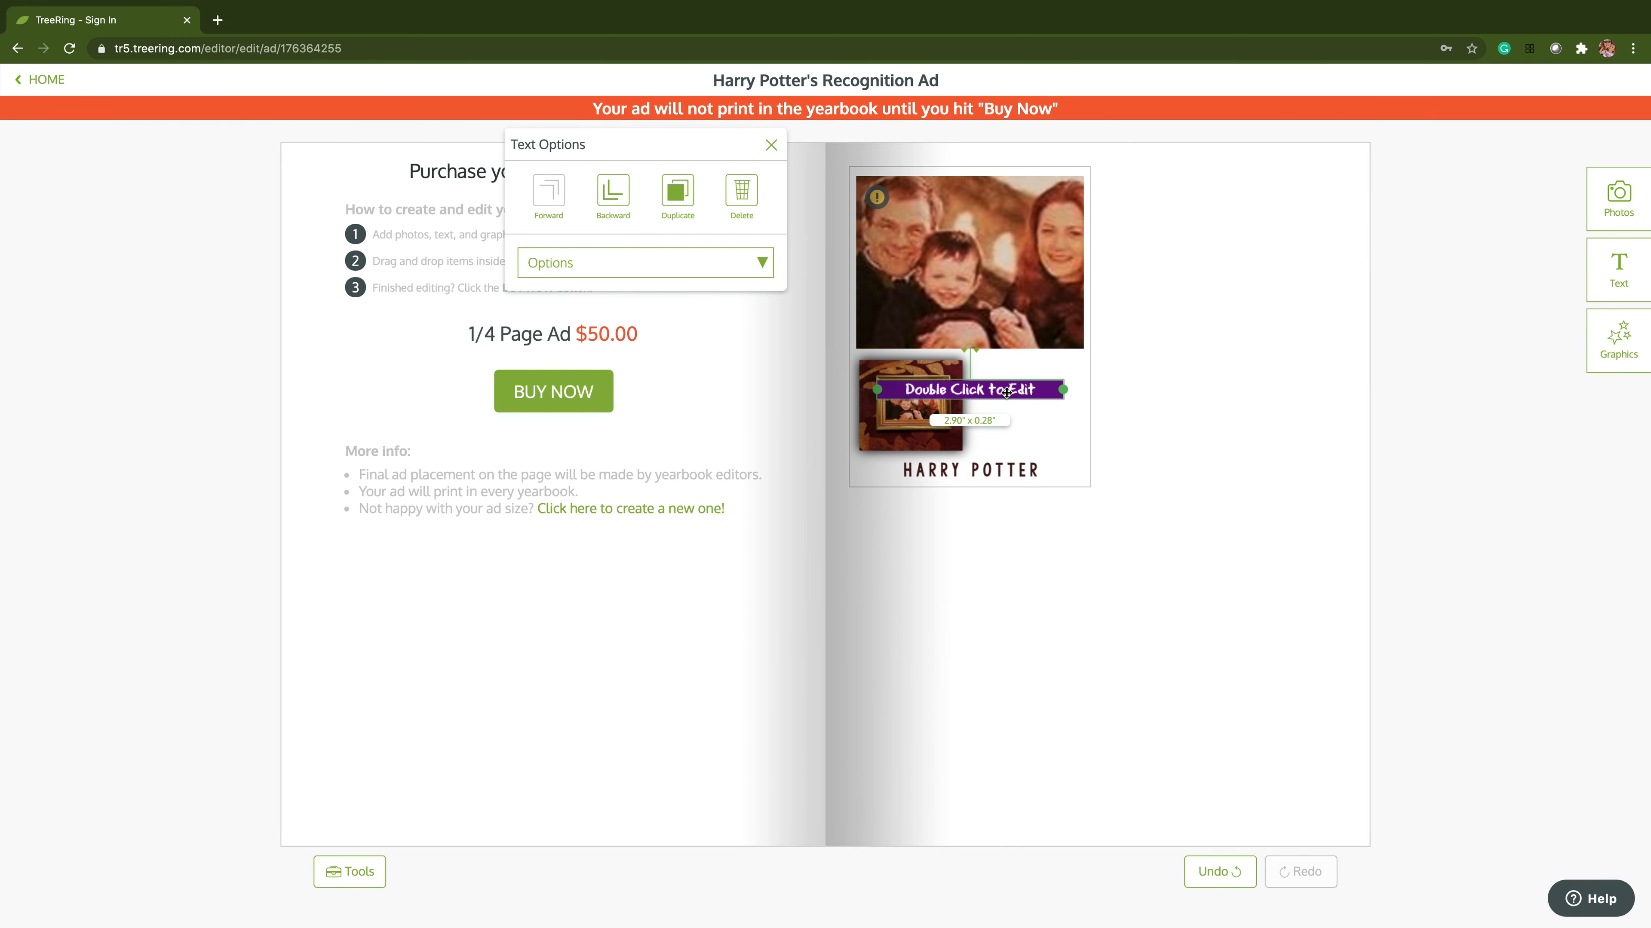
pyautogui.press('Delete')
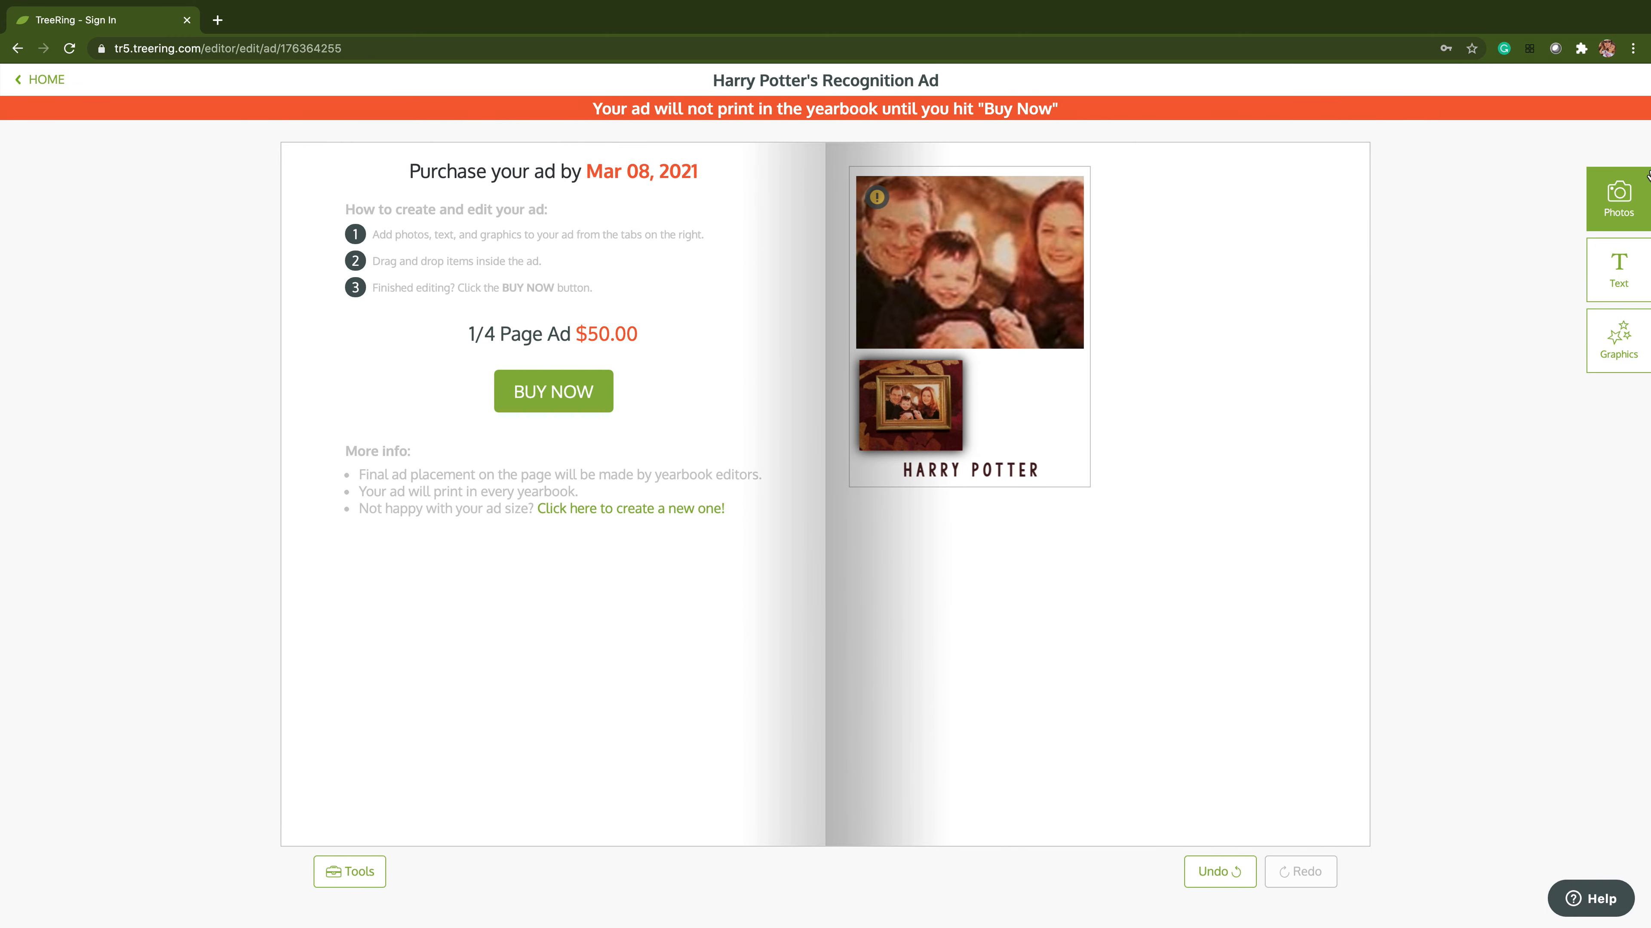
# Search the graphics library under All Objects for "shooting star"
pyautogui.click(1620, 325)
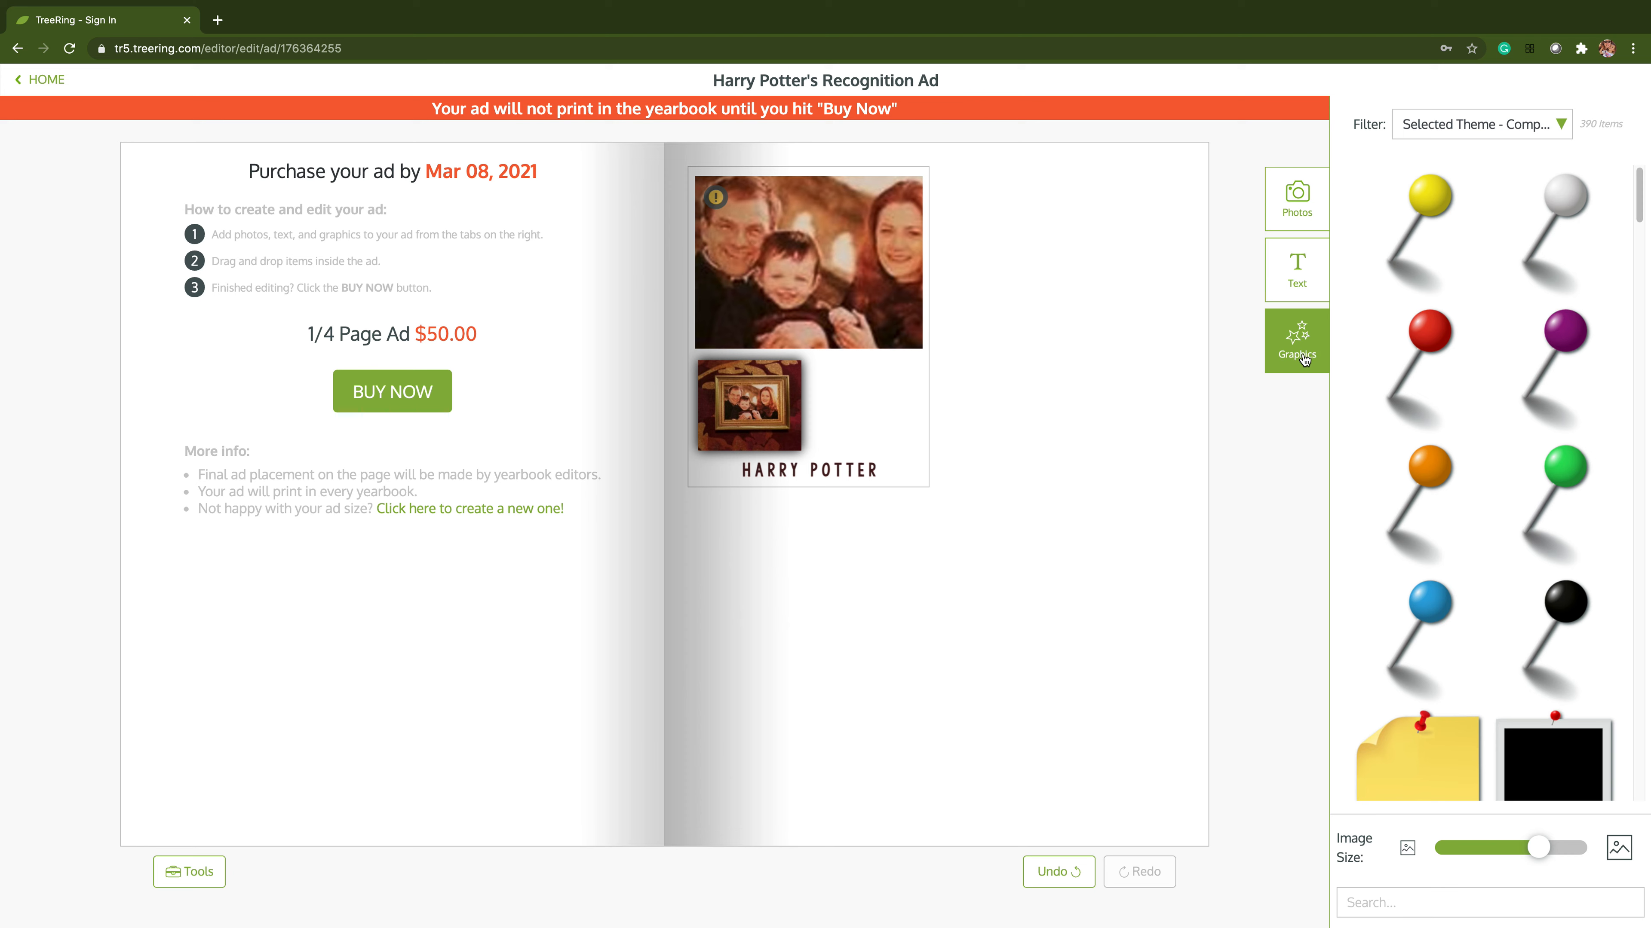
pyautogui.click(1487, 132)
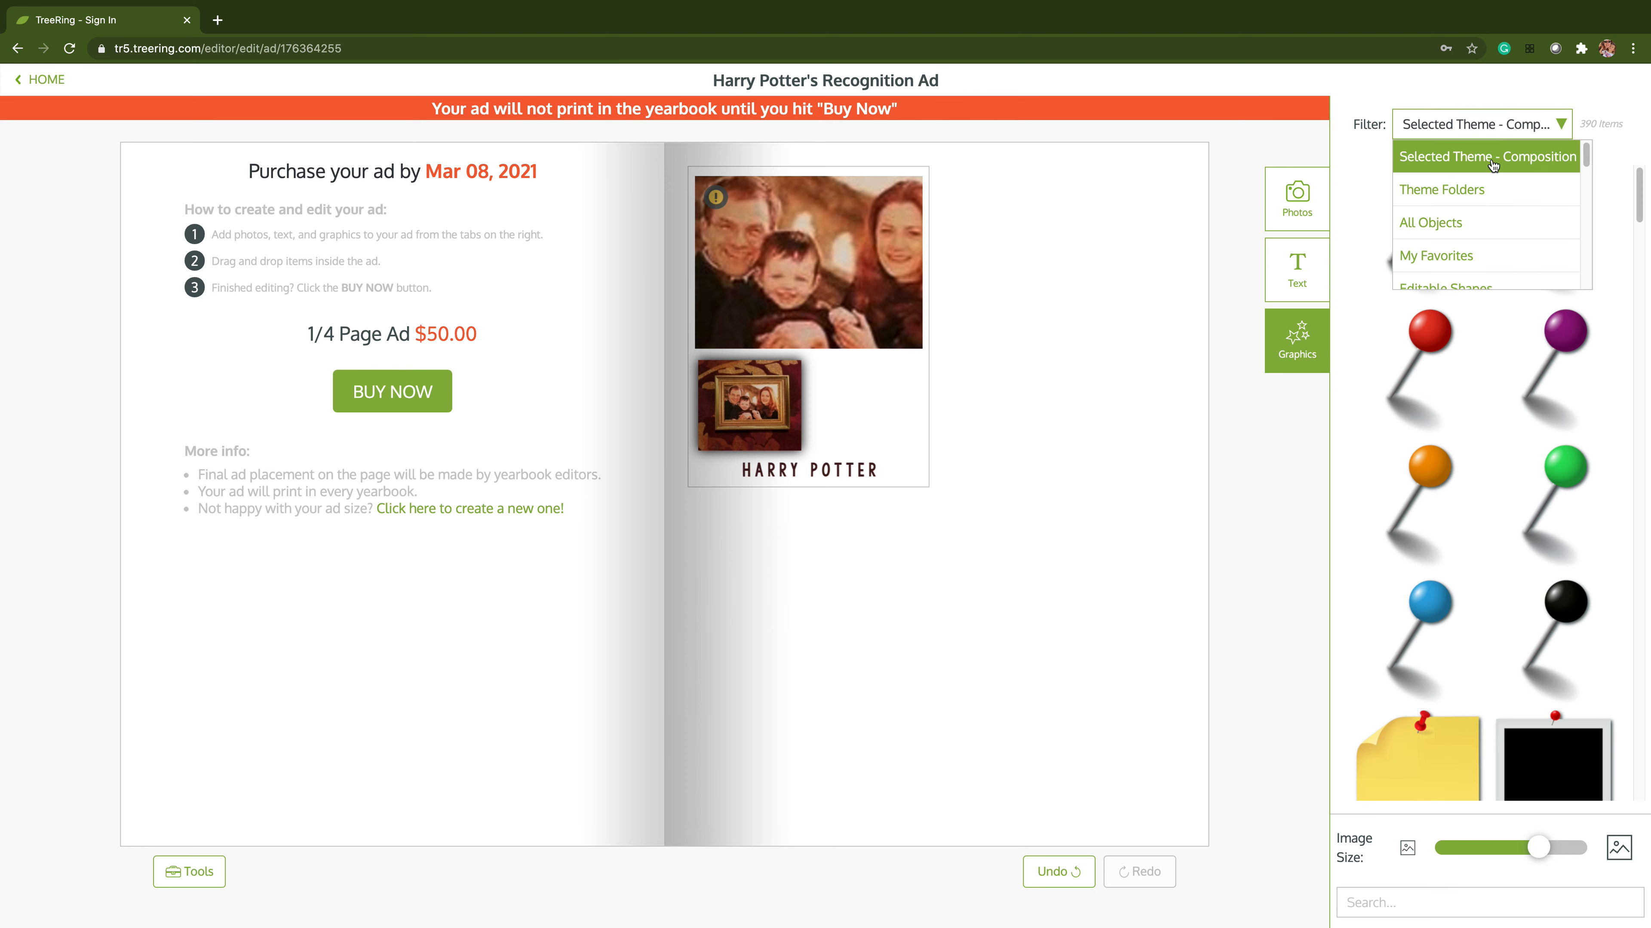
pyautogui.click(1491, 222)
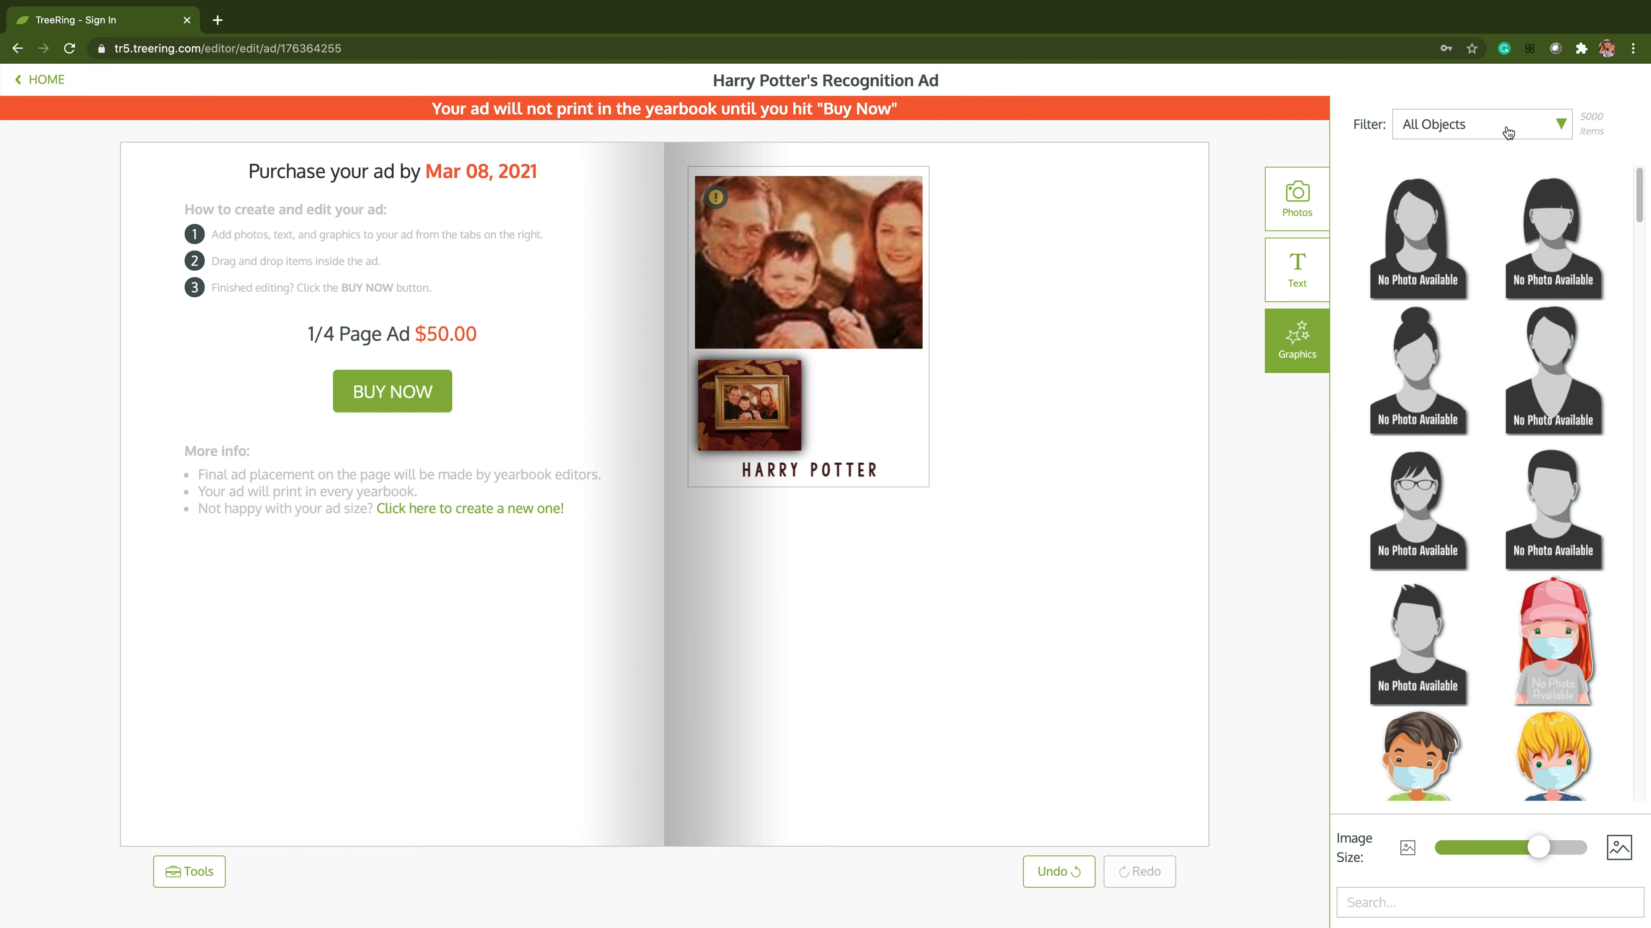
pyautogui.click(1460, 902)
pyautogui.write('shooting star')
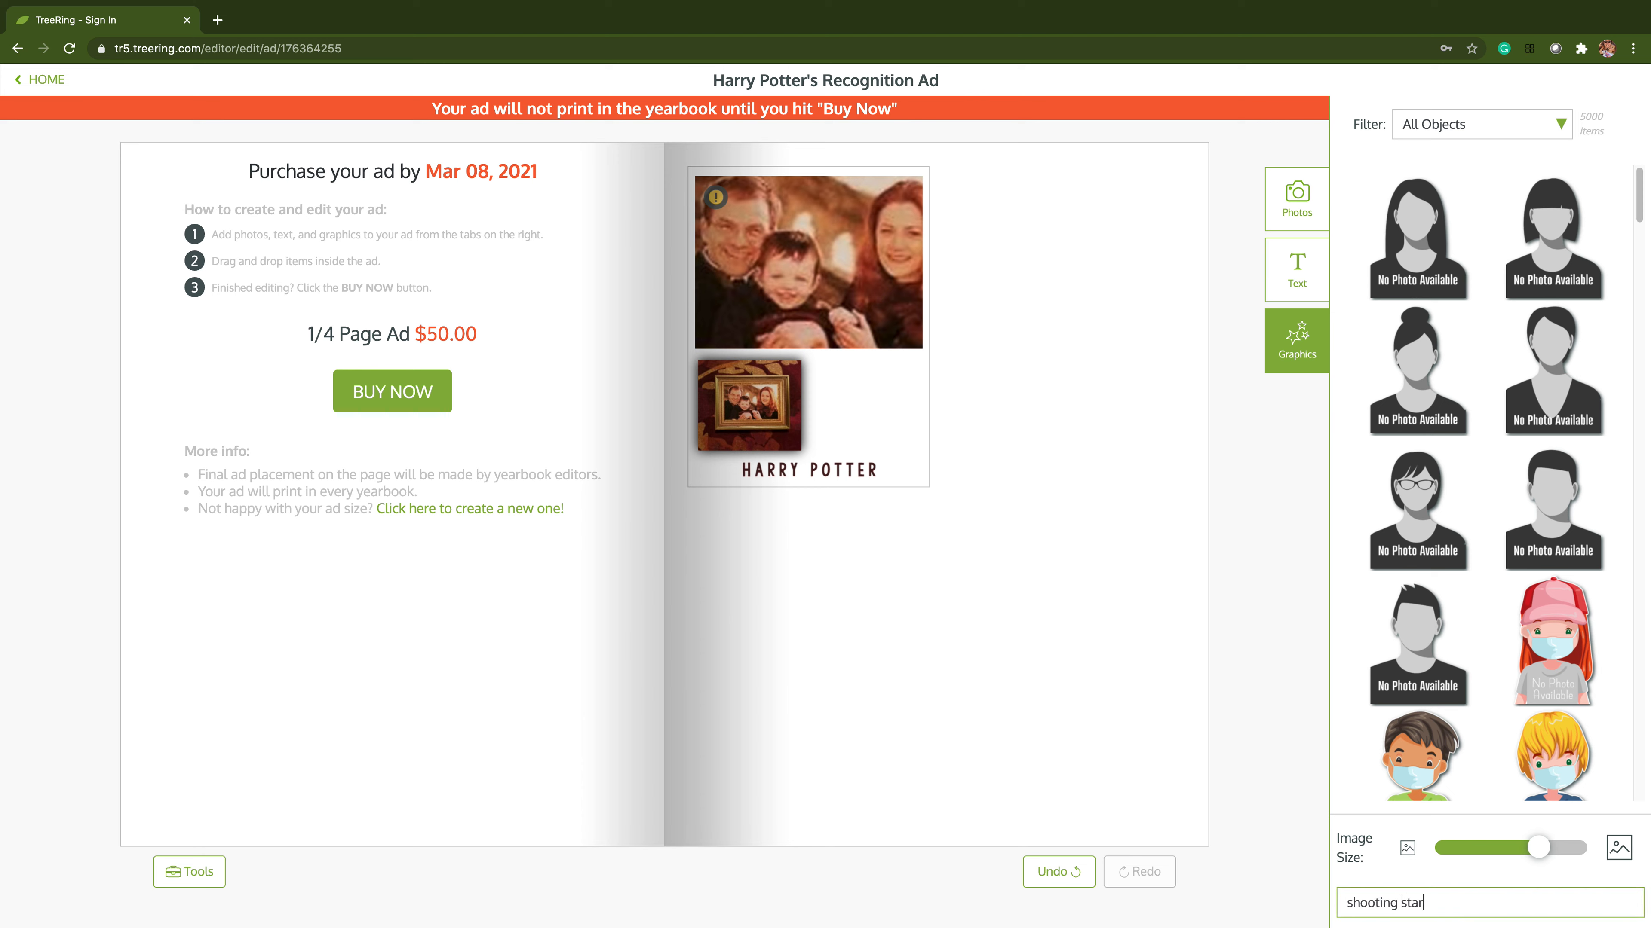
pyautogui.press('Return')
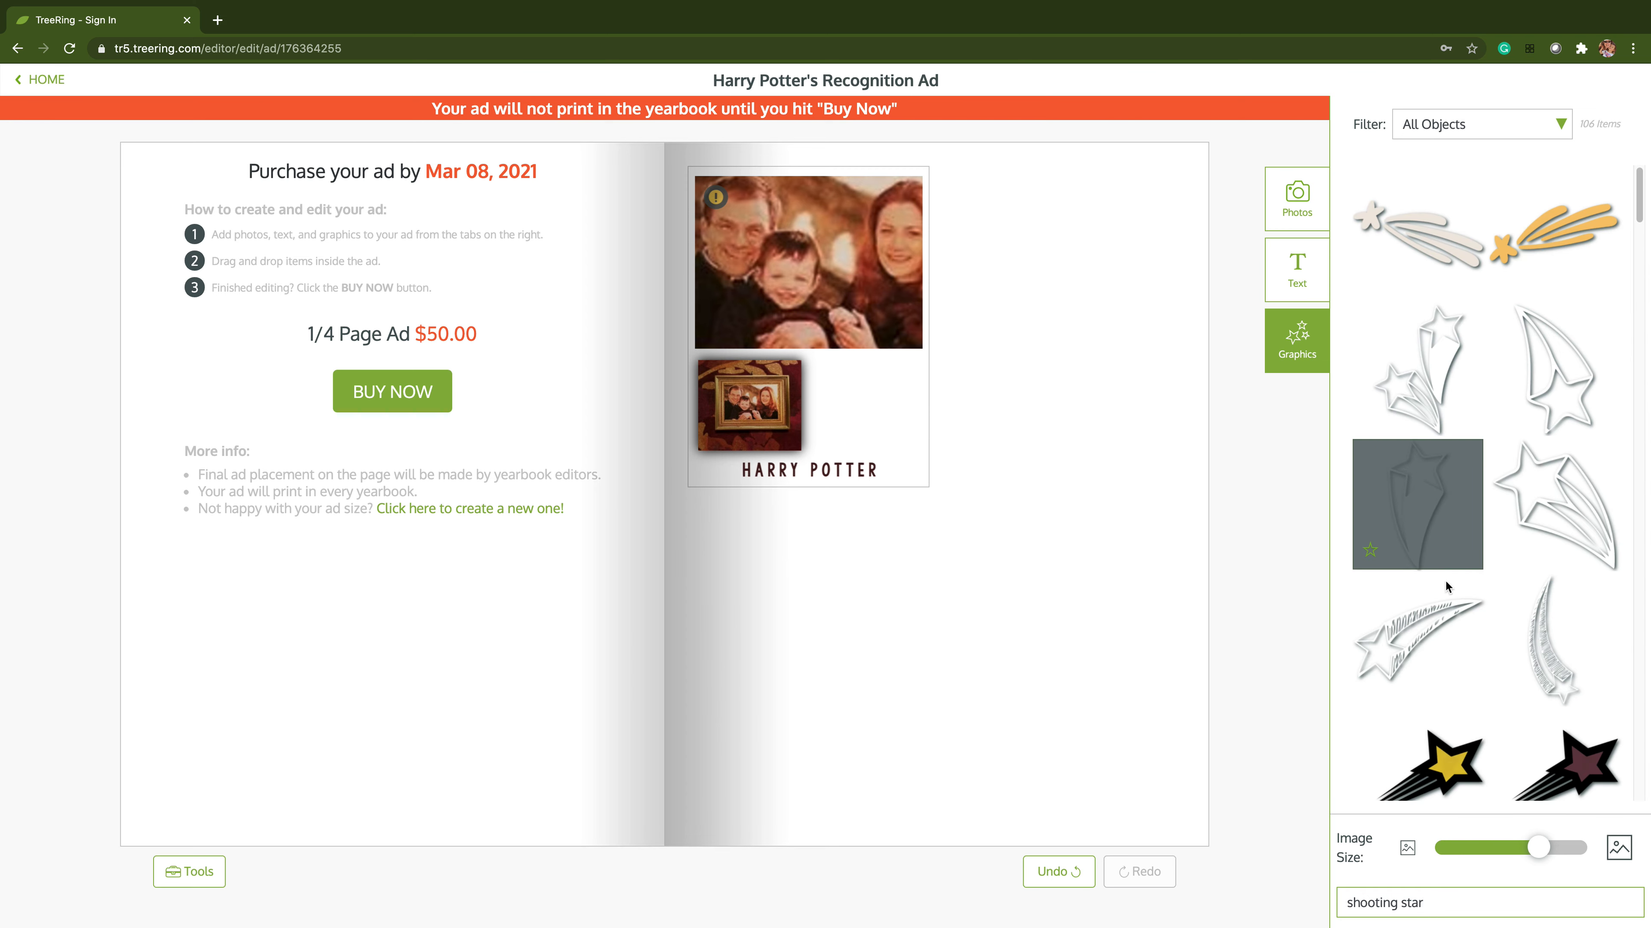
# Add the black shooting star with the maroon center to the ad, shrink it to about 1.53" x 1.07", and tilt it beside the small family photo
pyautogui.moveTo(1592, 747); pyautogui.dragTo(818, 323)
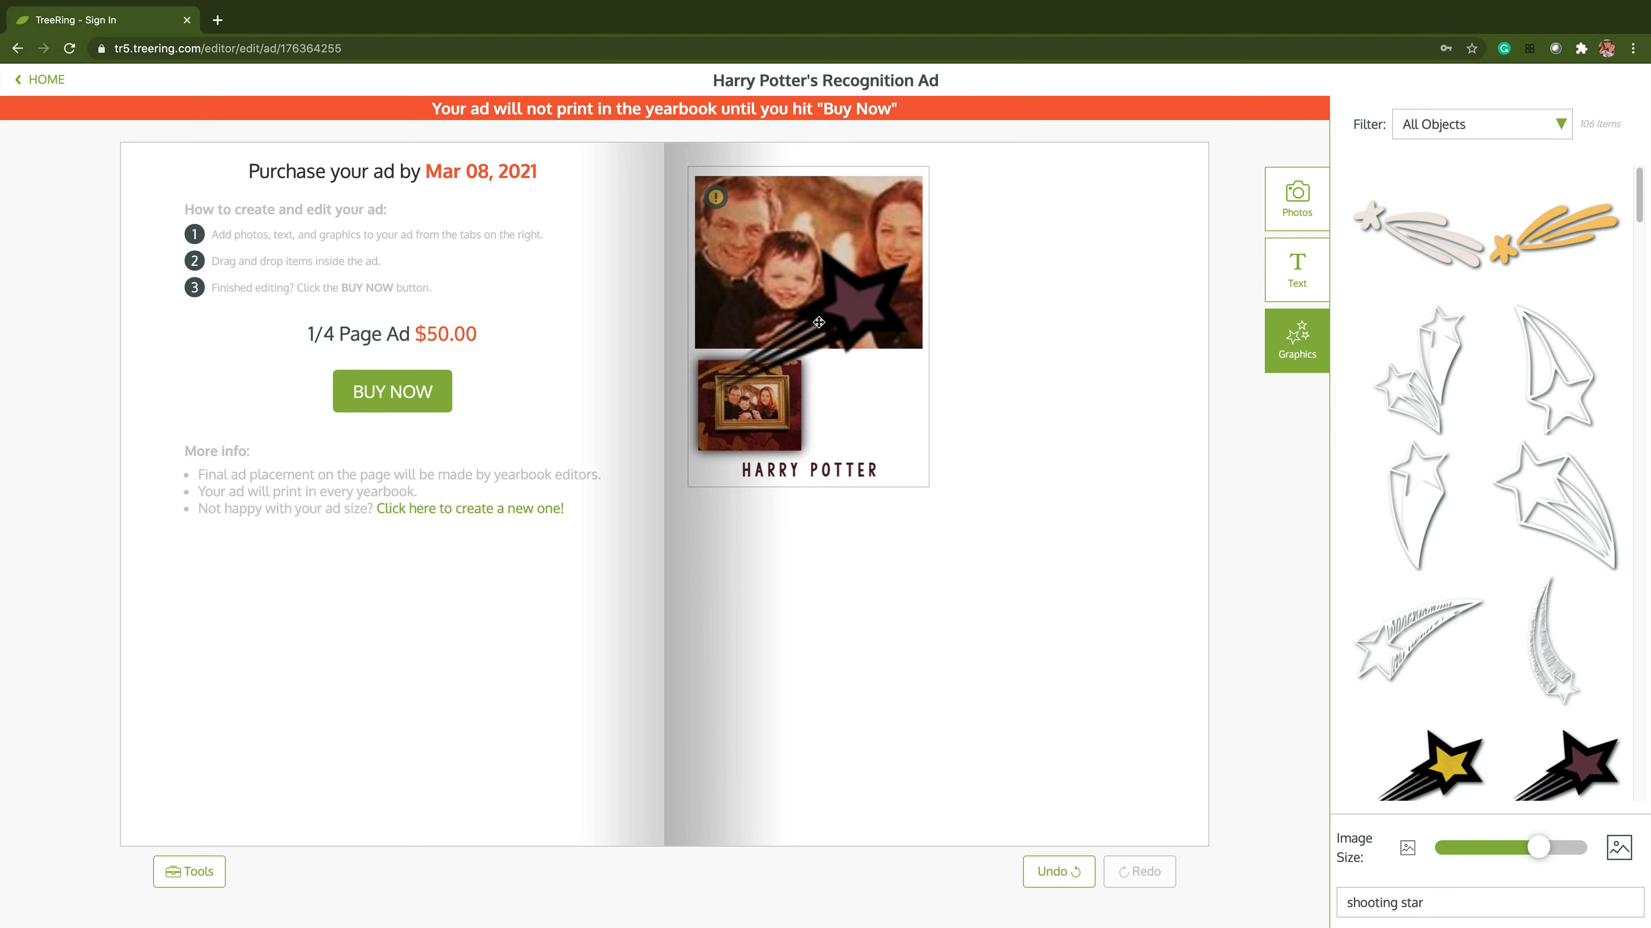
pyautogui.click(837, 321)
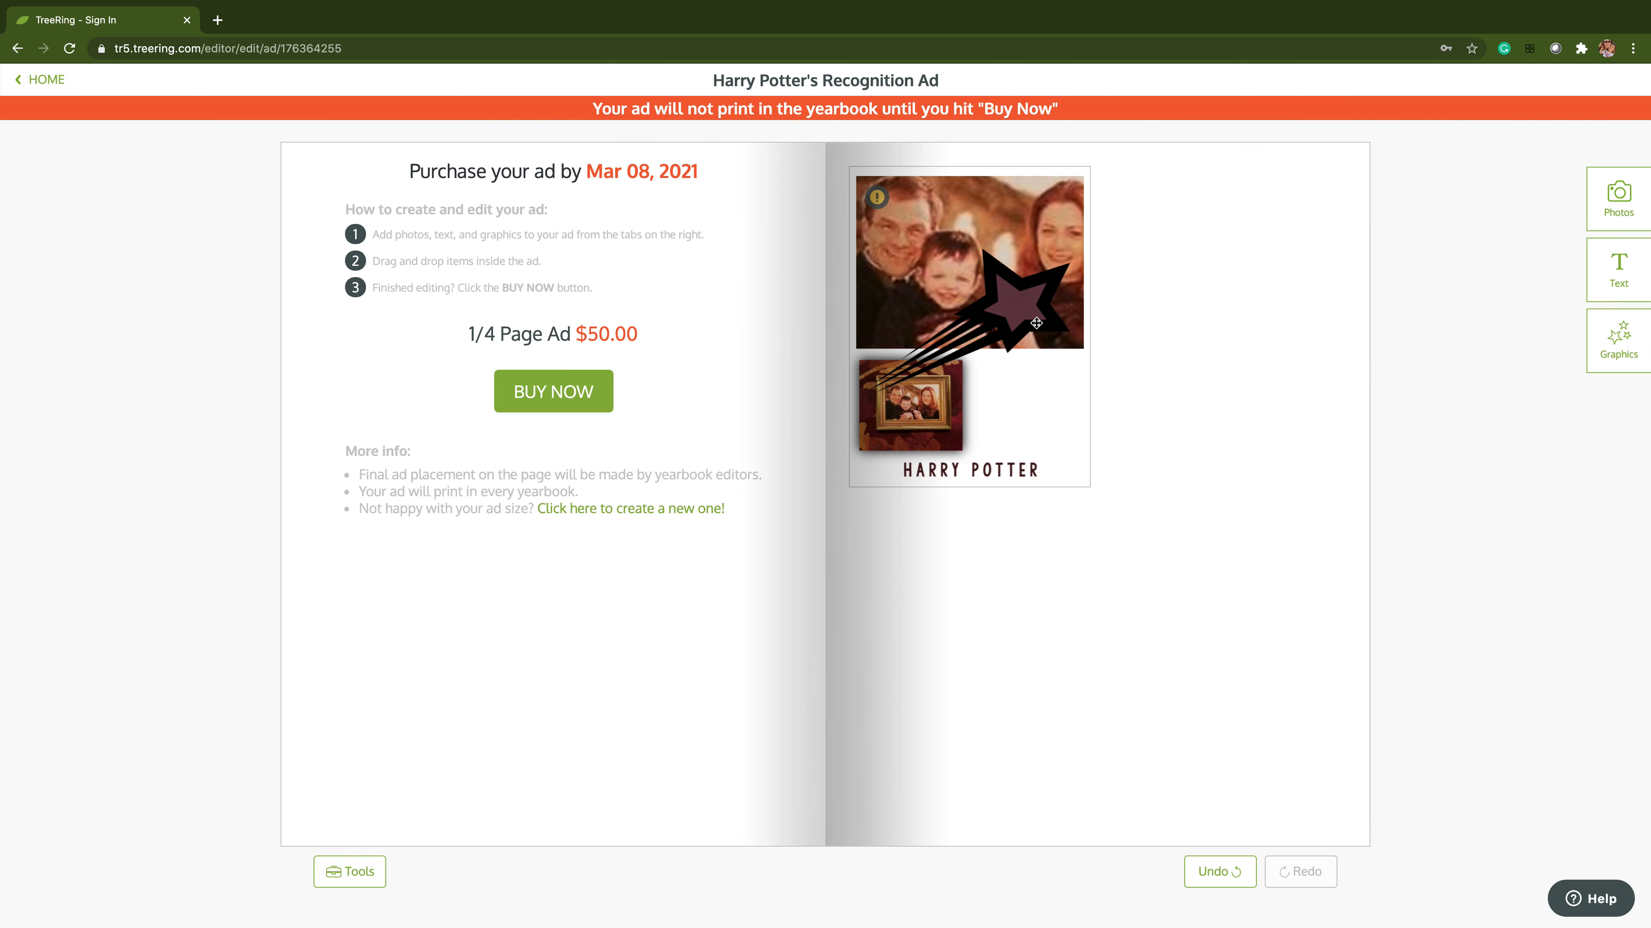
pyautogui.moveTo(1069, 249); pyautogui.dragTo(1044, 399)
pyautogui.moveTo(1022, 336)
pyautogui.mouseDown()
pyautogui.moveTo(1004, 340)
pyautogui.moveTo(1030, 362)
pyautogui.mouseUp()
pyautogui.click(1191, 410)
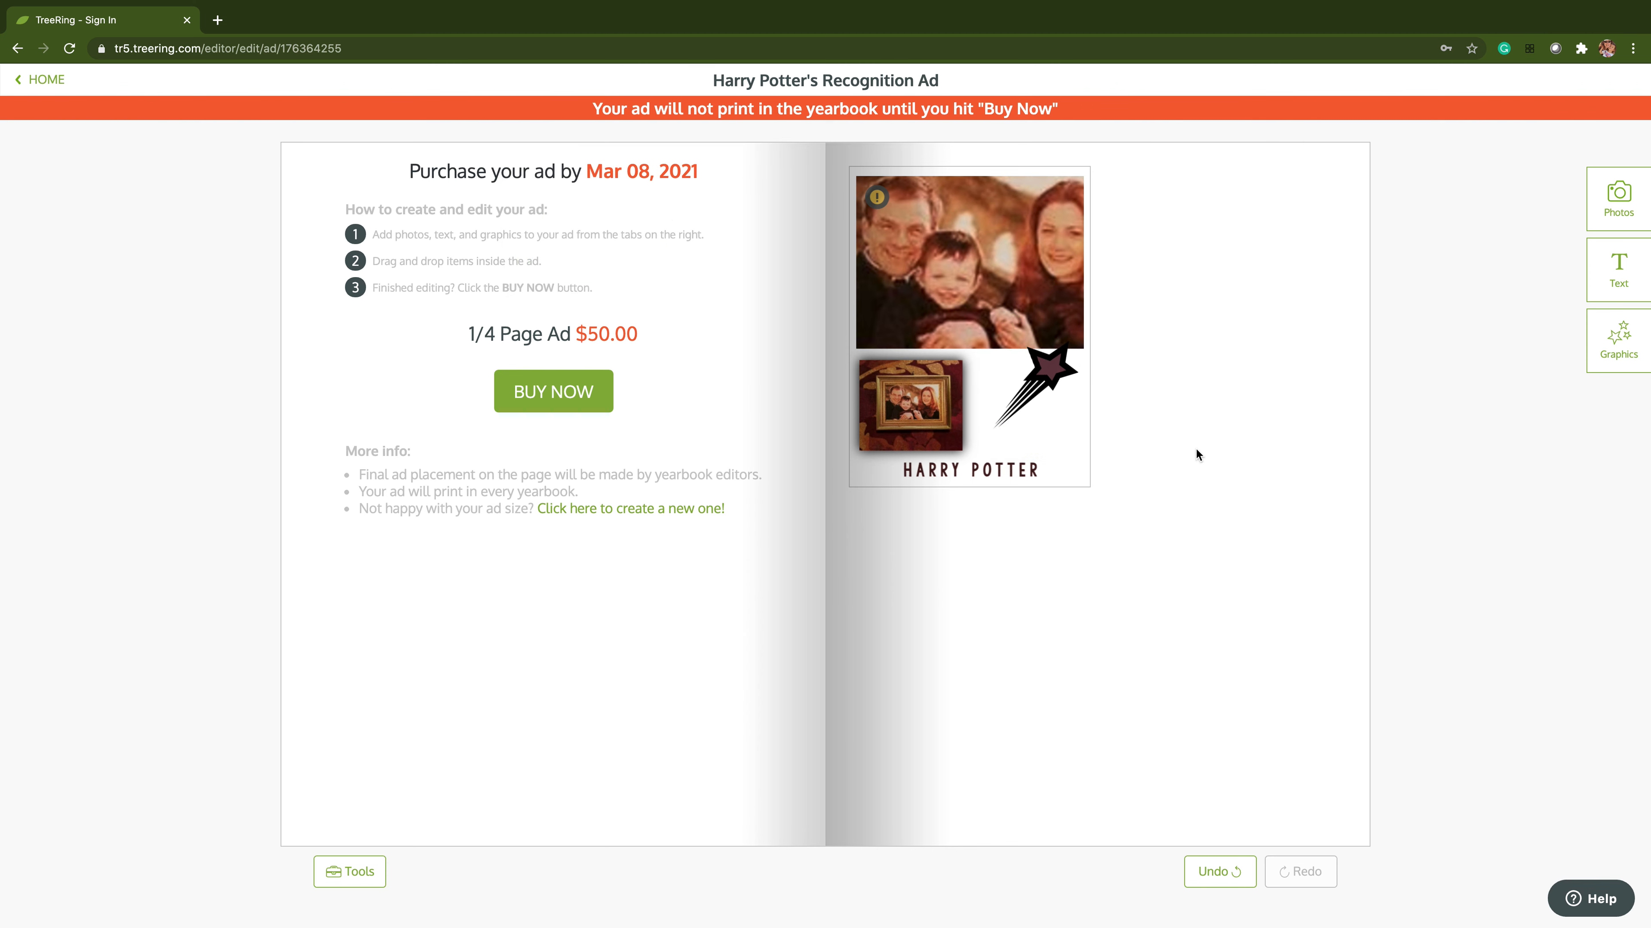
# Delete the shooting star graphic from the ad and undo the deletion
pyautogui.click(1042, 378)
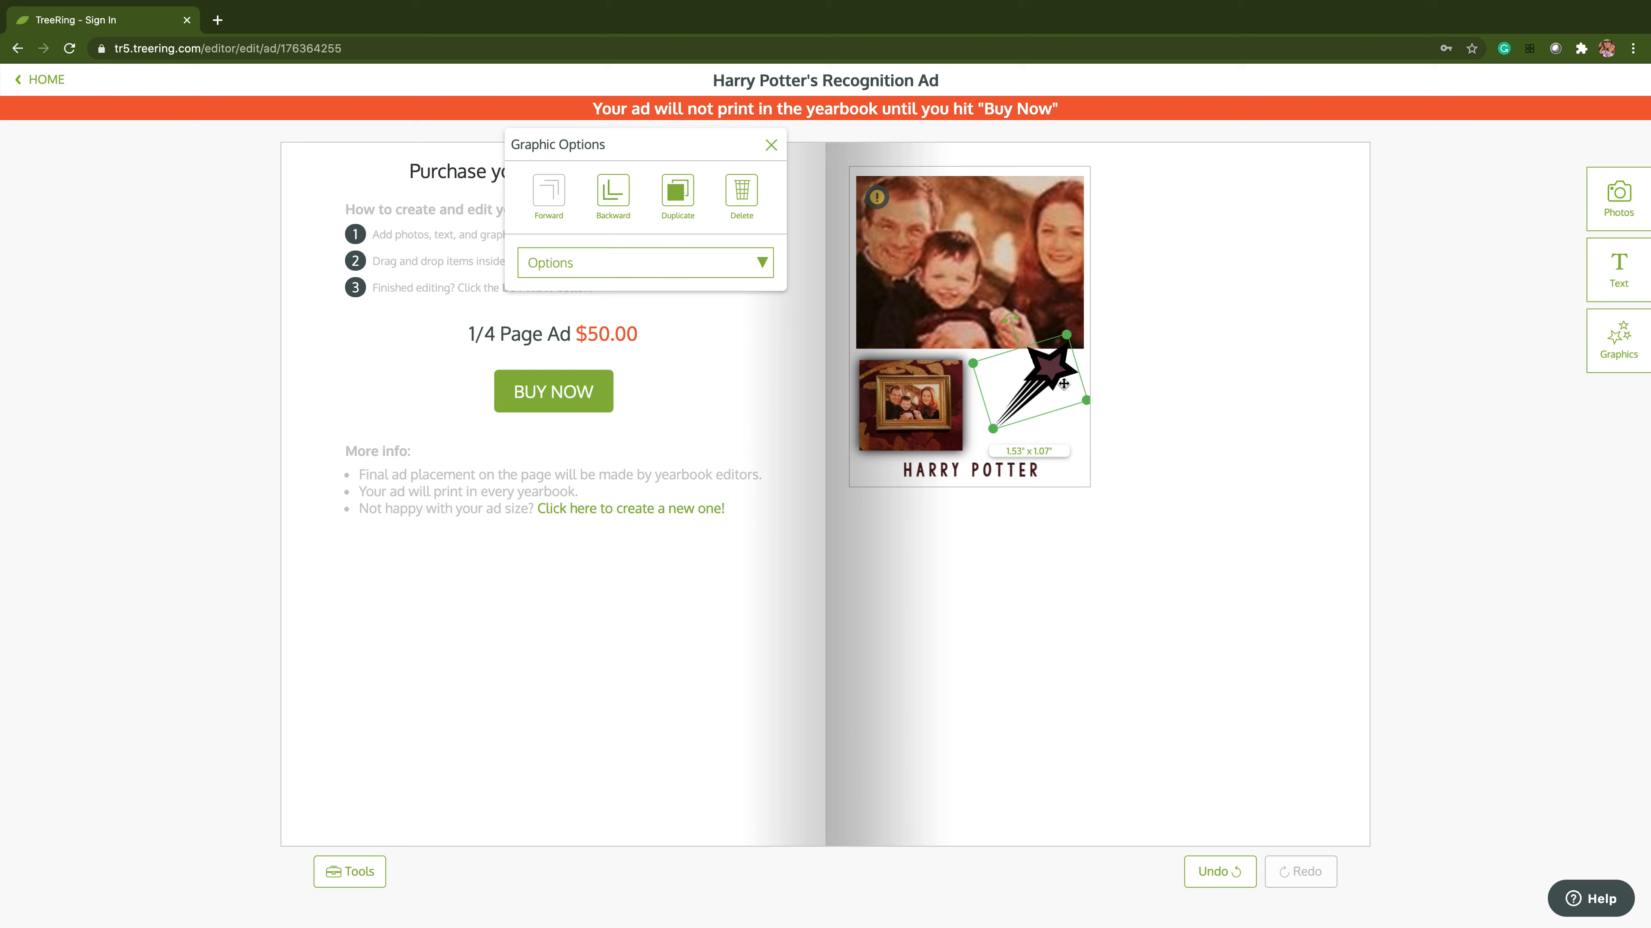
pyautogui.press('Delete')
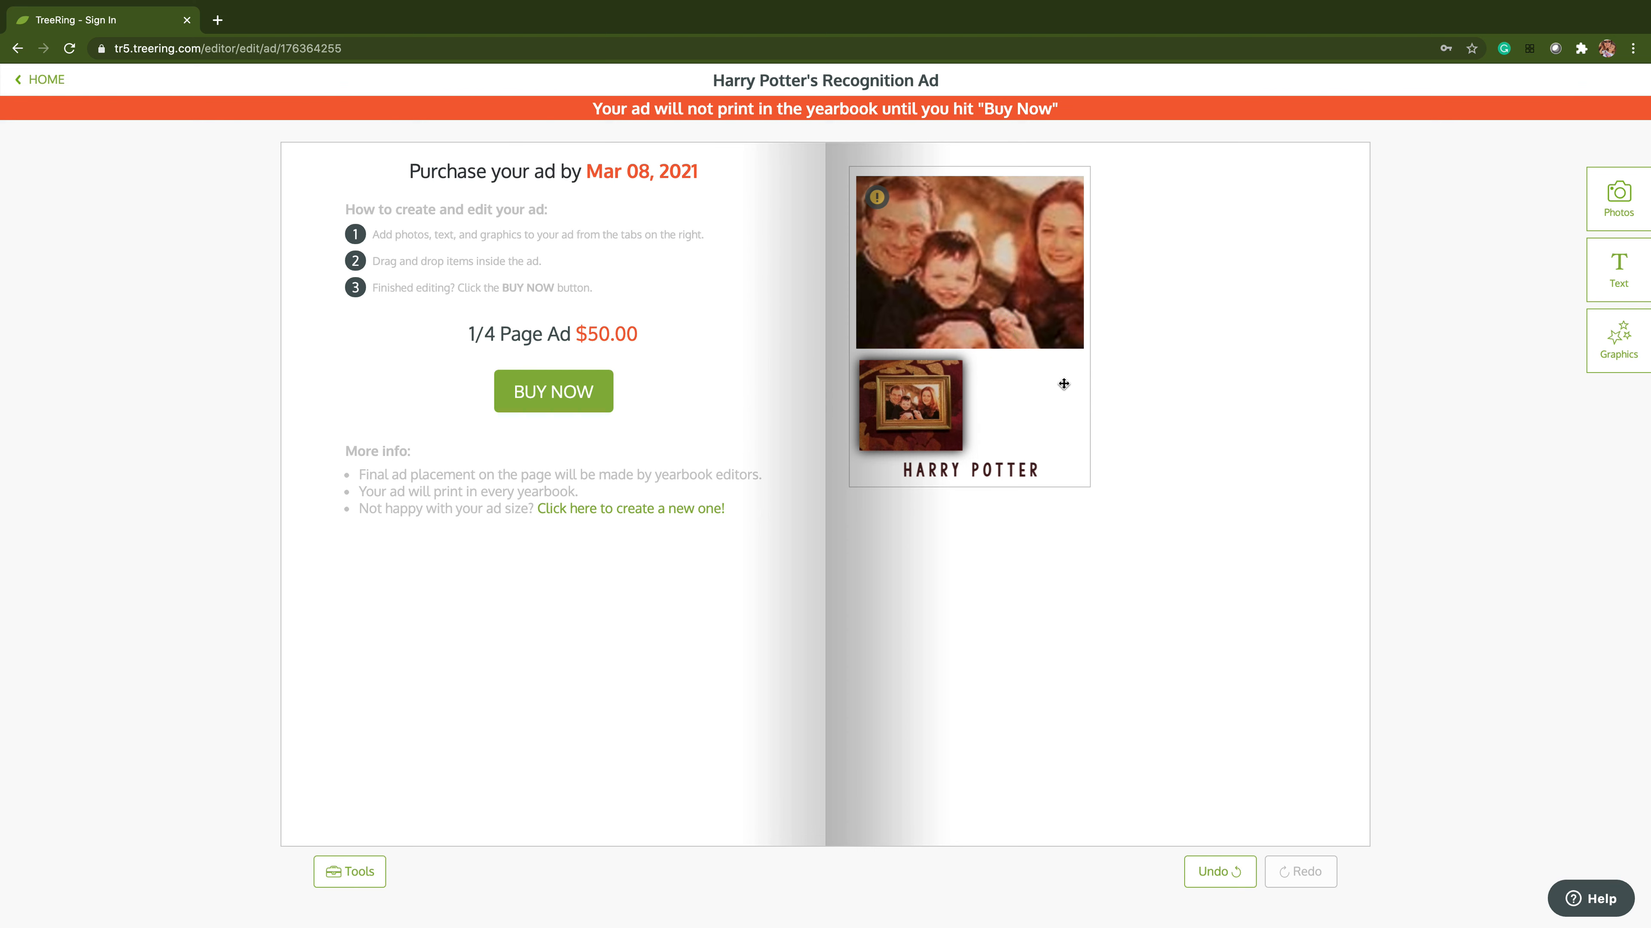
pyautogui.press('super+z')
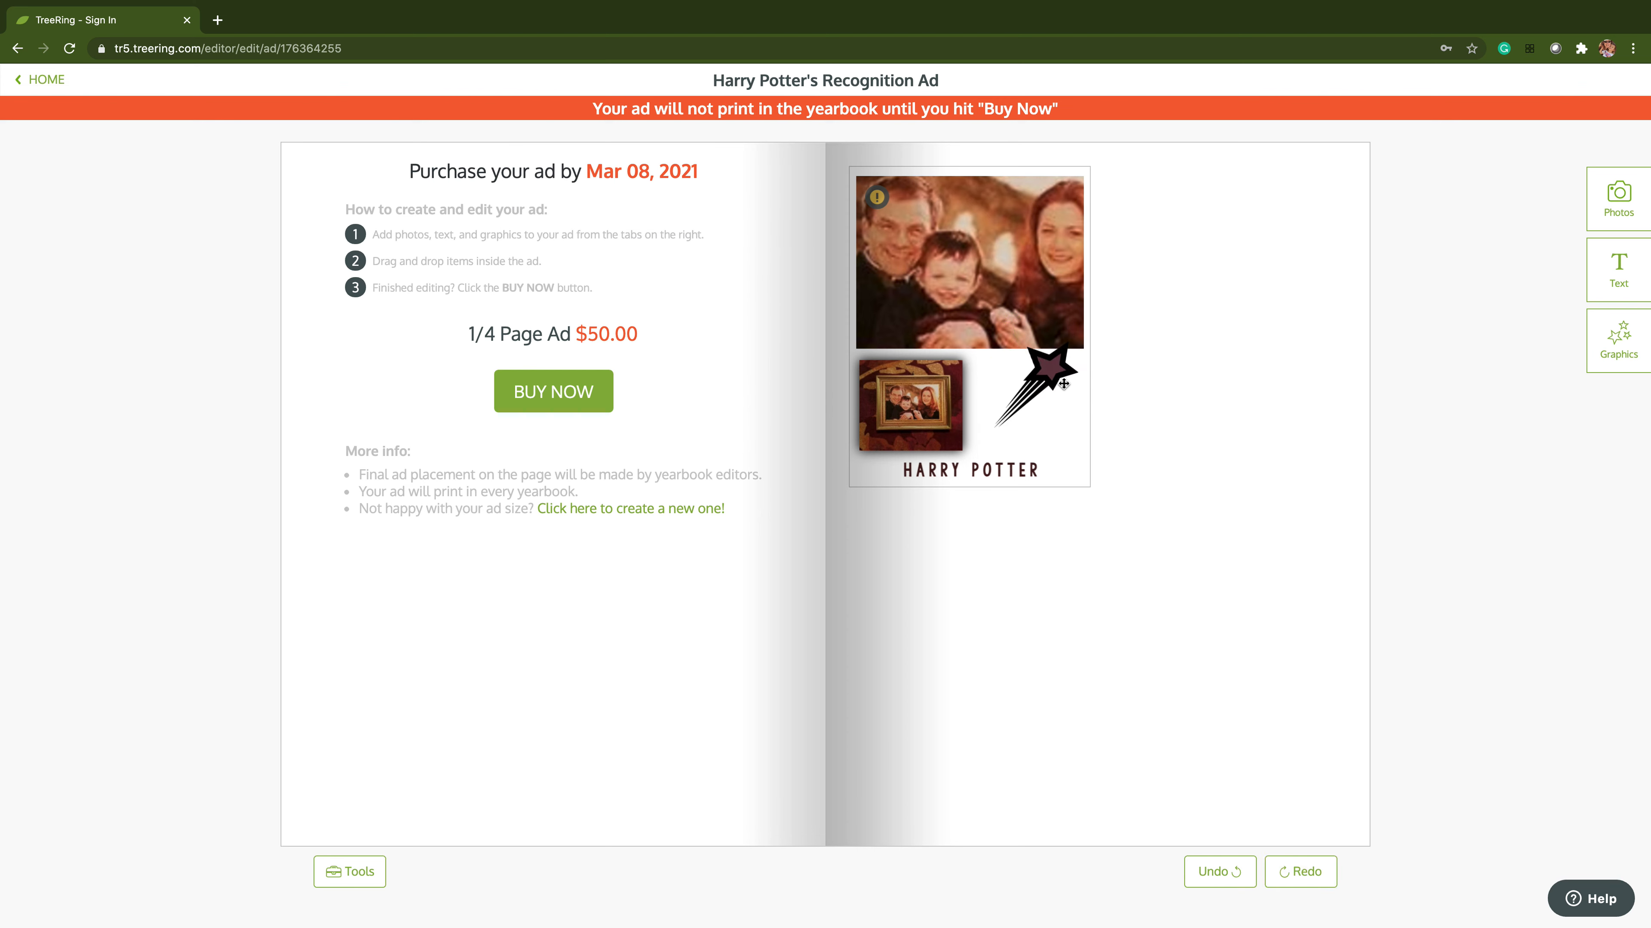
# Move the shooting star graphic slightly down, clear of the large family photo
pyautogui.moveTo(1057, 374); pyautogui.dragTo(1072, 398)
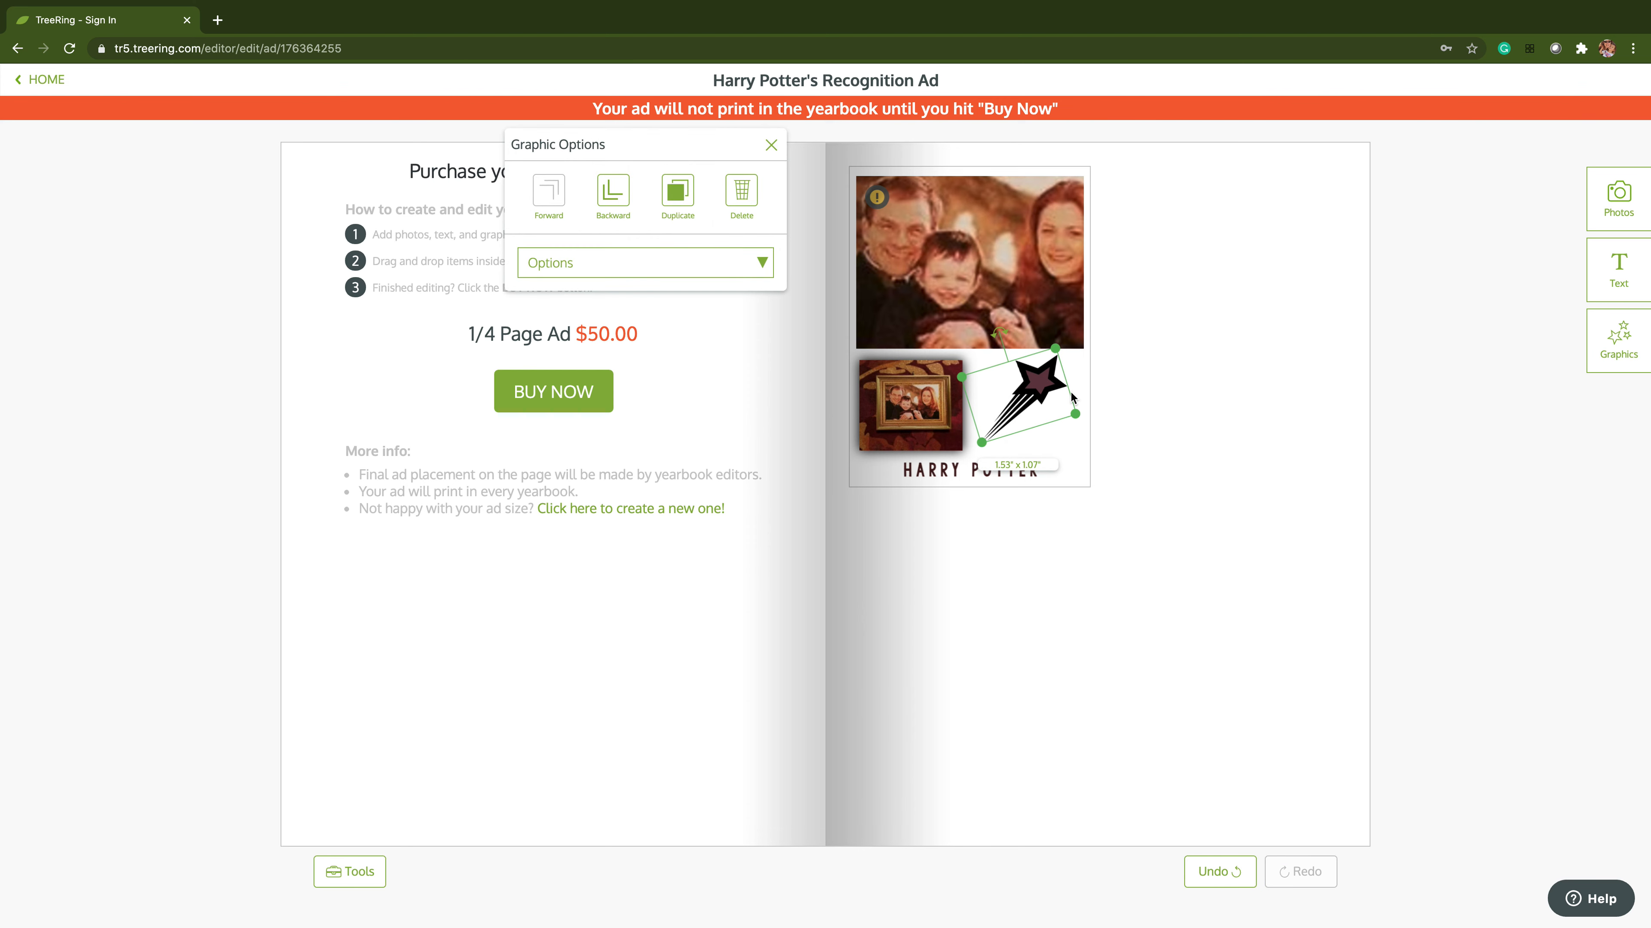